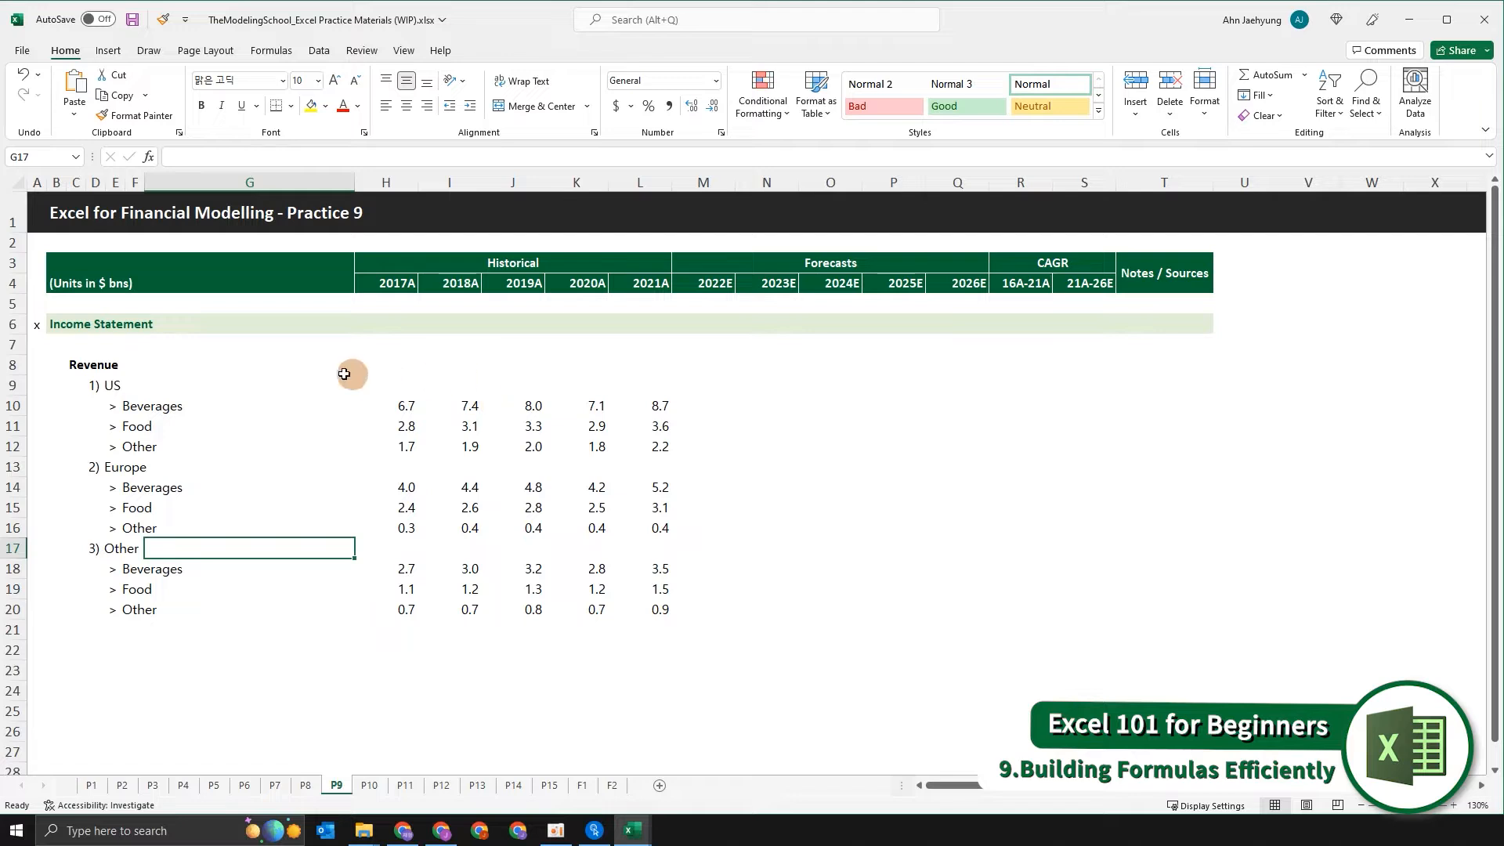
Examine the Beverages, Food and Other line items and the empty US, Europe and Other subtotal rows under Revenue.
{"action": "left_click", "coordinate": [402, 407]}
{"action": "key", "text": "shift+space"}
{"action": "left_click", "coordinate": [398, 425], "text": "ctrl"}
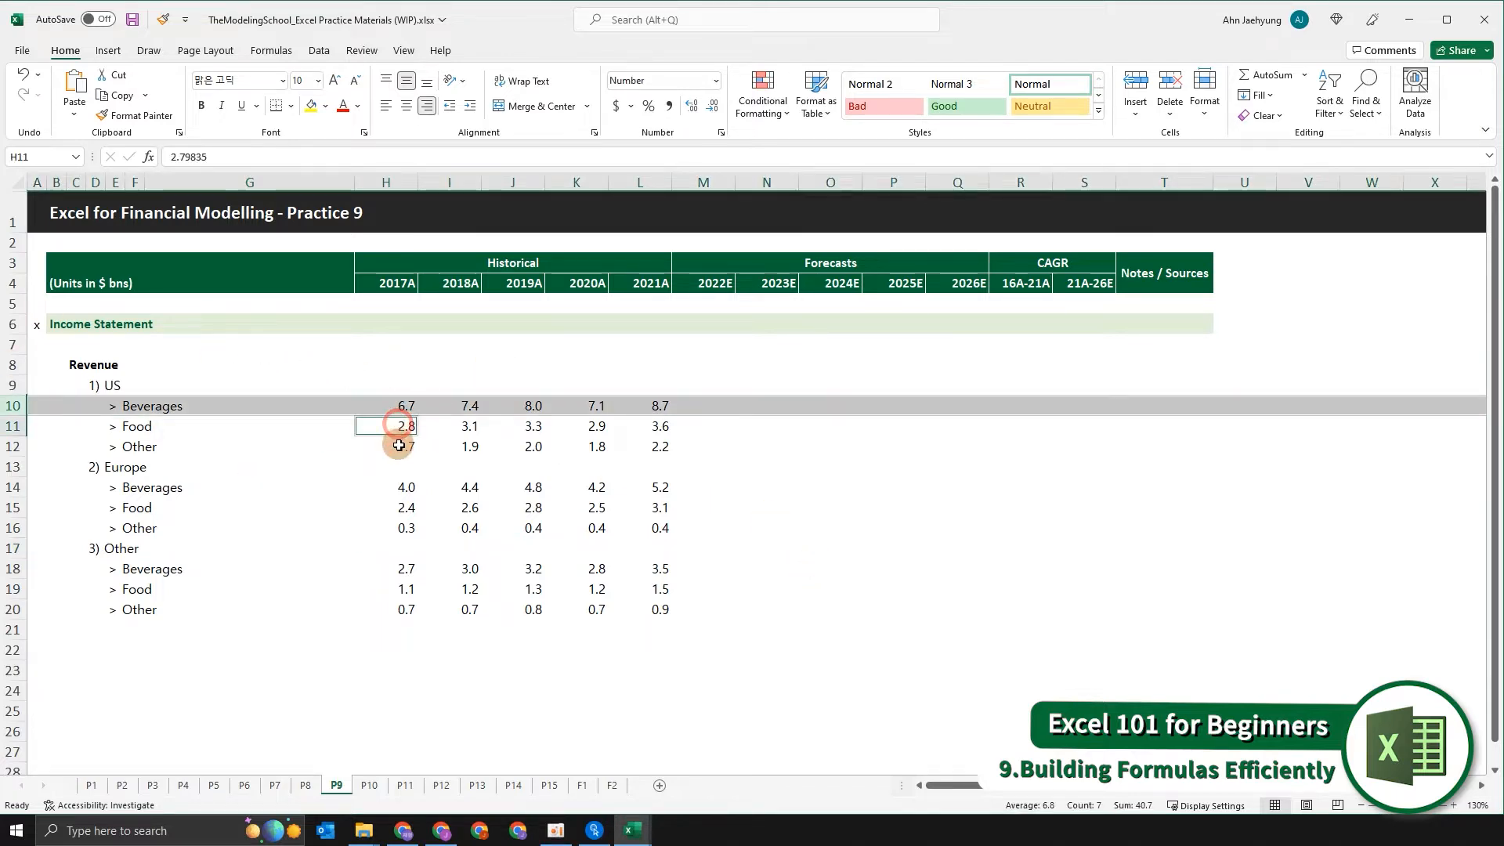
{"action": "left_click", "coordinate": [399, 444]}
{"action": "key", "text": "shift+space"}
{"action": "double_click", "coordinate": [408, 480]}
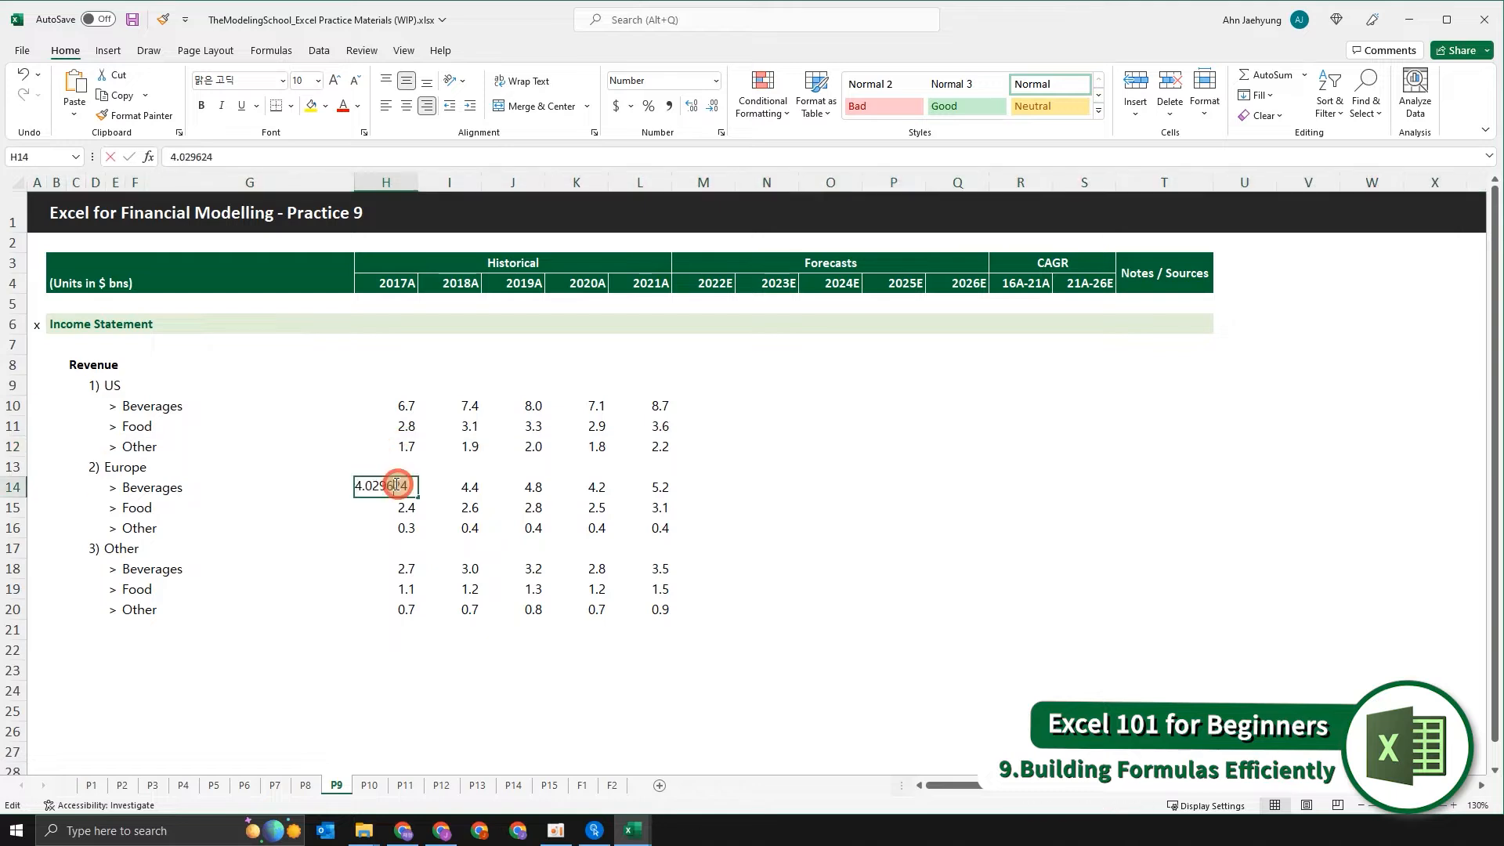
{"action": "left_click", "coordinate": [398, 399]}
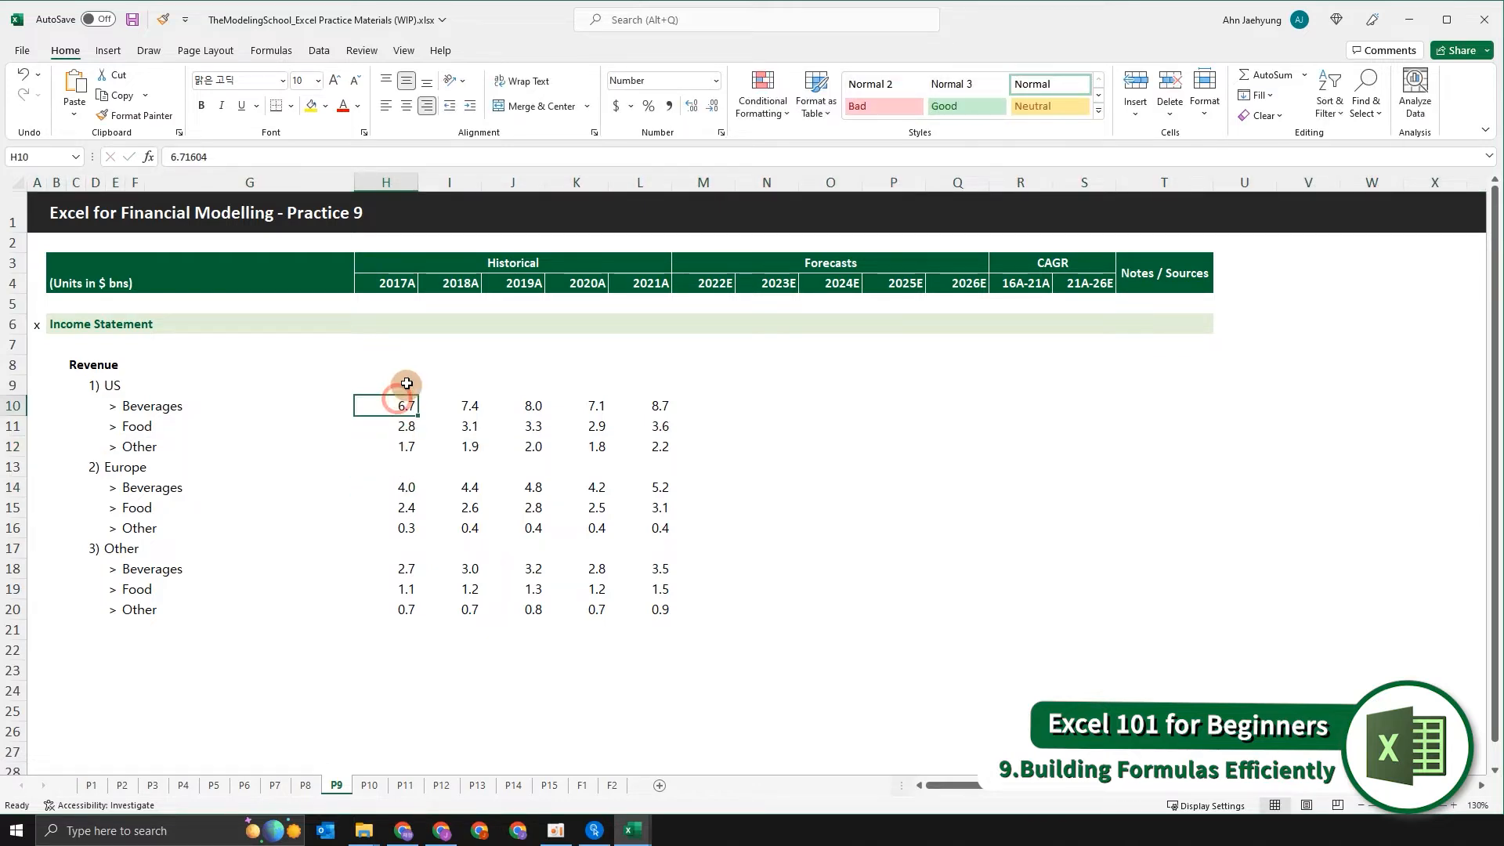
{"action": "left_click", "coordinate": [397, 384]}
{"action": "key", "text": "shift+space"}
{"action": "left_click", "coordinate": [404, 466], "text": "ctrl"}
{"action": "key", "text": "shift+space"}
{"action": "left_click", "coordinate": [405, 550]}
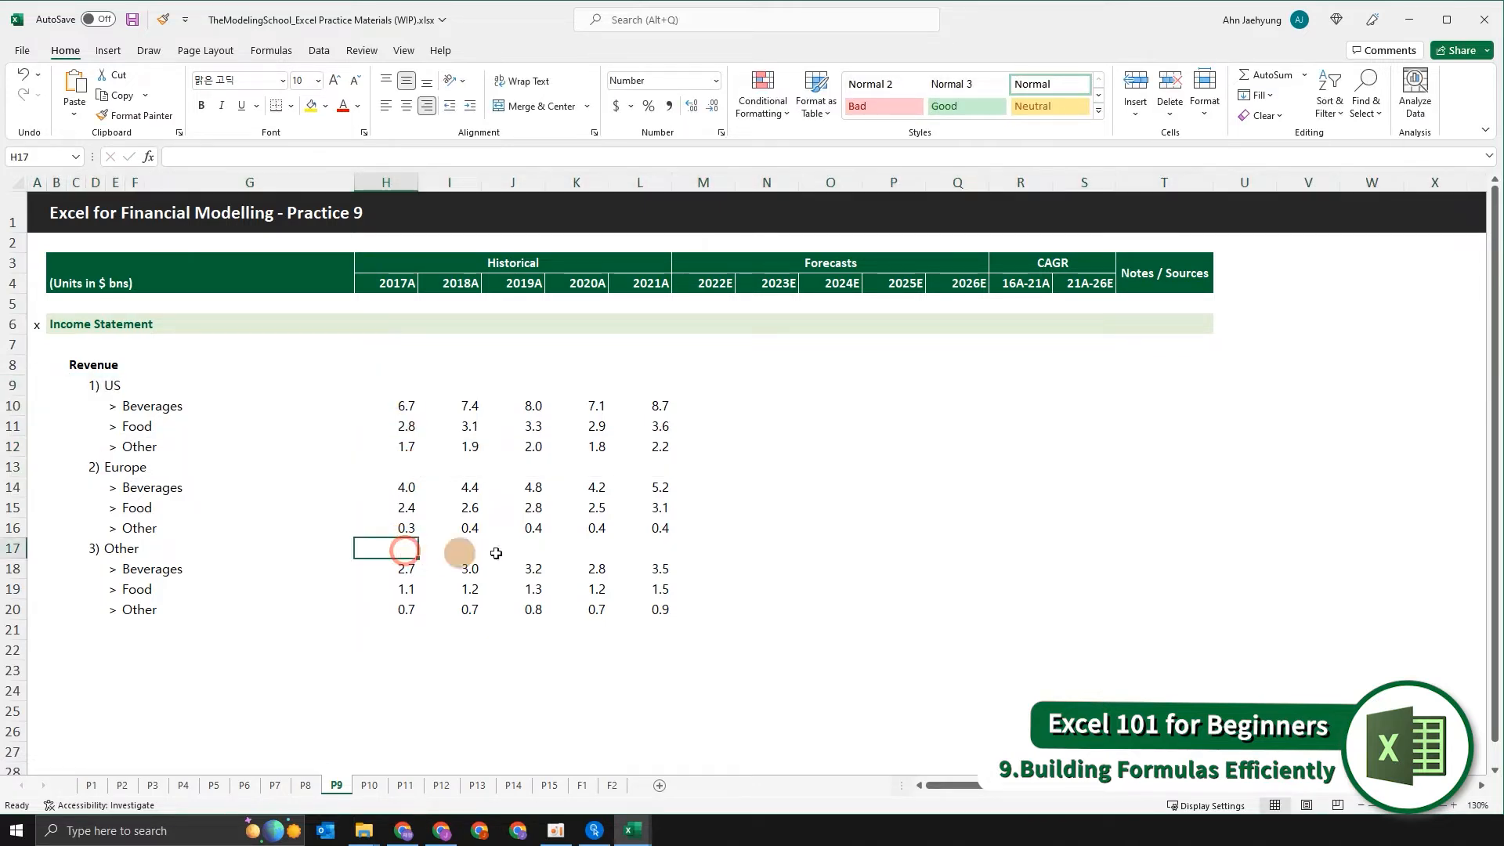
{"action": "left_click", "coordinate": [555, 549]}
{"action": "left_click", "coordinate": [427, 550]}
{"action": "left_click", "coordinate": [399, 548]}
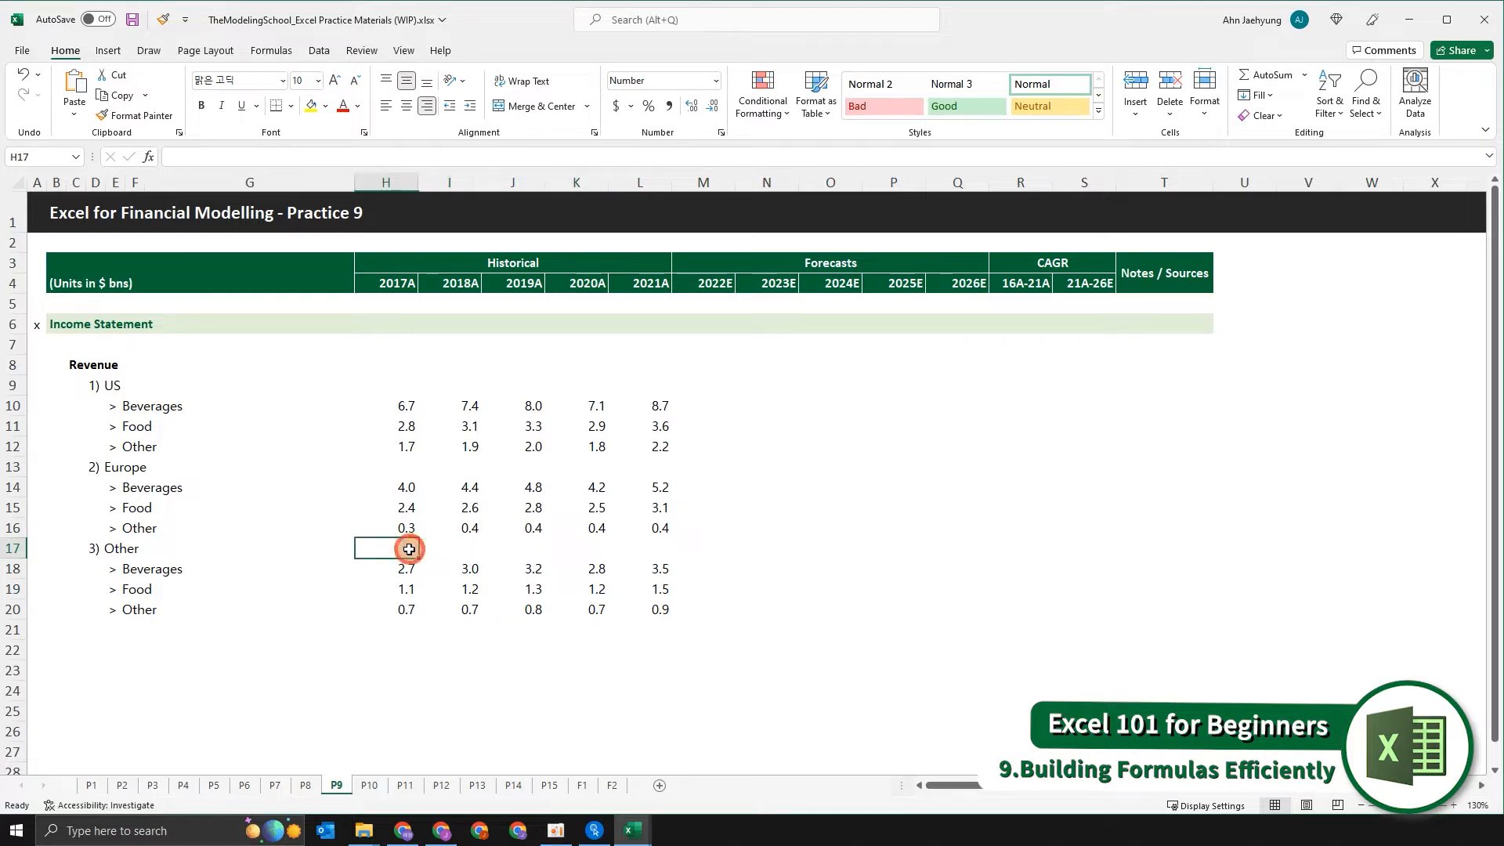
{"action": "key", "text": "shift+space"}
Examine the US line items for 2017A and 2018A and the empty US subtotal cells across the historical years.
{"action": "left_click", "coordinate": [397, 451]}
{"action": "key", "text": "shift+Up"}
{"action": "key", "text": "shift+Up"}
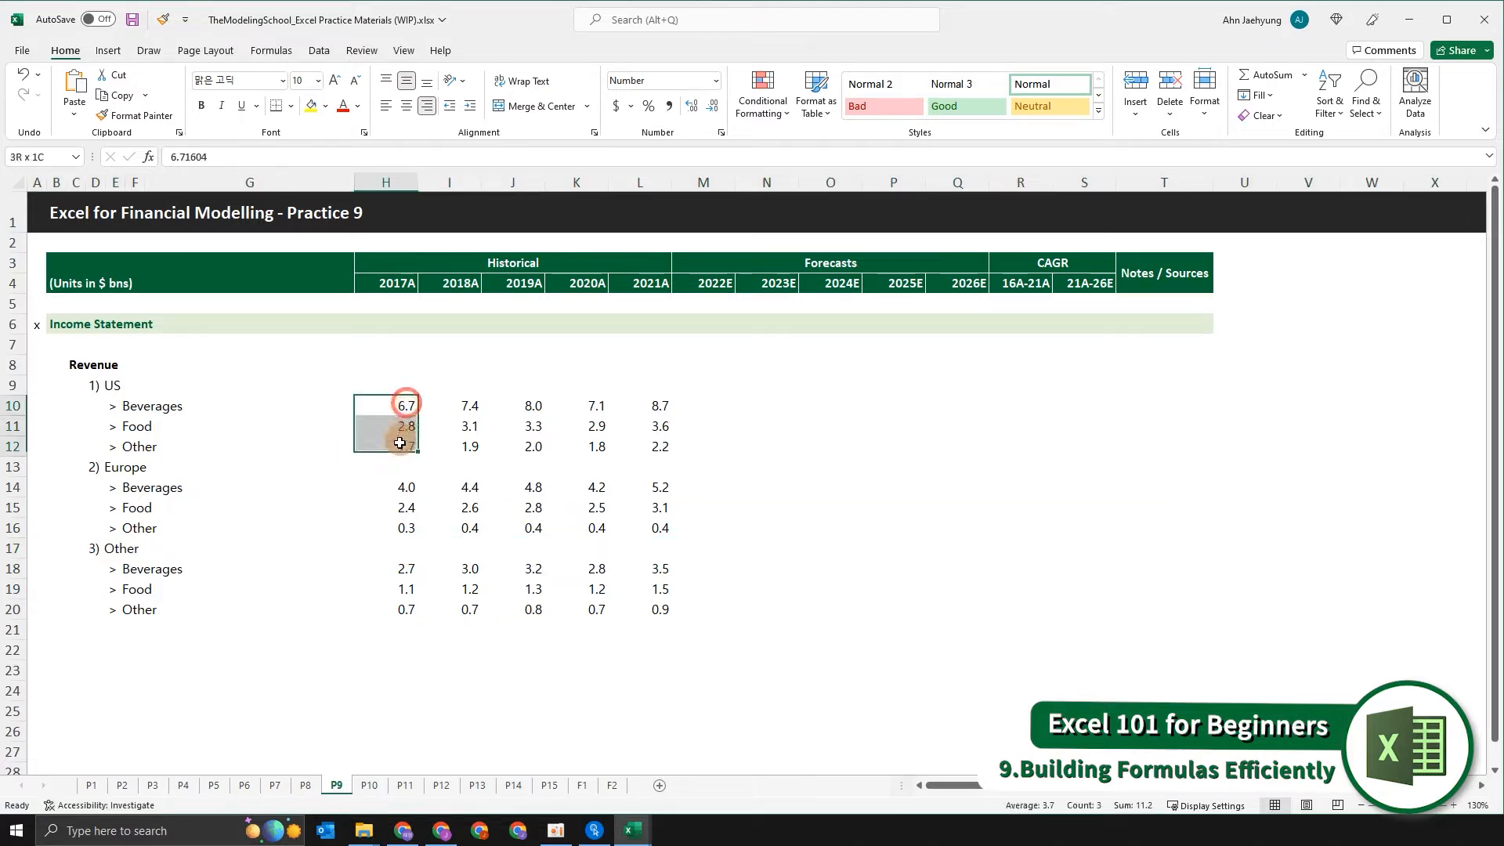
{"action": "left_click", "coordinate": [468, 405]}
{"action": "key", "text": "shift+Down"}
{"action": "key", "text": "shift+Down"}
{"action": "left_click", "coordinate": [469, 379]}
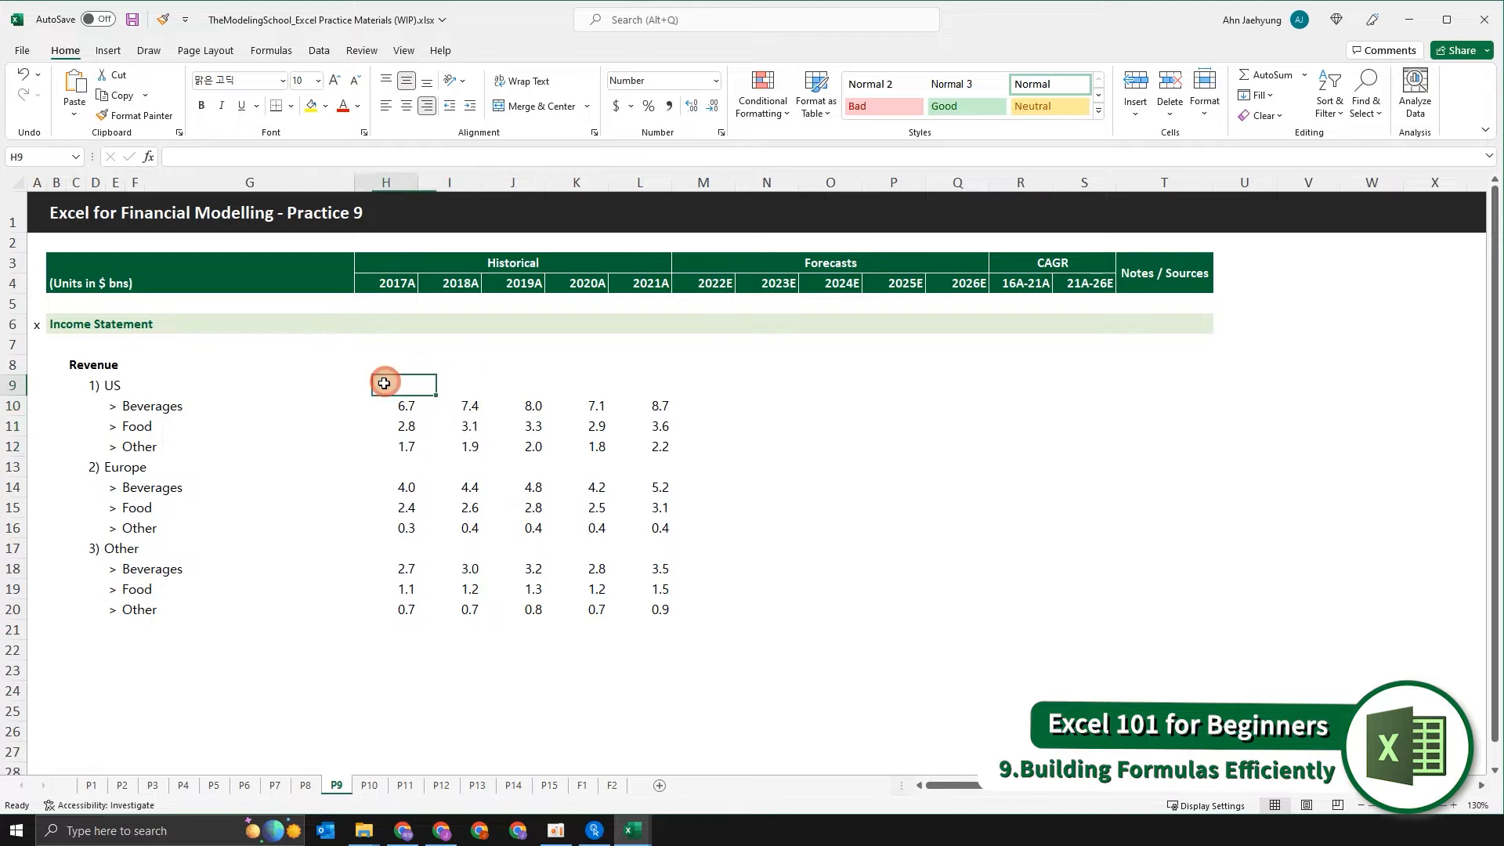
{"action": "left_click", "coordinate": [500, 389]}
{"action": "left_click", "coordinate": [449, 388]}
{"action": "left_click", "coordinate": [397, 386]}
{"action": "left_click", "coordinate": [487, 387]}
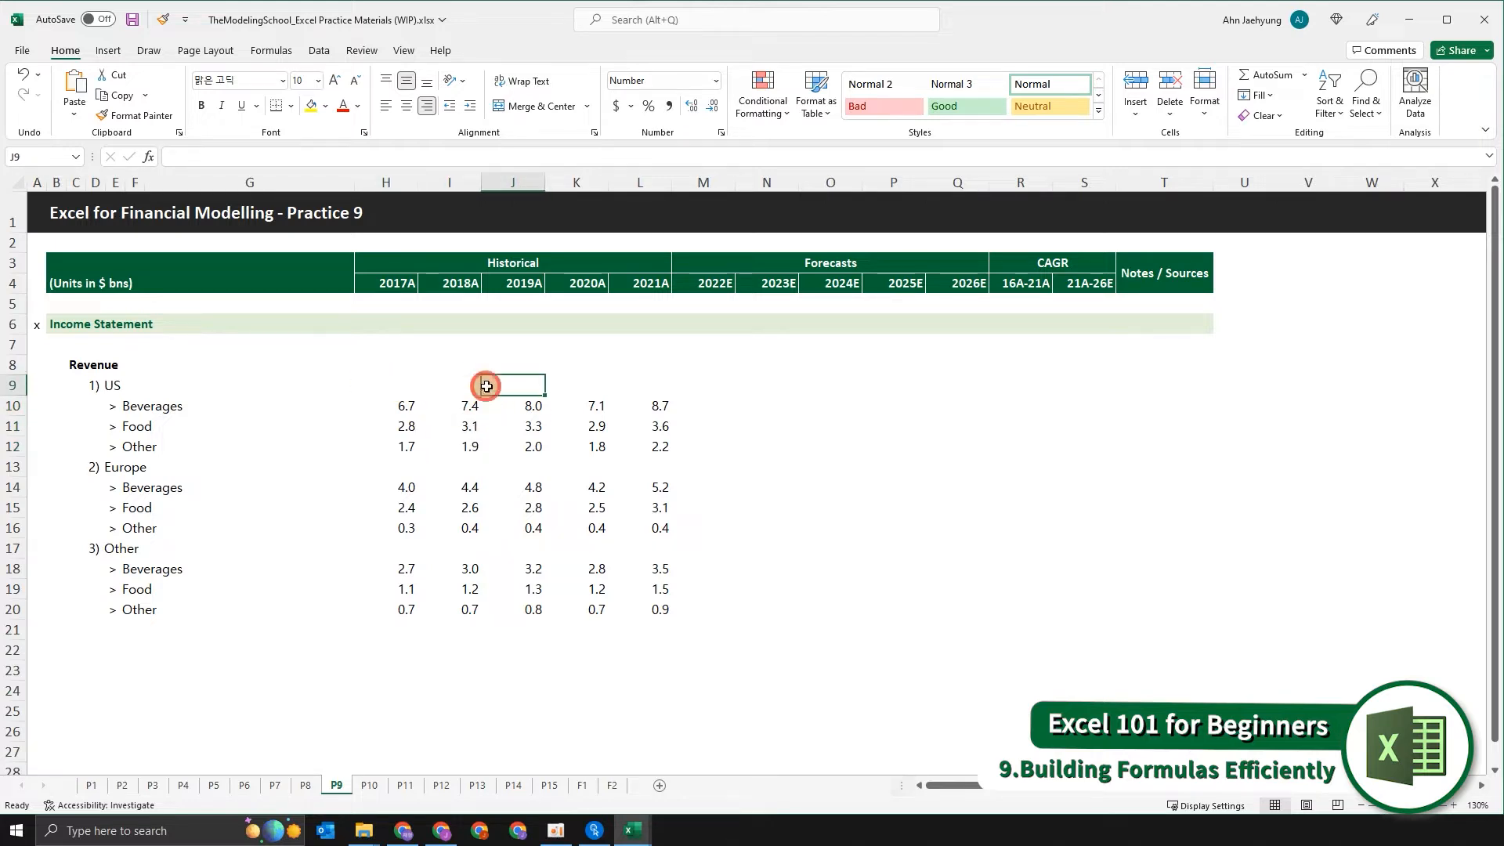
{"action": "left_click", "coordinate": [582, 392]}
{"action": "left_click", "coordinate": [654, 398]}
{"action": "key", "text": "Right"}
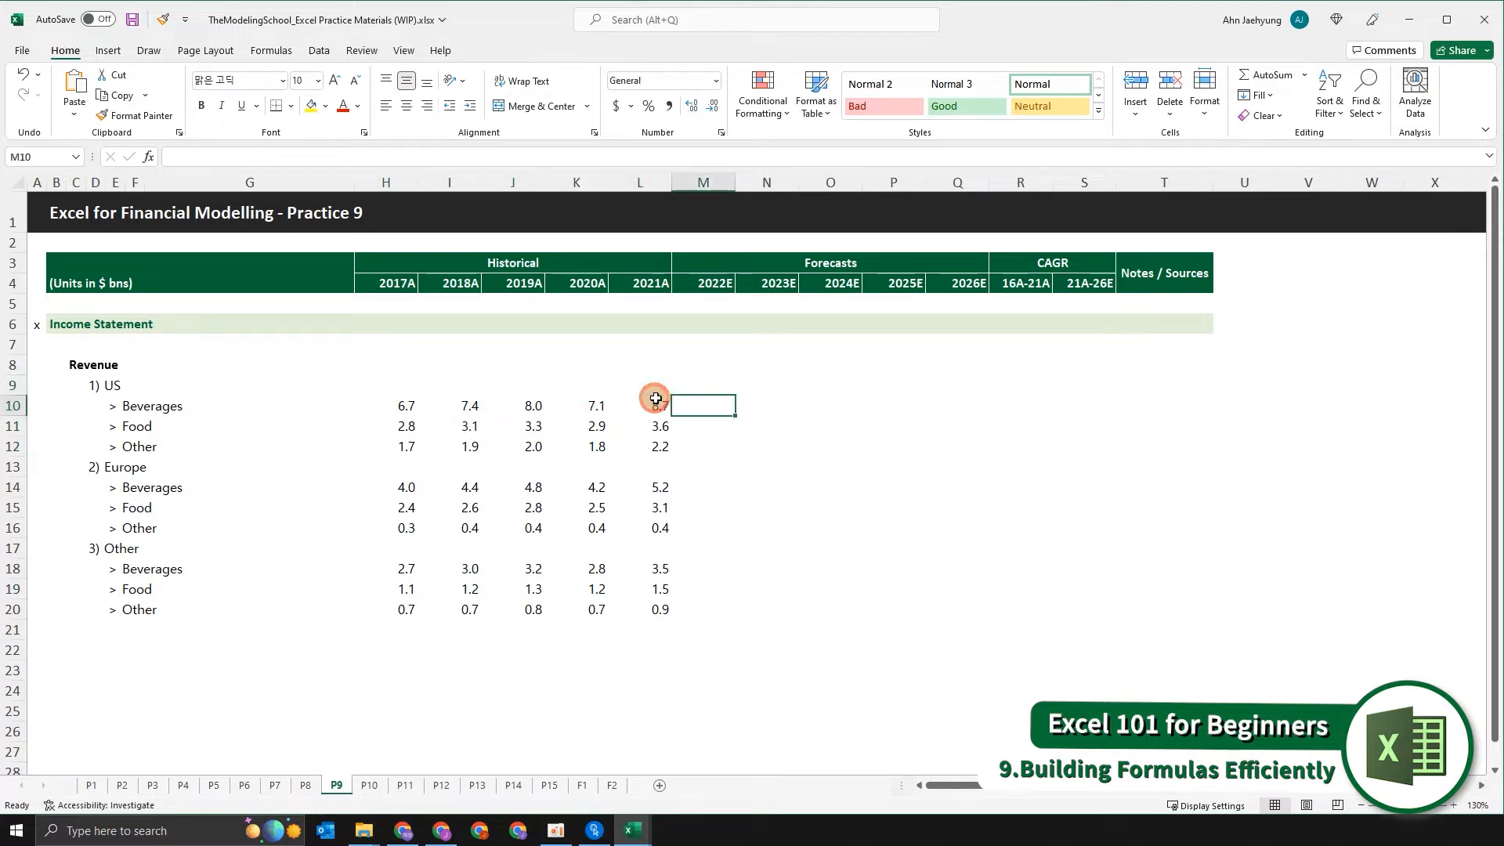
{"action": "key", "text": "Up"}
{"action": "key", "text": "Left"}
{"action": "key", "text": "Left"}
{"action": "key", "text": "Left"}
{"action": "key", "text": "Left"}
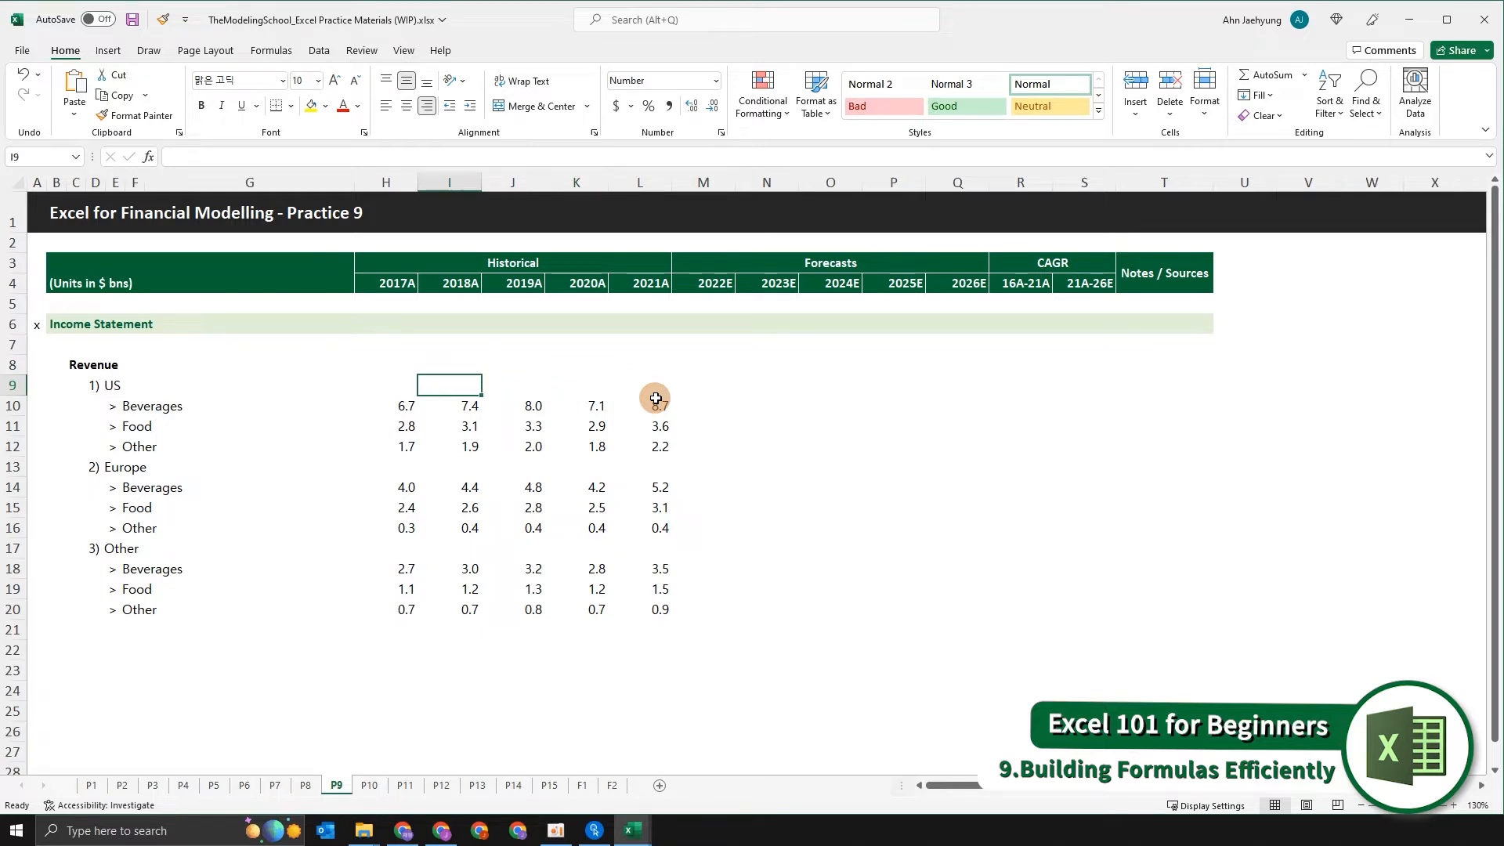
{"action": "key", "text": "Left"}
{"action": "type", "text": "="}
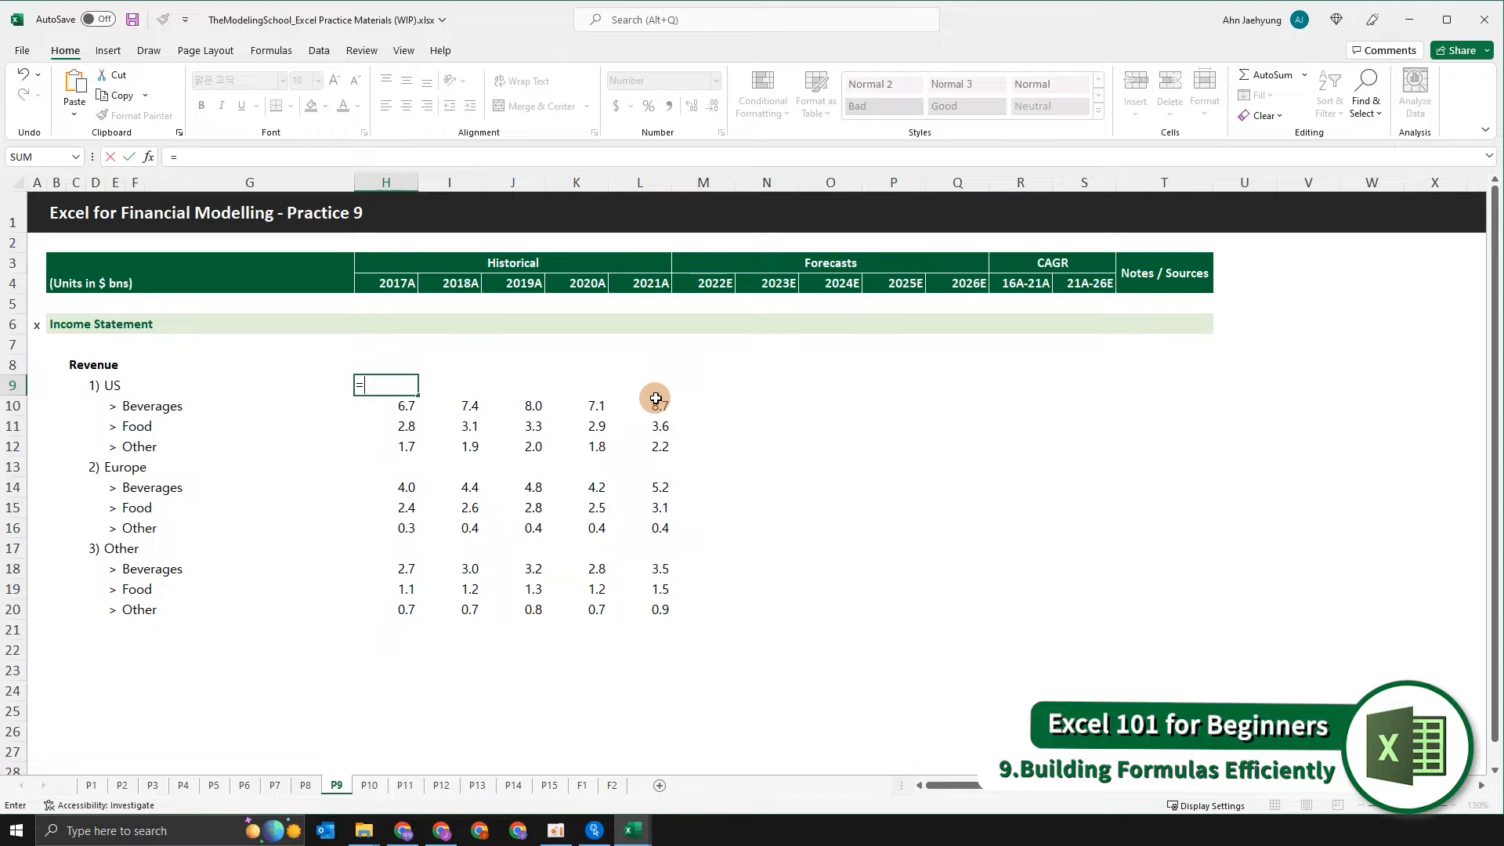
{"action": "key", "text": "Escape"}
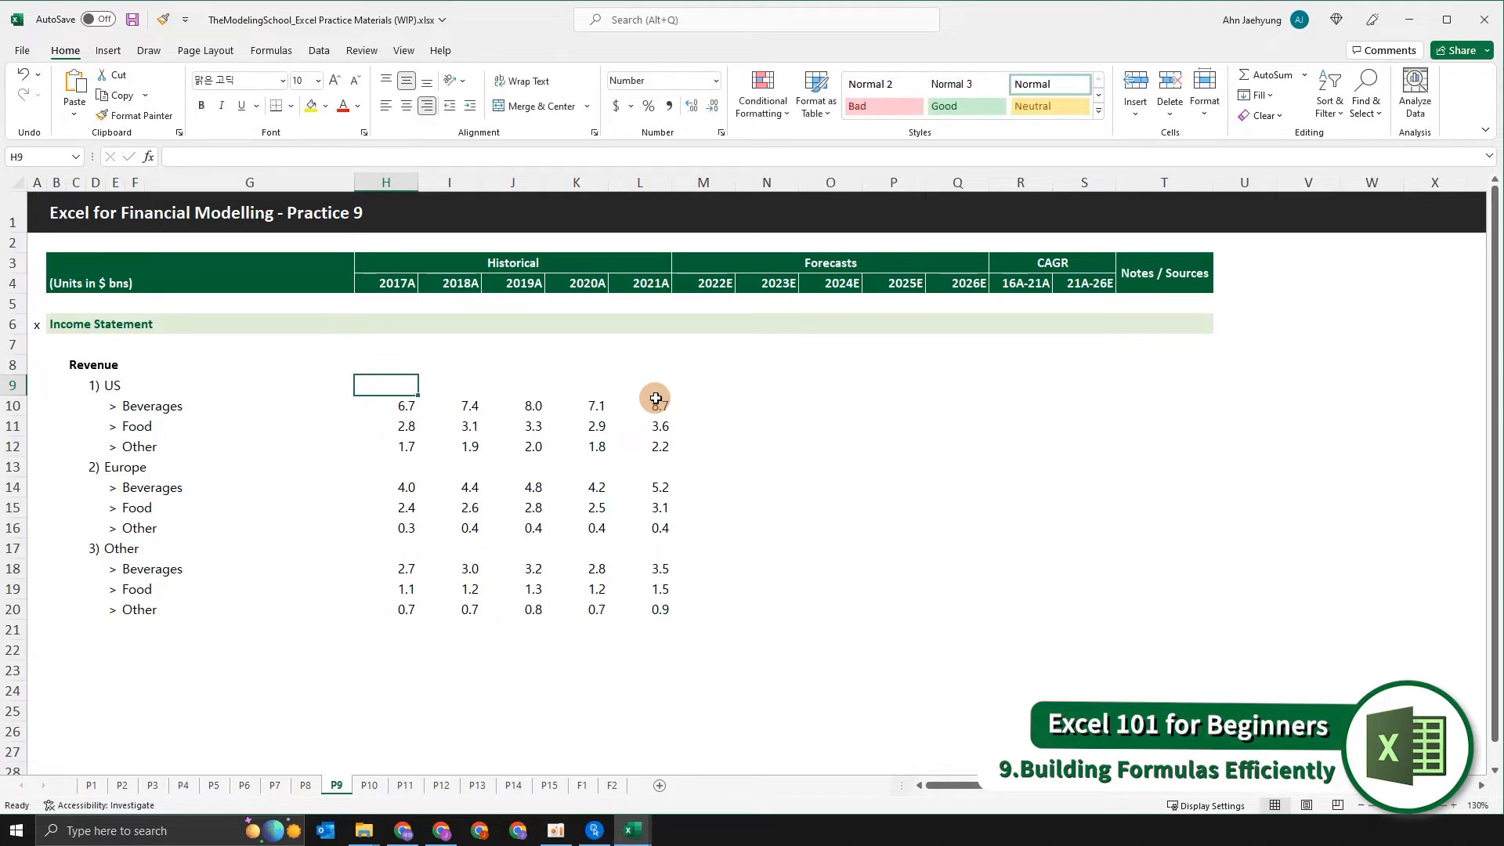
{"action": "type", "text": "+"}
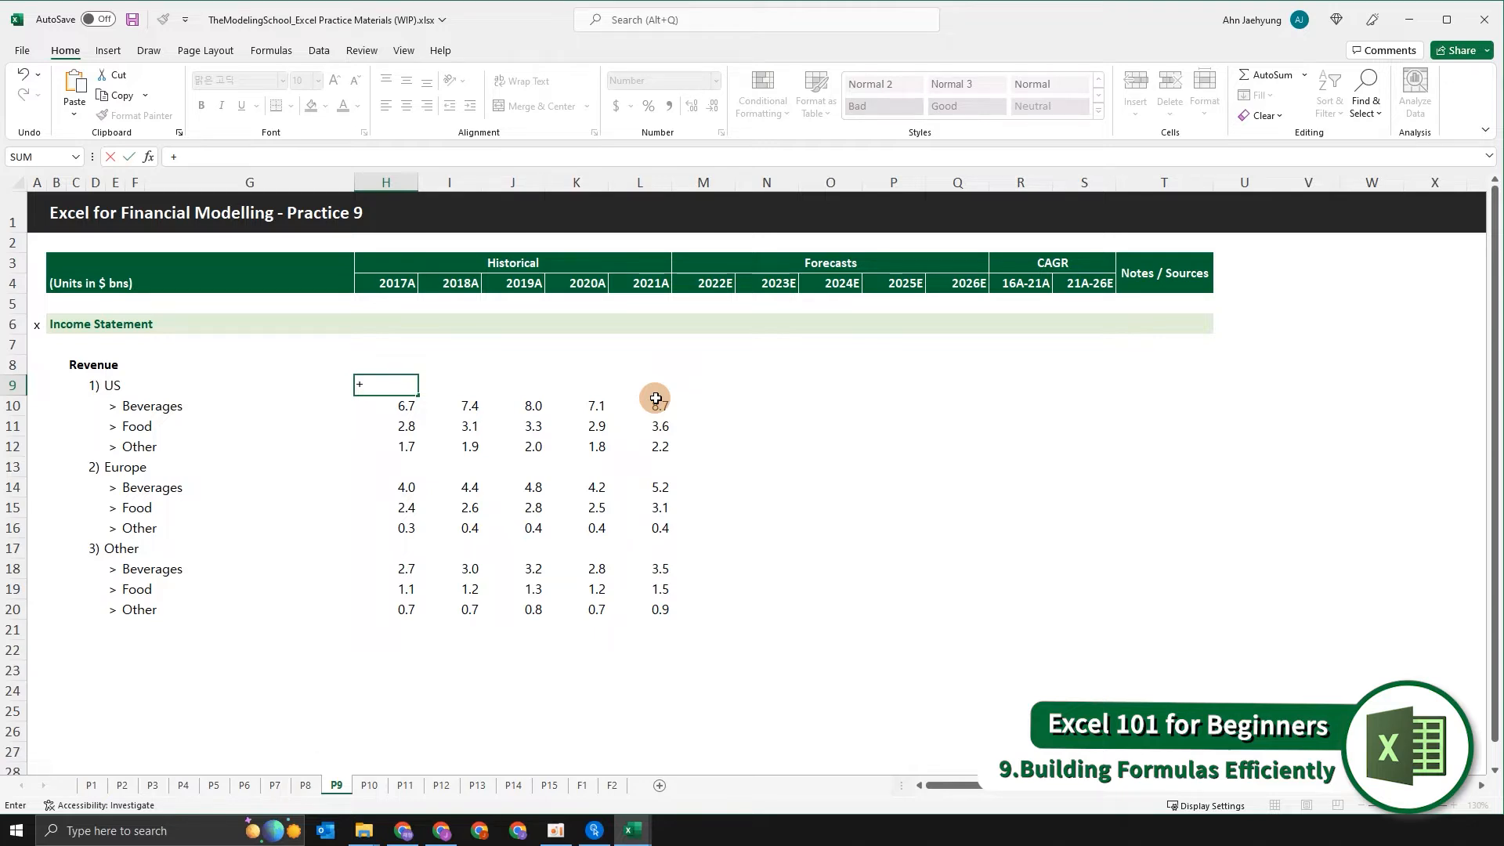
{"action": "key", "text": "Escape"}
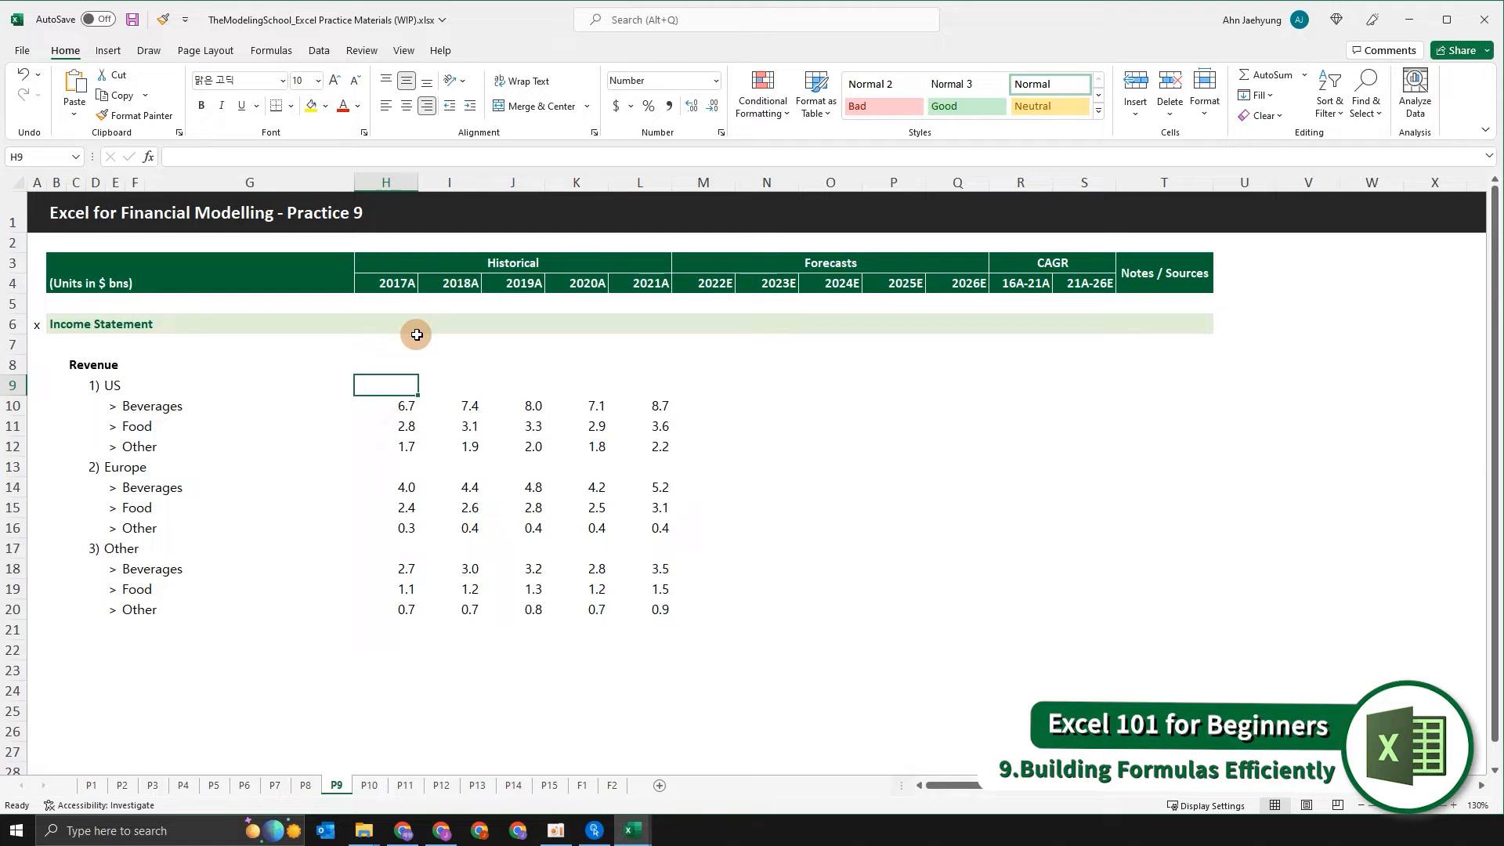
{"action": "type", "text": "+"}
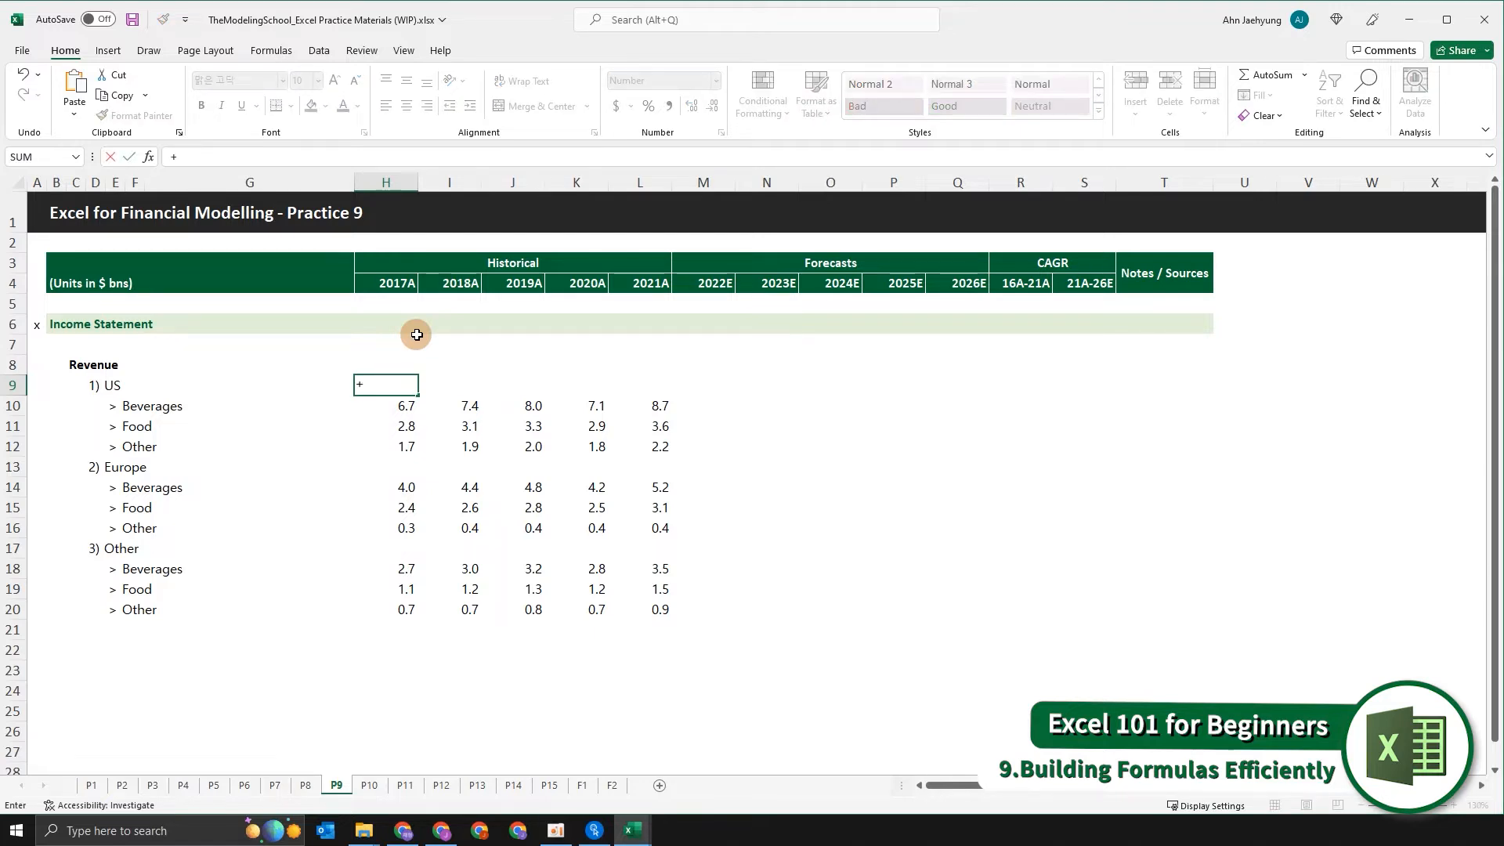
{"action": "key", "text": "Escape"}
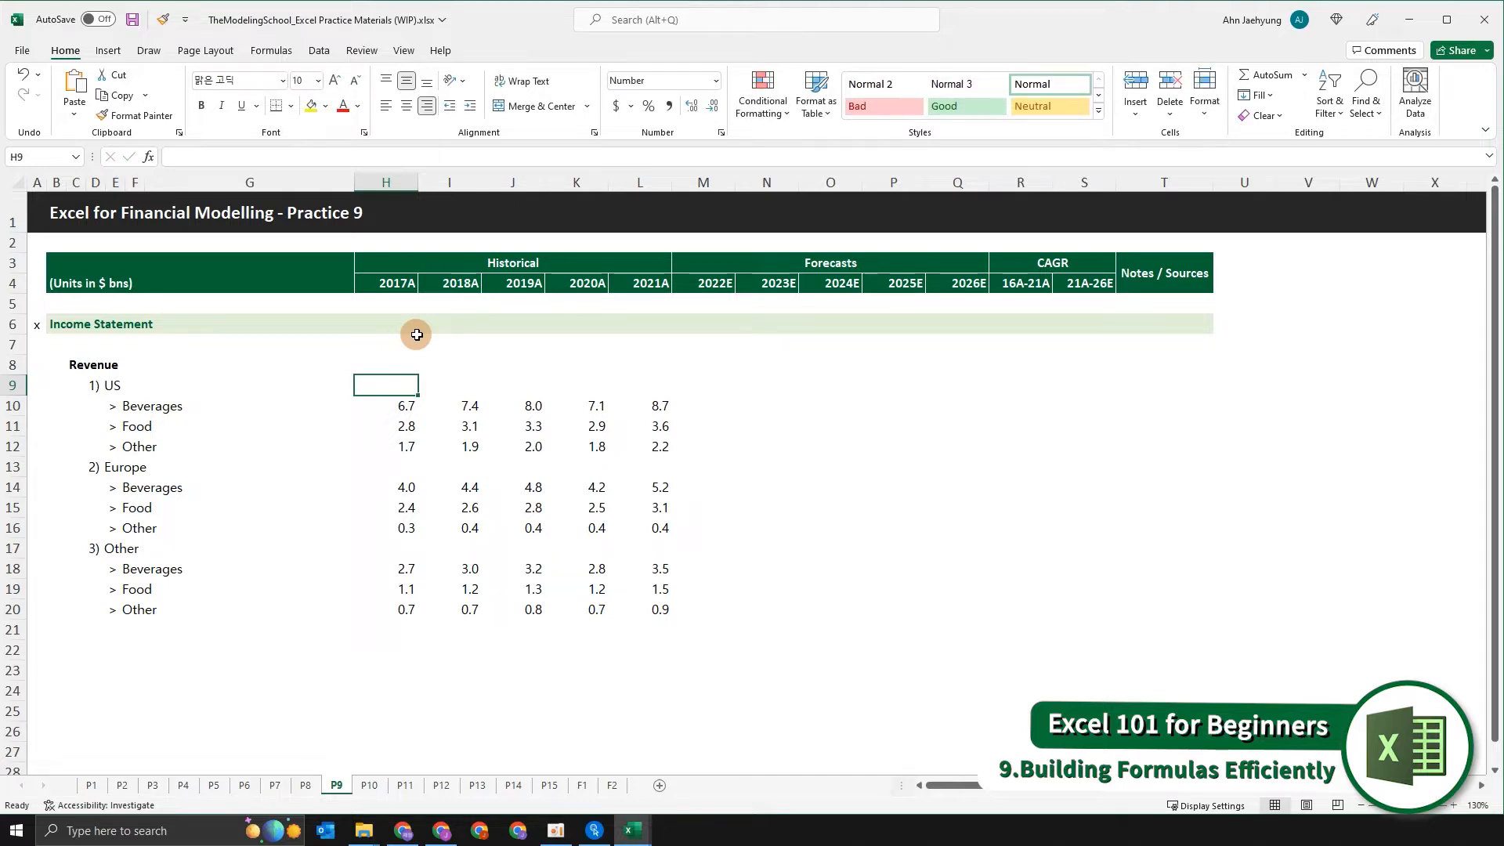
{"action": "type", "text": "="}
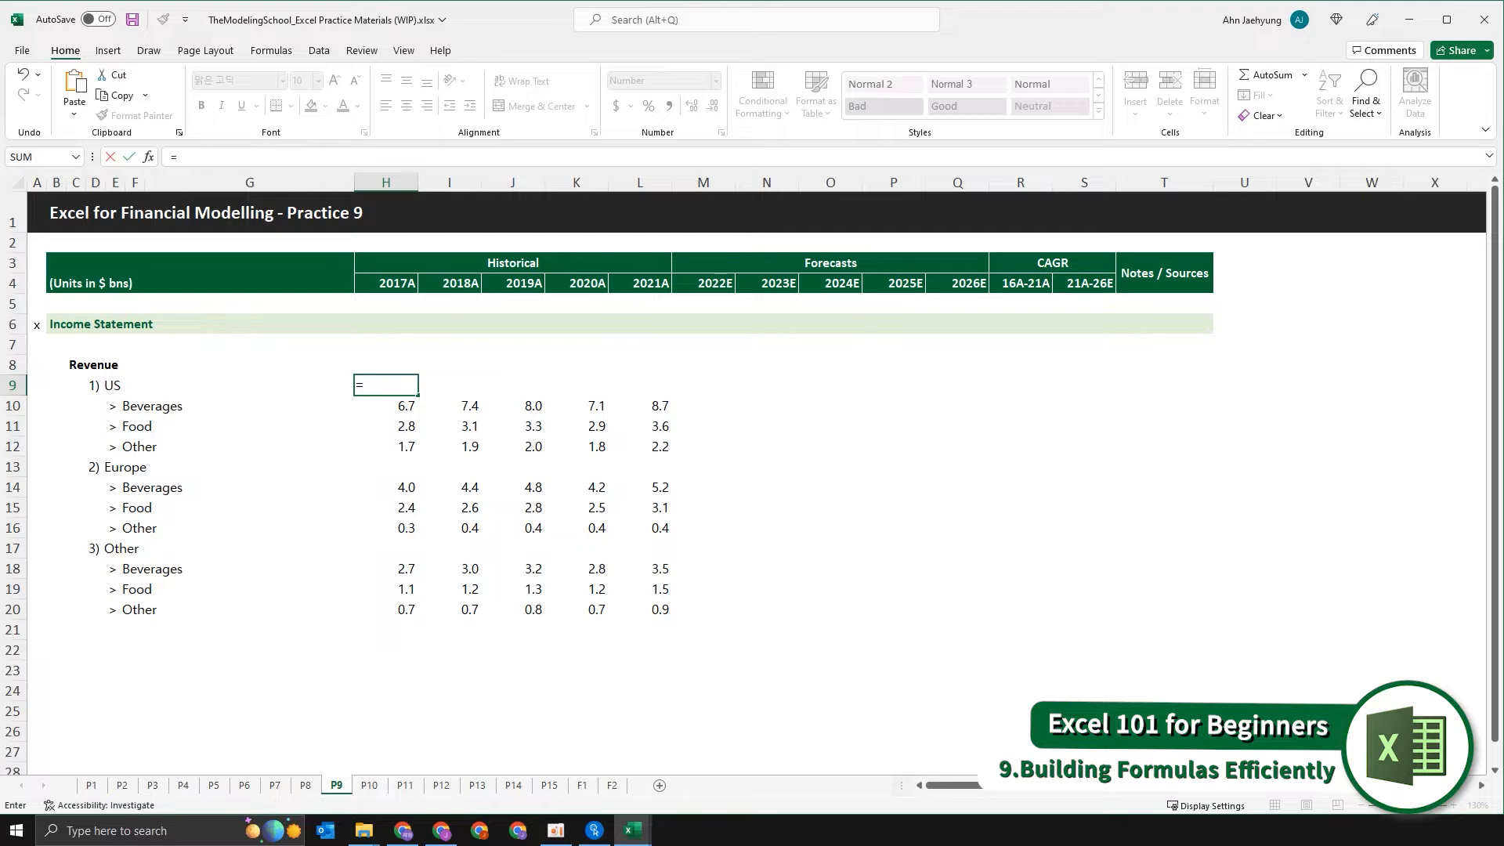
{"action": "key", "text": "Escape"}
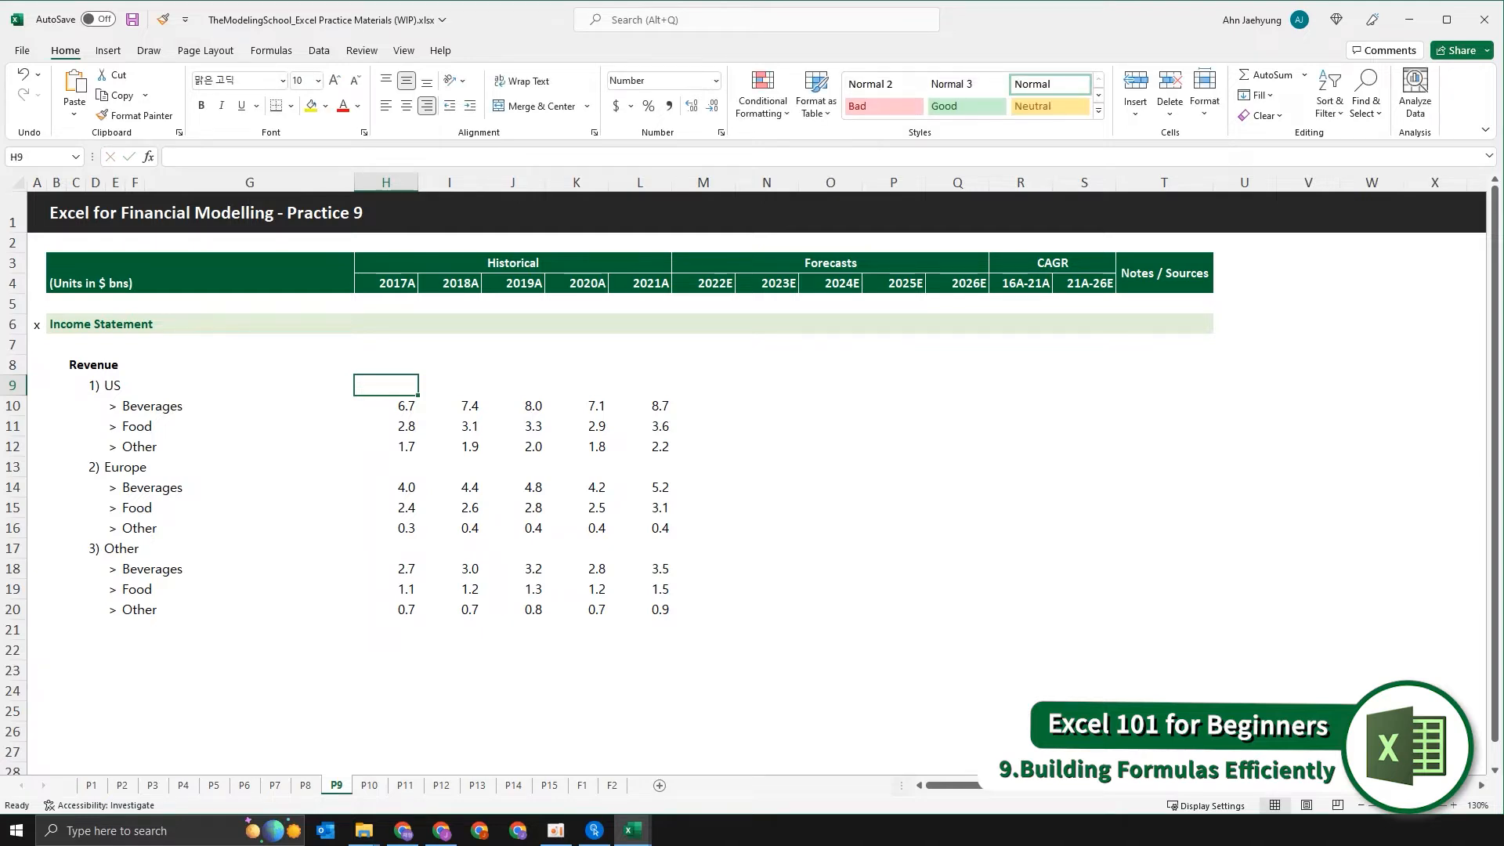
{"action": "type", "text": "+"}
{"action": "key", "text": "Escape"}
{"action": "type", "text": "+"}
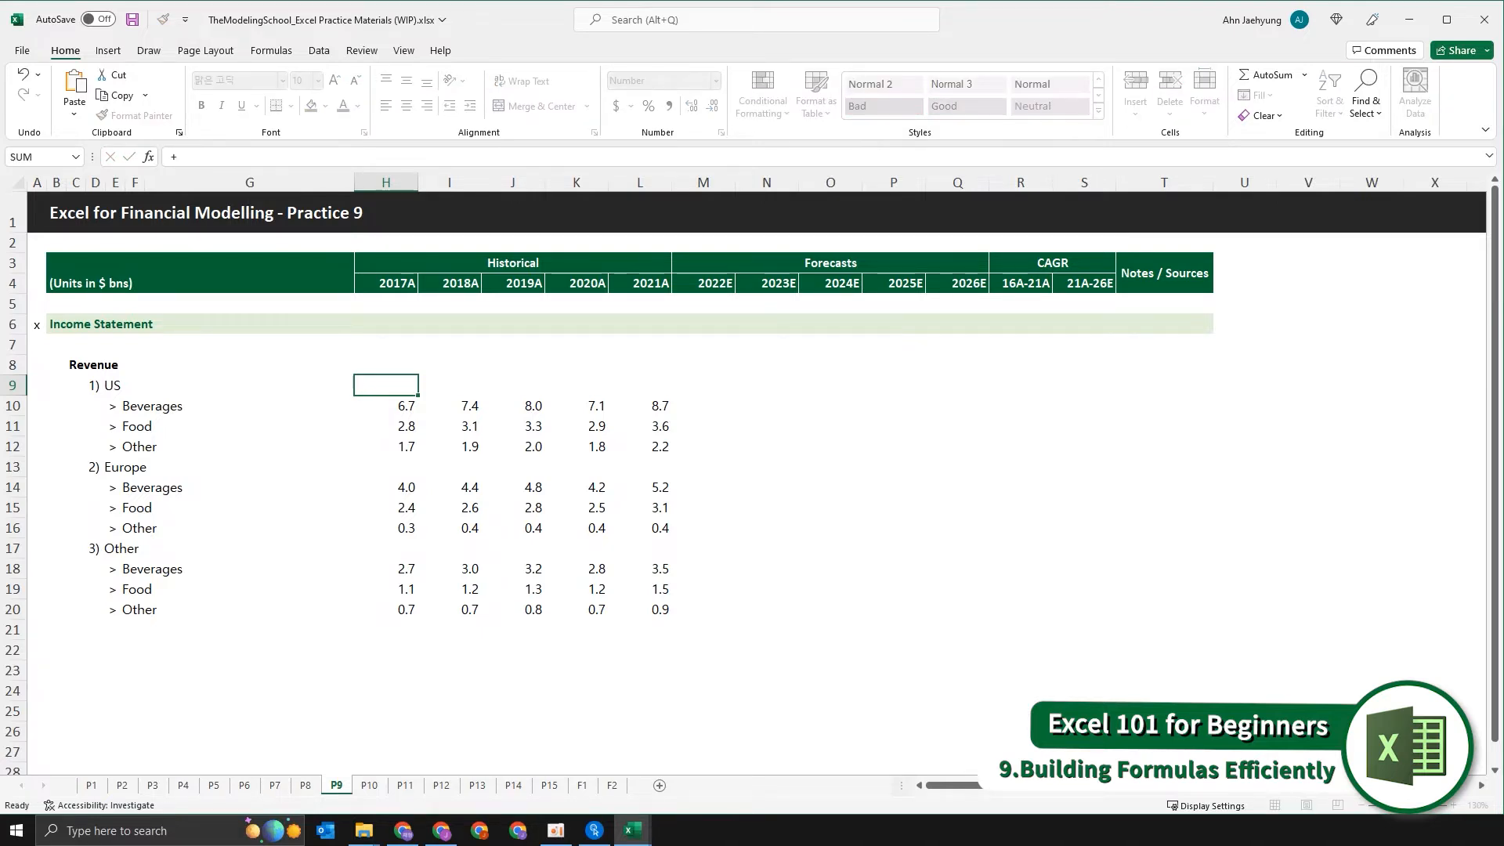
{"action": "key", "text": "Escape"}
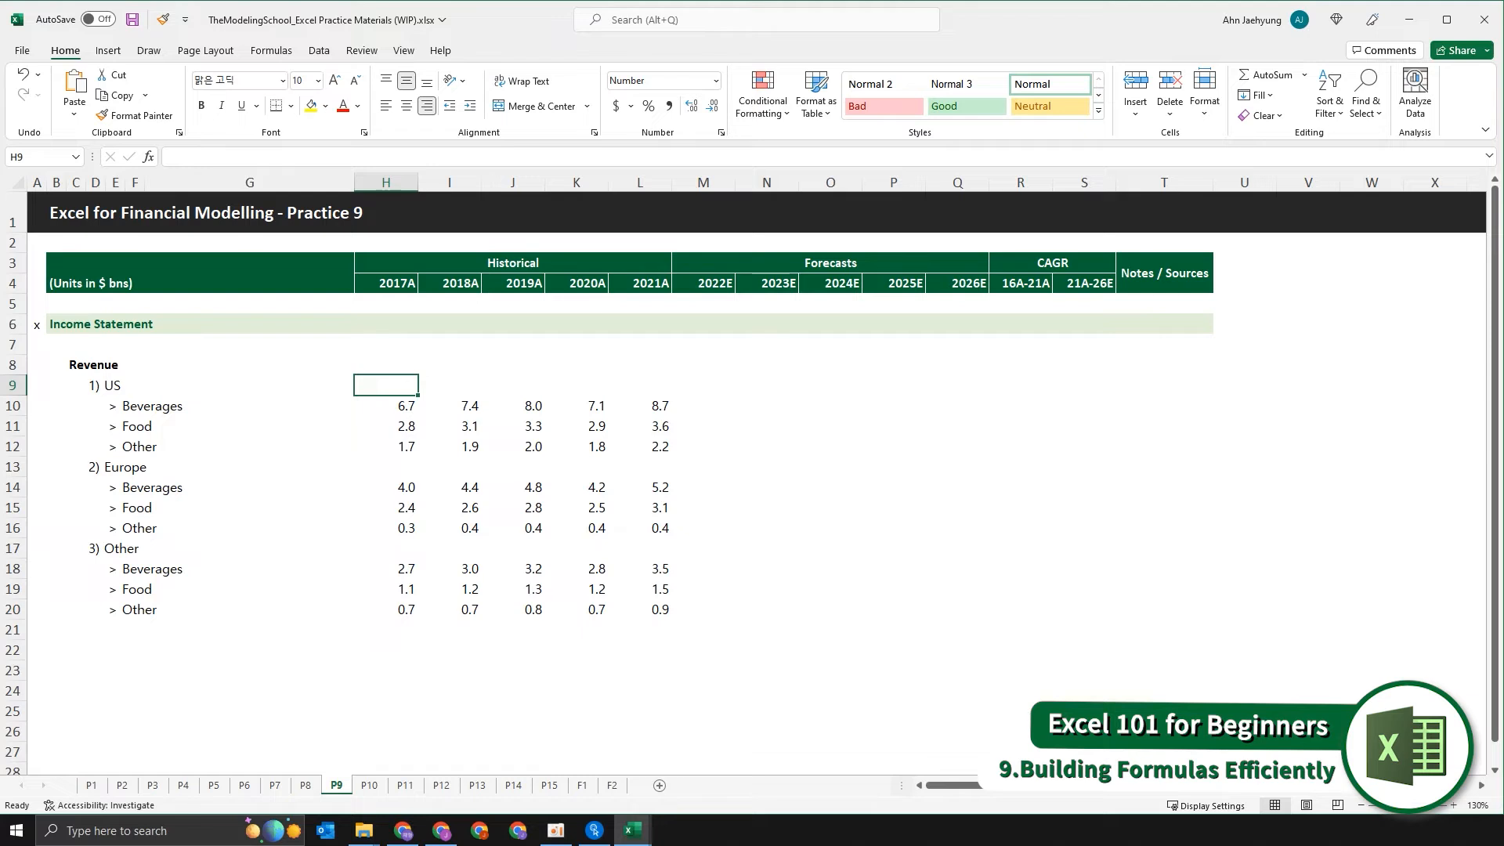
{"action": "type", "text": "+"}
{"action": "key", "text": "Escape"}
{"action": "type", "text": "+"}
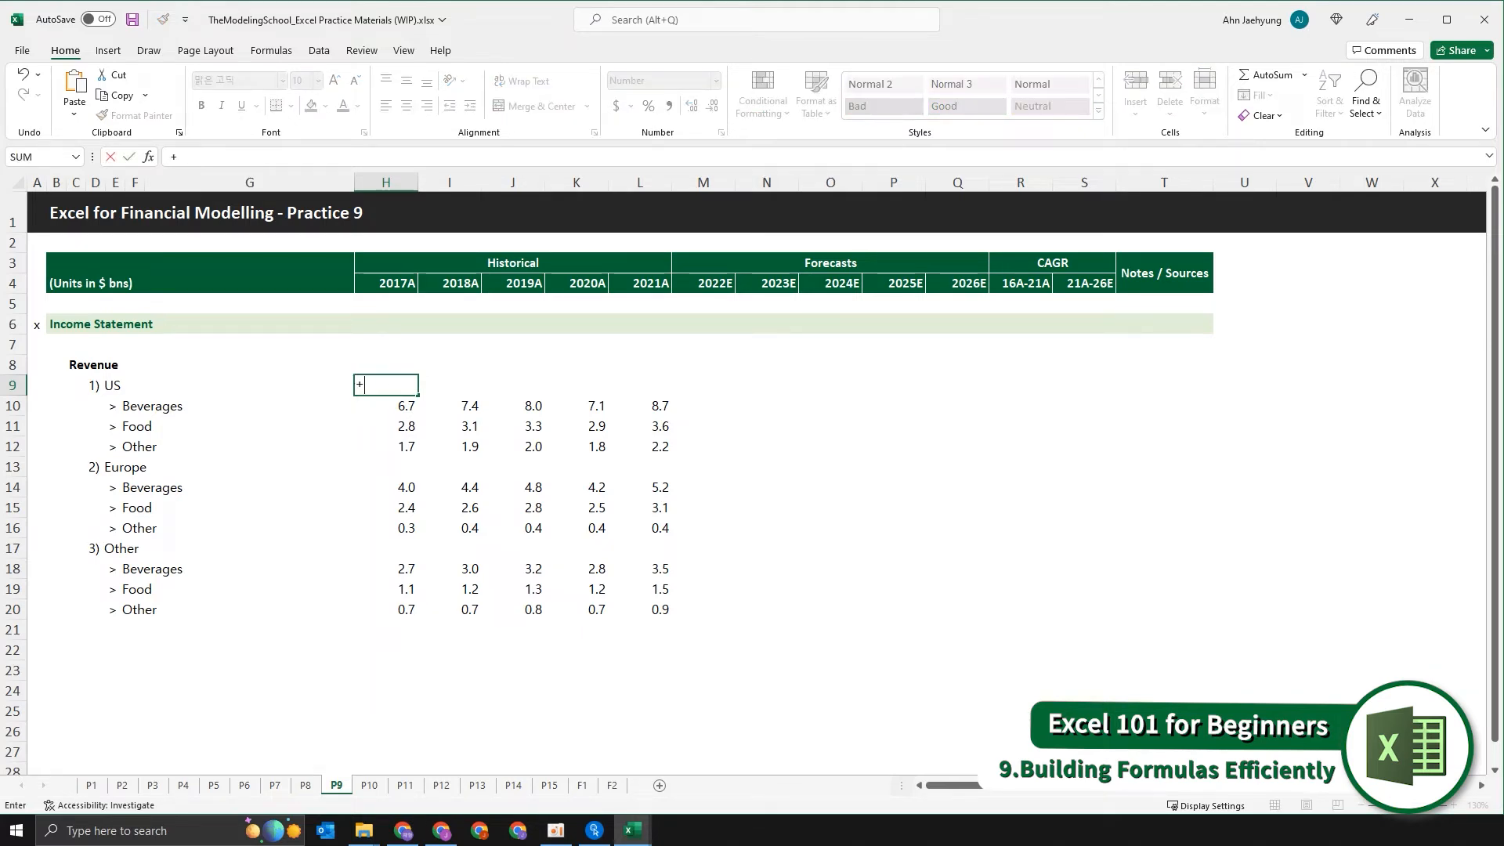
{"action": "key", "text": "Escape"}
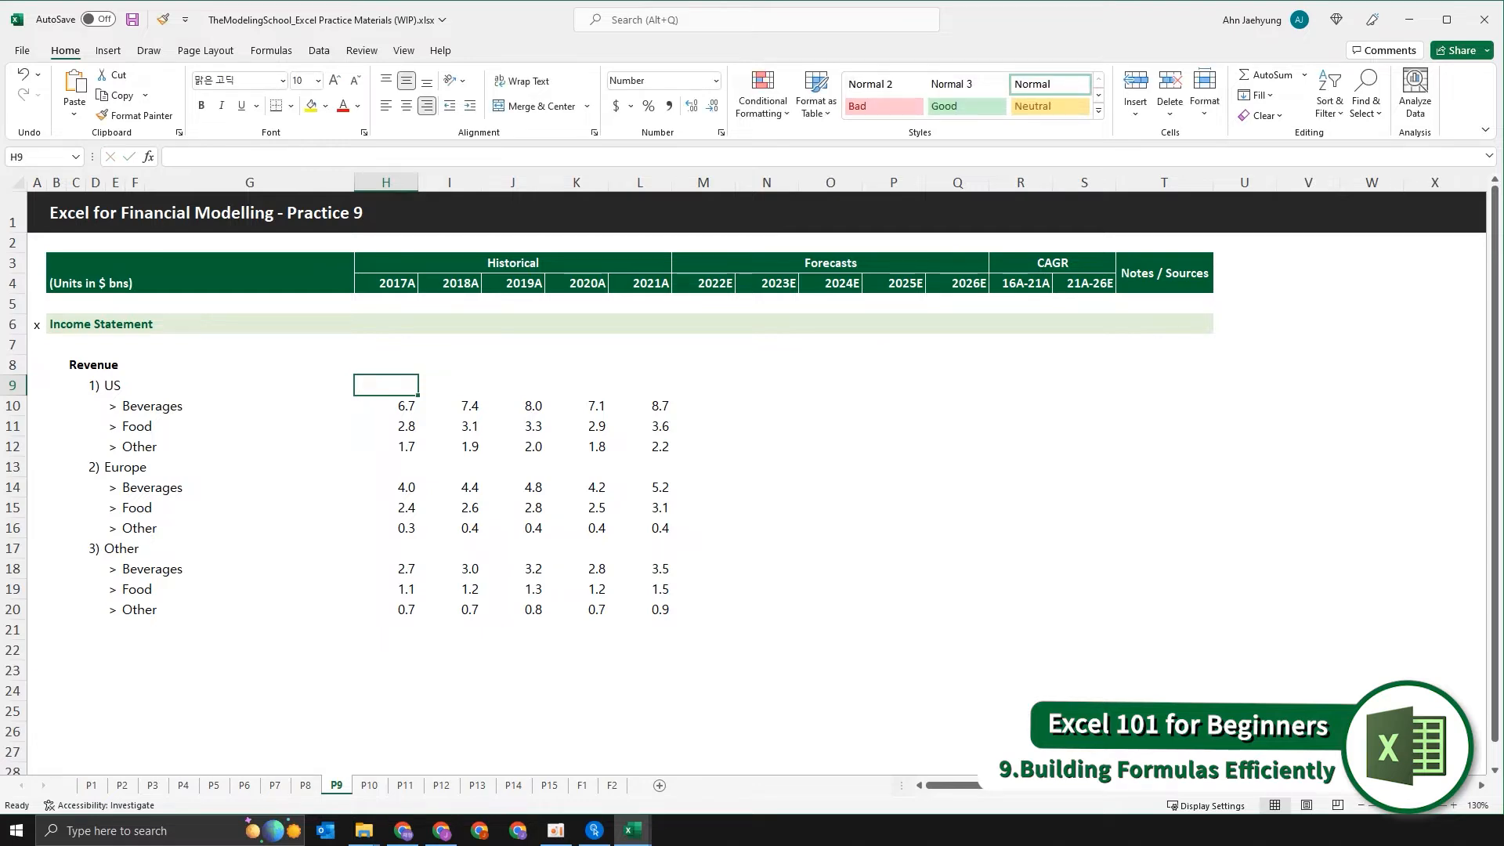
{"action": "type", "text": "+"}
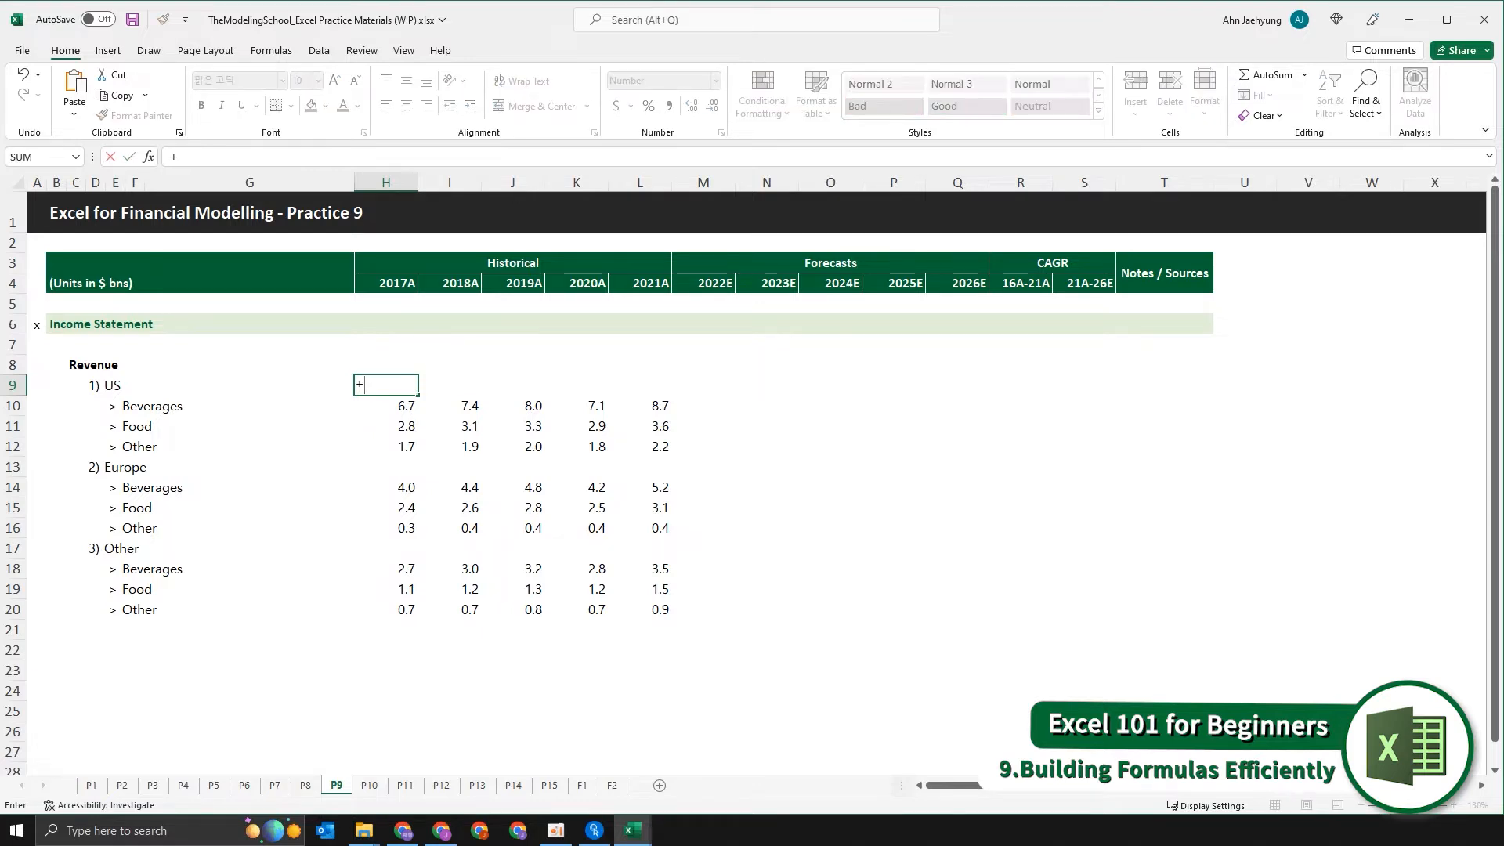
{"action": "key", "text": "Escape"}
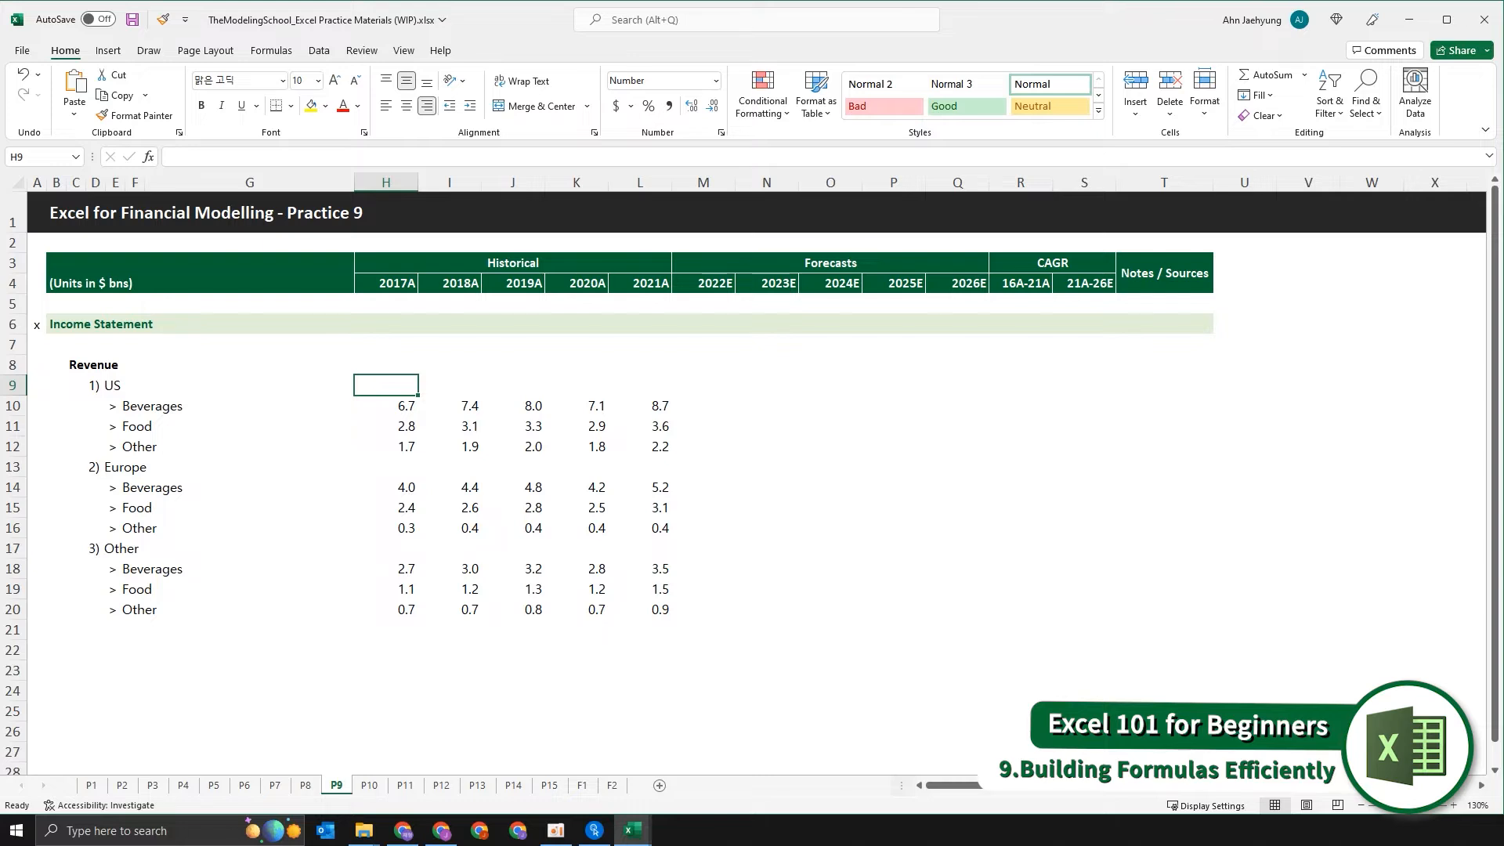
Enter the 2017A US revenue subtotal in H9 as +SUM(H10:H12), starting the formula with a plus sign.
{"action": "type", "text": "+sum"}
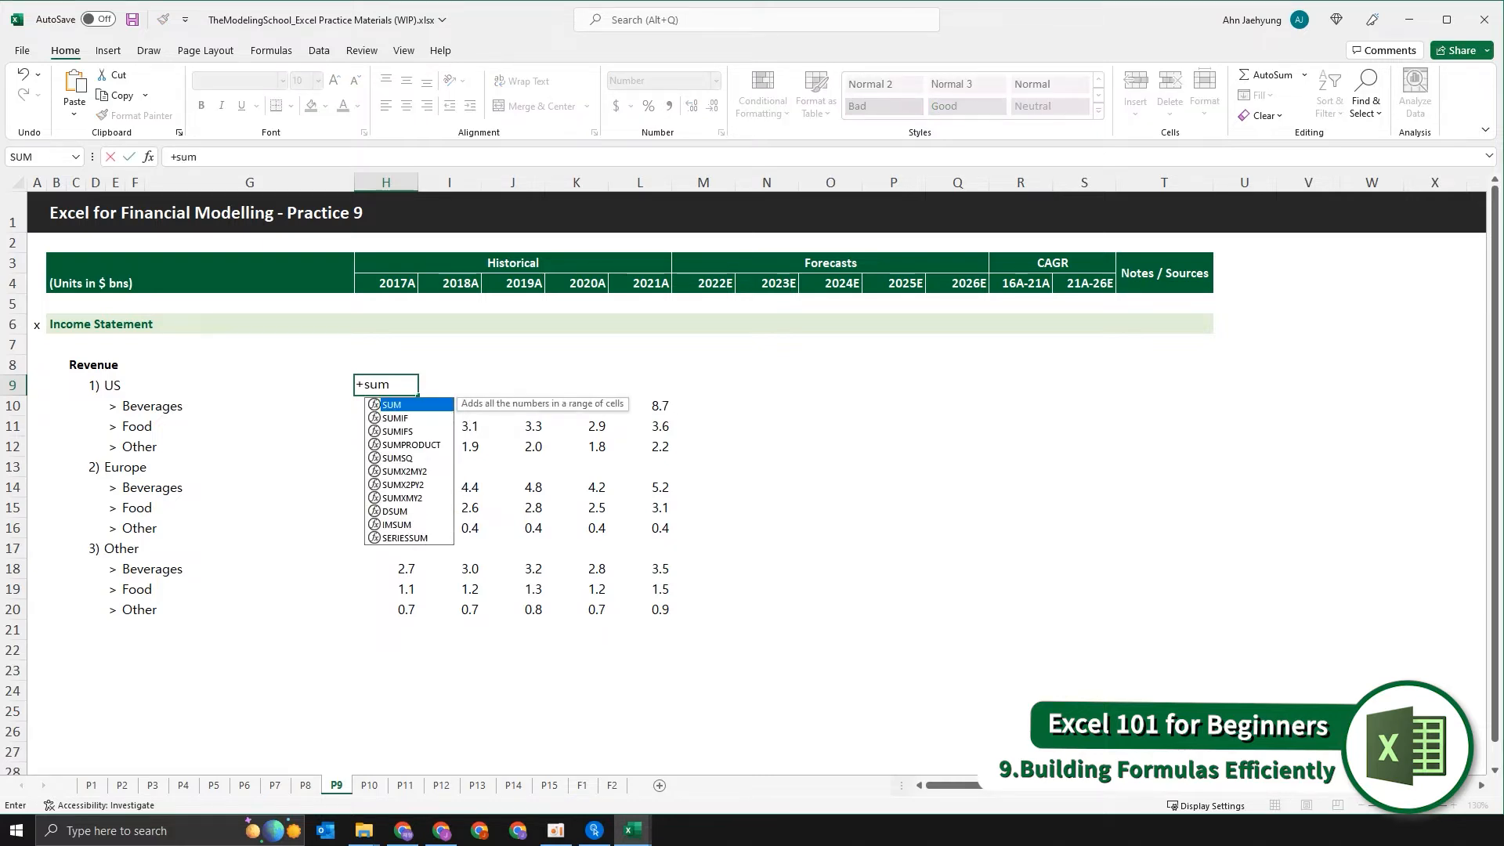
{"action": "key", "text": "Tab"}
{"action": "key", "text": "Down"}
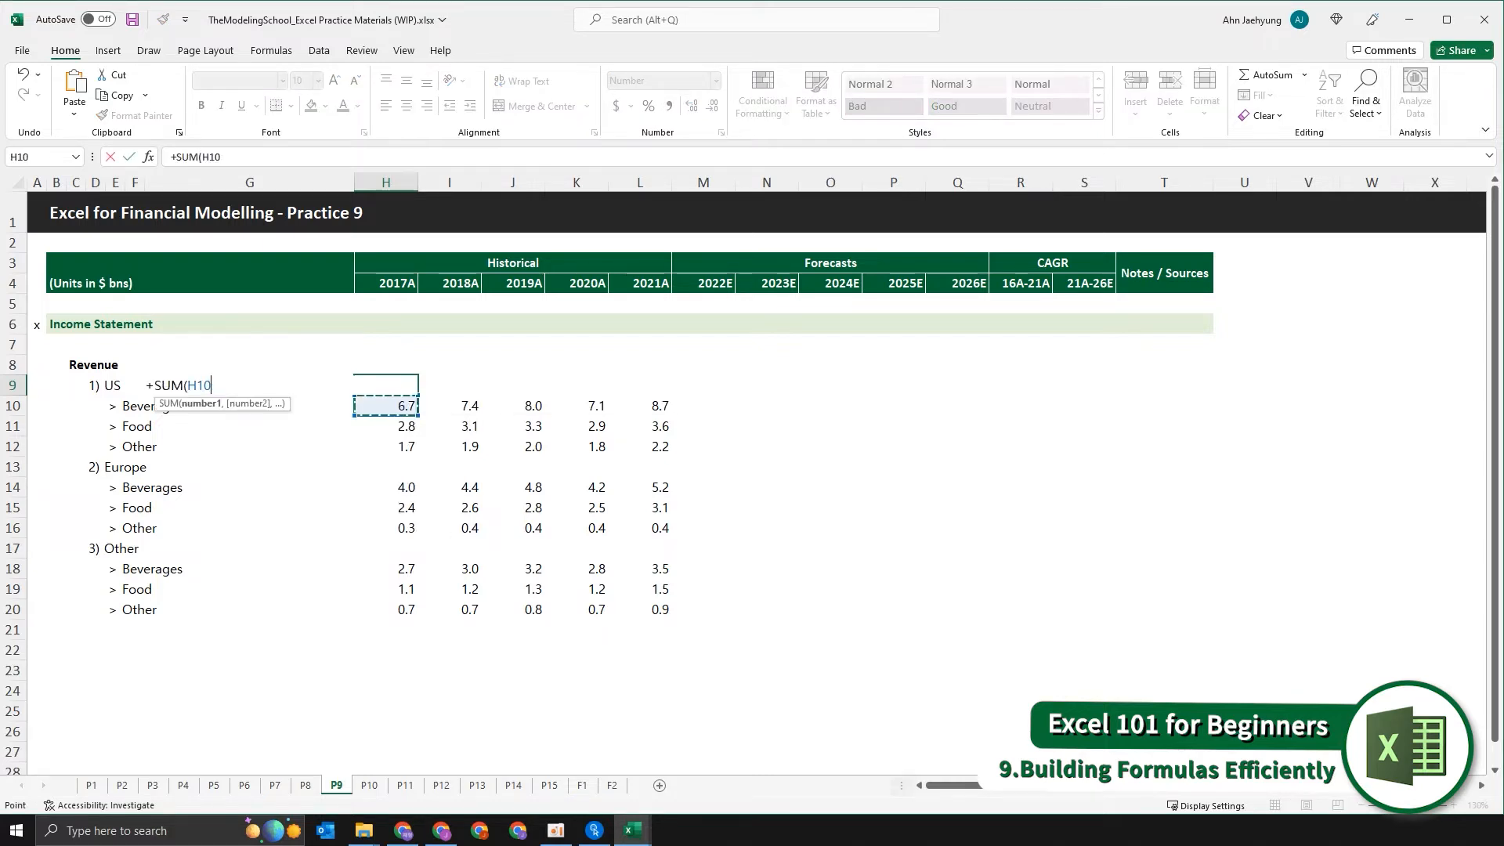
{"action": "key", "text": "shift+Down"}
{"action": "key", "text": "shift+Down"}
{"action": "key", "text": "Return"}
{"action": "key", "text": "Tab"}
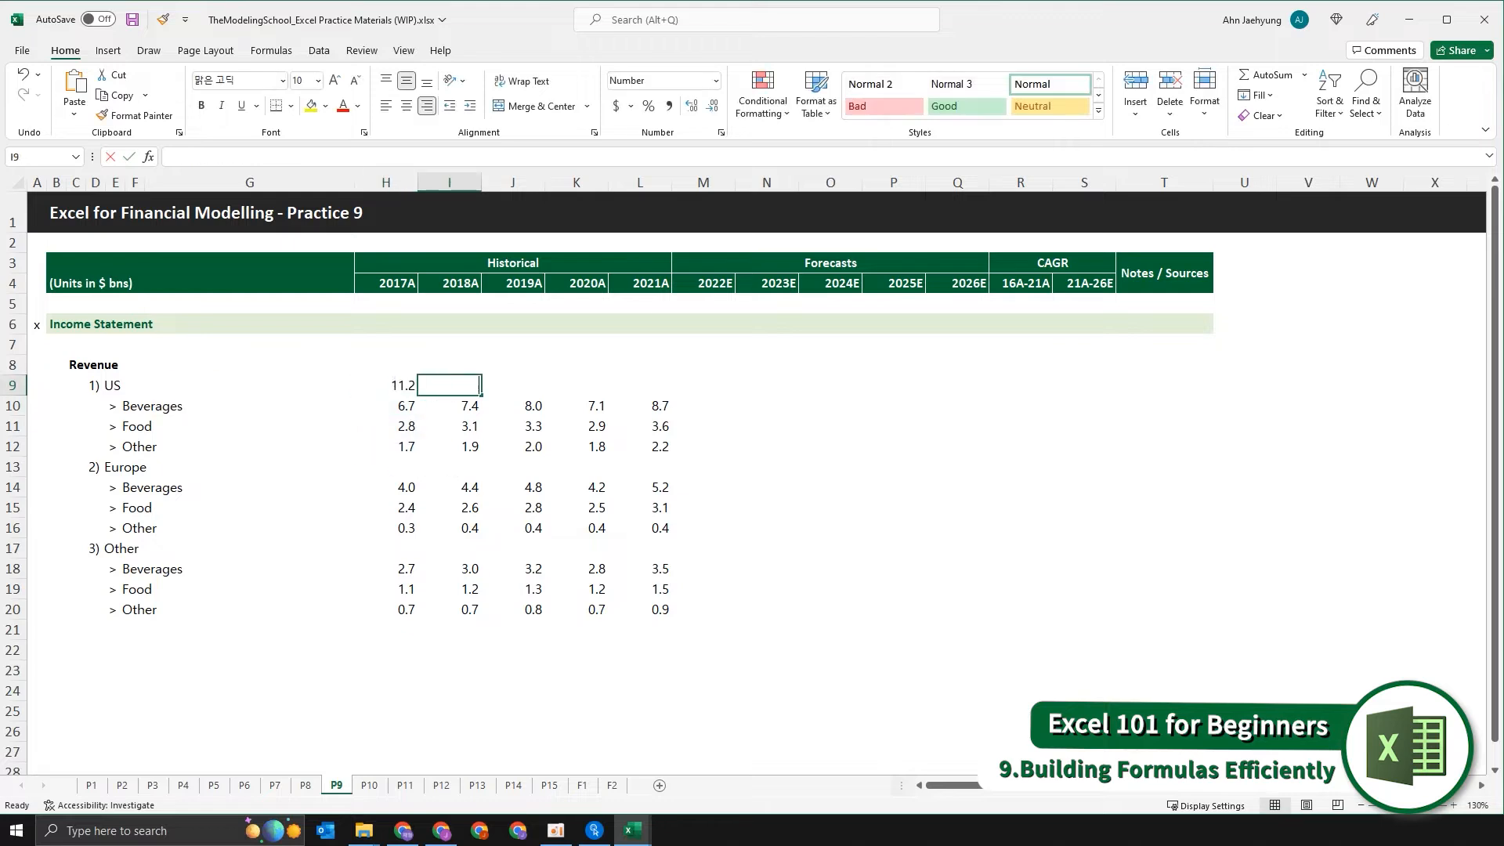
Enter the 2018A US revenue subtotal in I9 as =SUM(I10:I12), starting the formula with an equals sign.
{"action": "type", "text": "=sum"}
{"action": "key", "text": "Tab"}
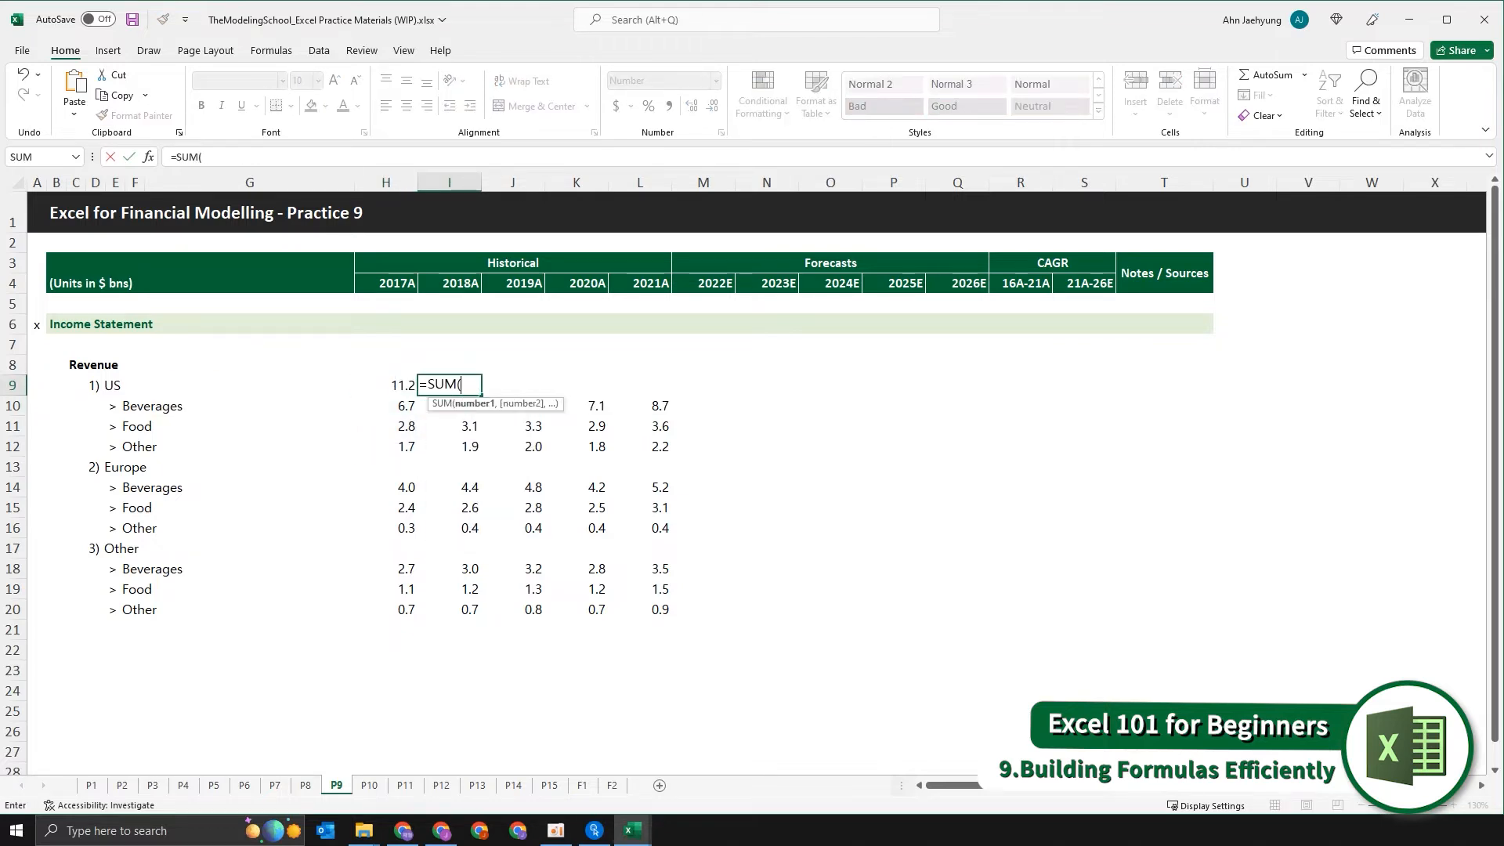
{"action": "key", "text": "Down"}
{"action": "key", "text": "shift+Down"}
{"action": "key", "text": "shift+Down"}
{"action": "key", "text": "Return"}
Compare how the subtotal formulas in H9 and I9 begin, leaving both formulas unedited.
{"action": "key", "text": "Up"}
{"action": "key", "text": "Left"}
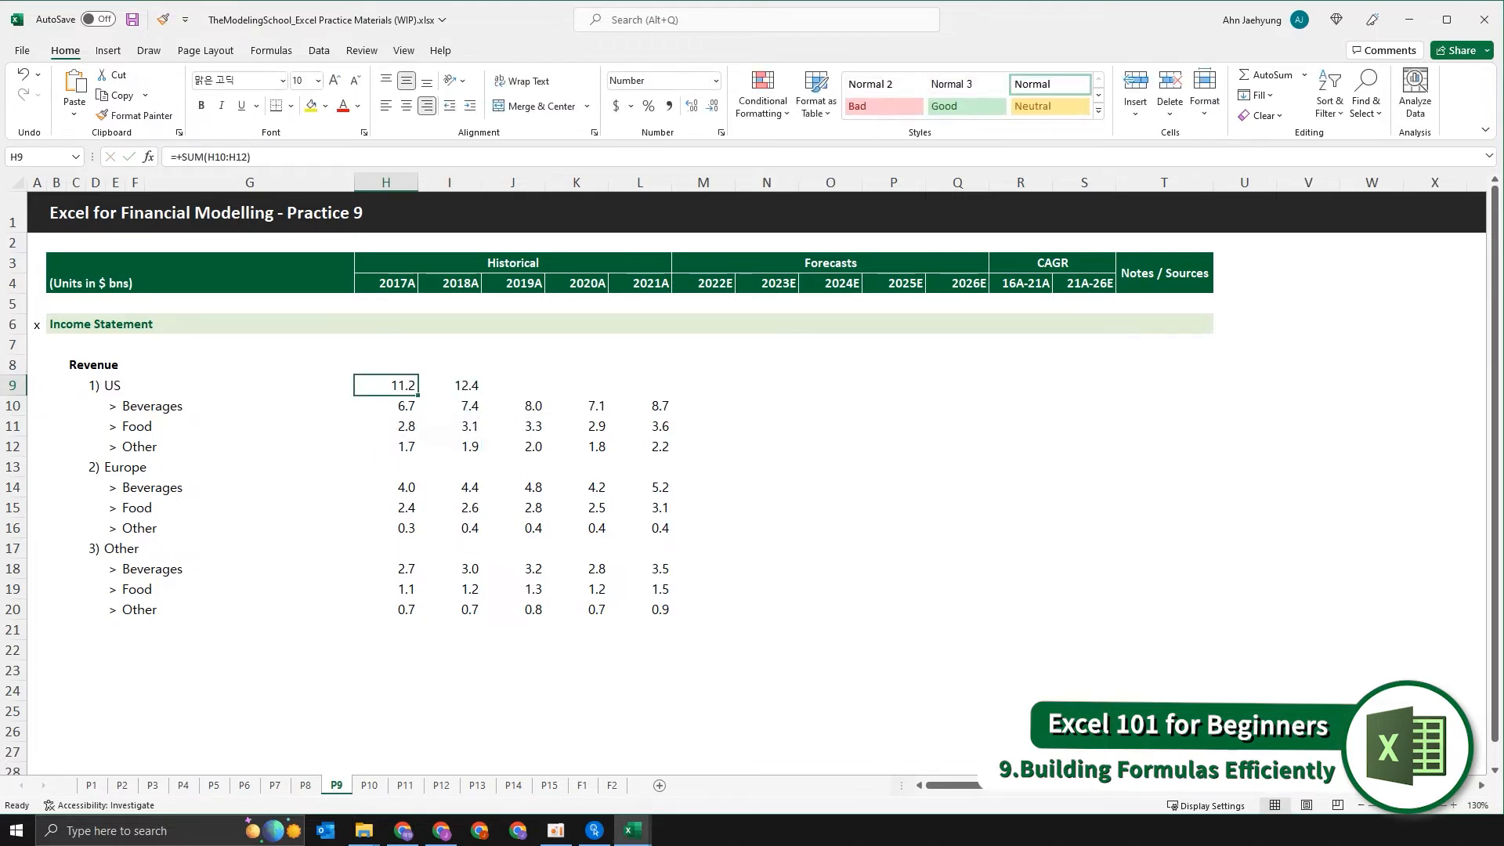
{"action": "left_click", "coordinate": [179, 155]}
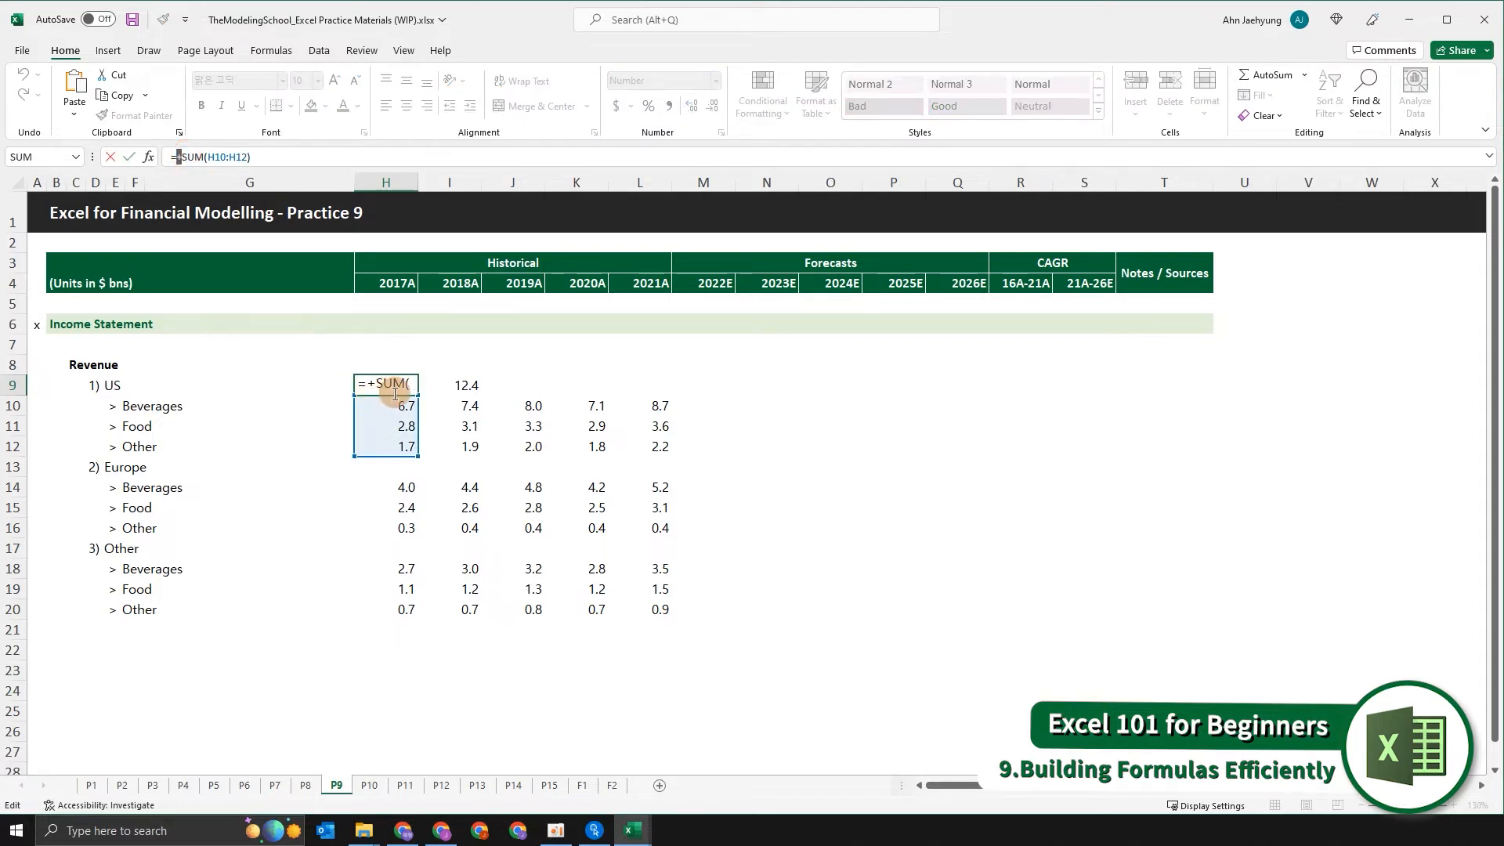
{"action": "key", "text": "Escape"}
{"action": "double_click", "coordinate": [449, 387]}
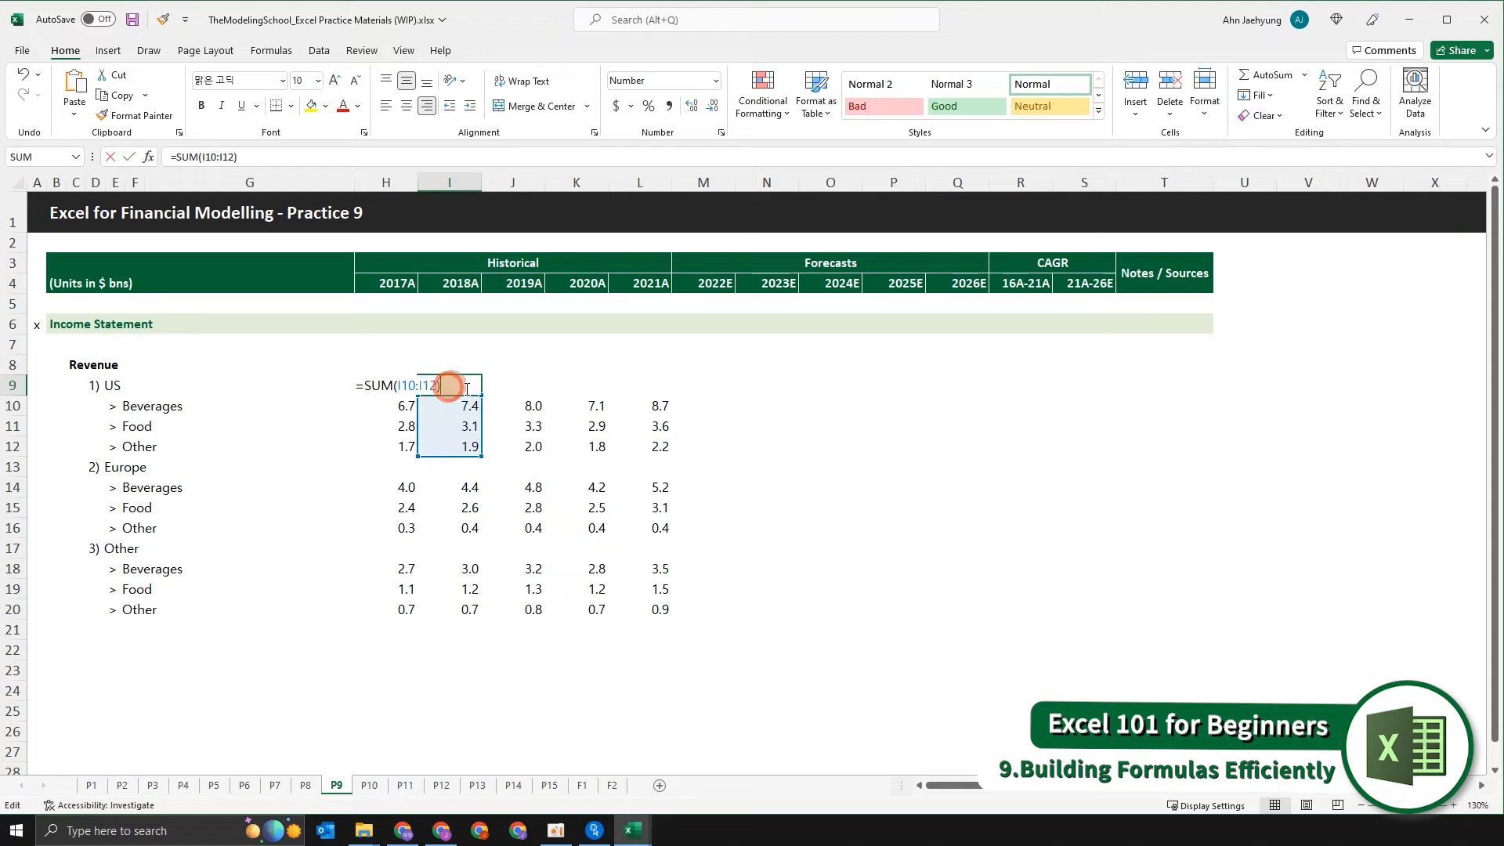
{"action": "left_click", "coordinate": [362, 387]}
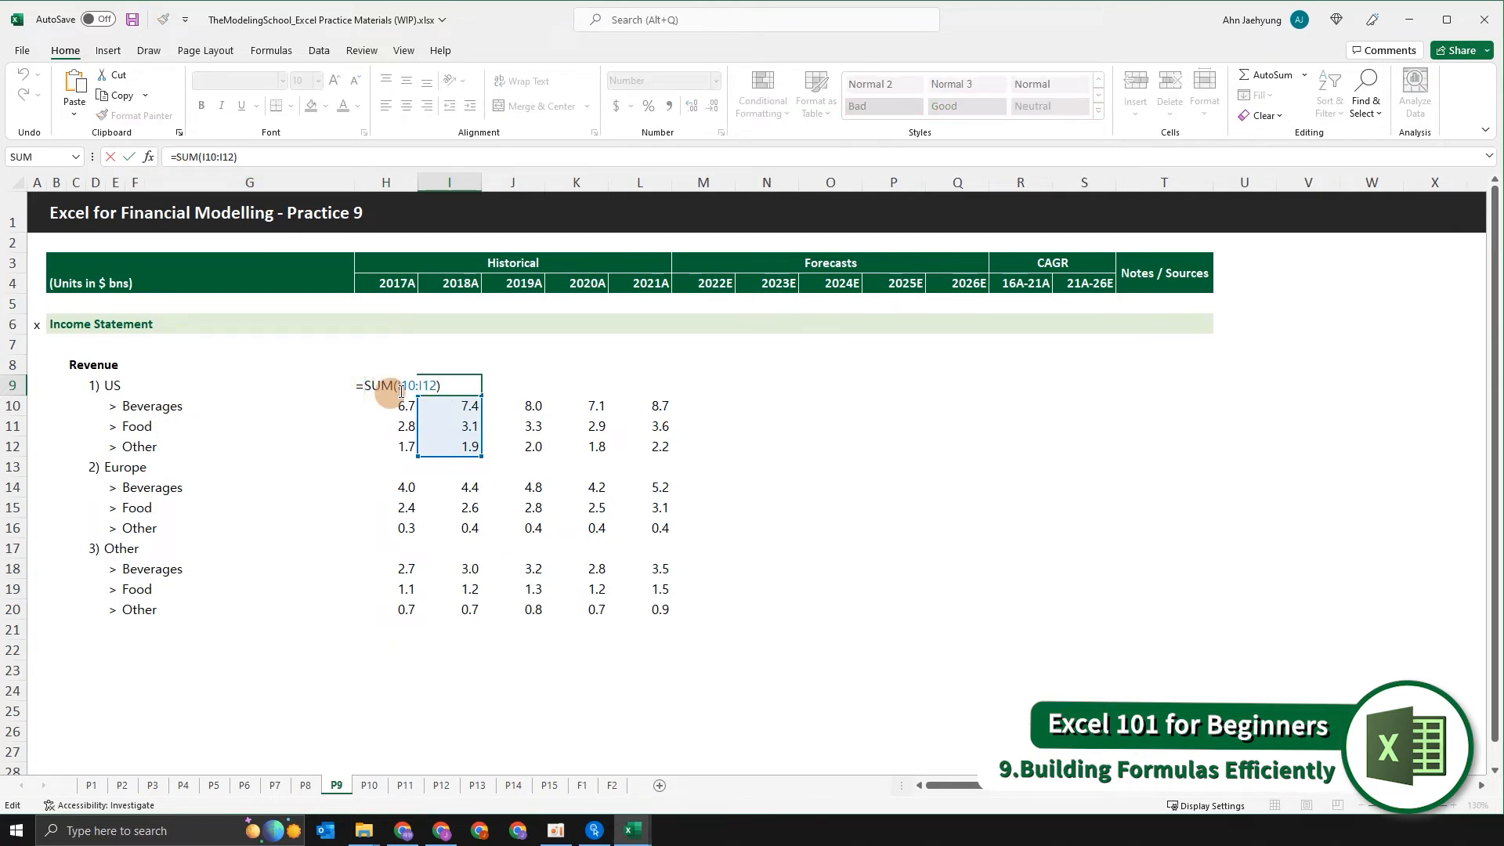
{"action": "key", "text": "Escape"}
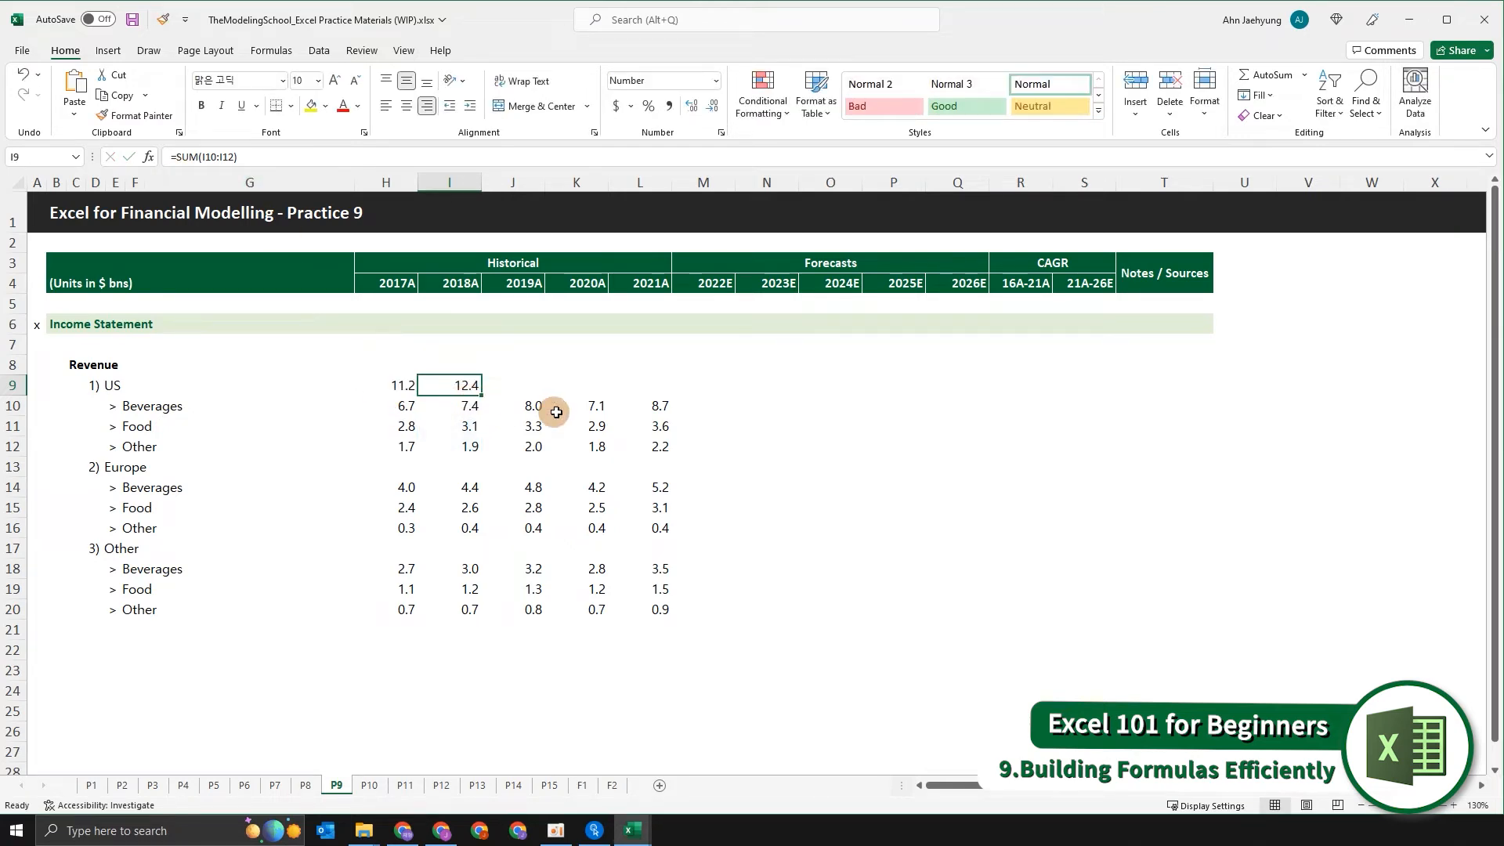
Clear the 2018A US subtotal formula from I9 and return to the 2017A subtotal in H9.
{"action": "key", "text": "Delete"}
{"action": "key", "text": "Left"}
{"action": "key", "text": "shift+Right"}
{"action": "key", "text": "shift+Right"}
{"action": "key", "text": "shift+Right"}
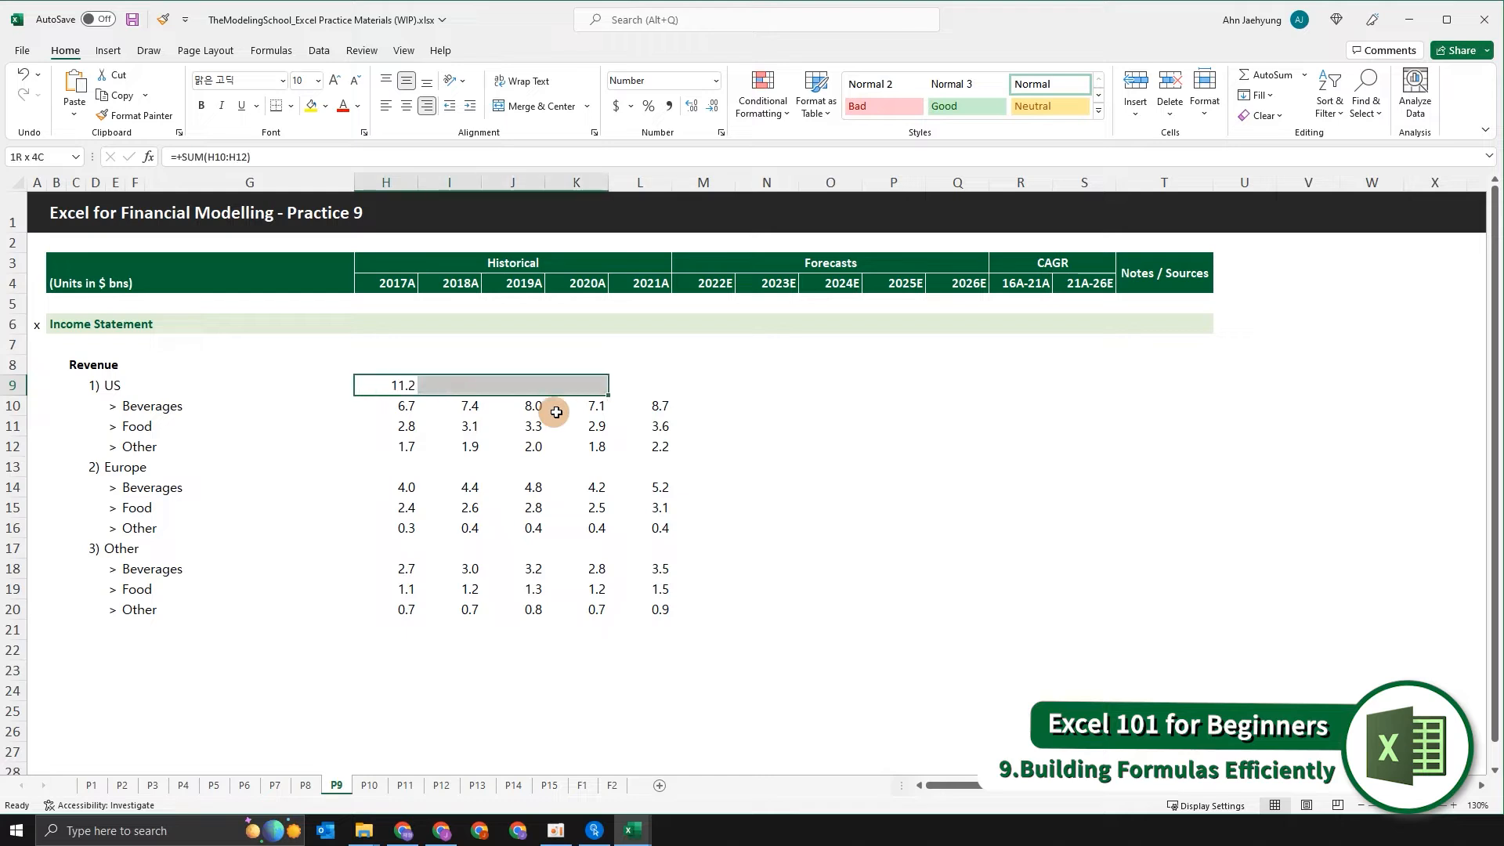
{"action": "key", "text": "Right"}
{"action": "key", "text": "Left"}
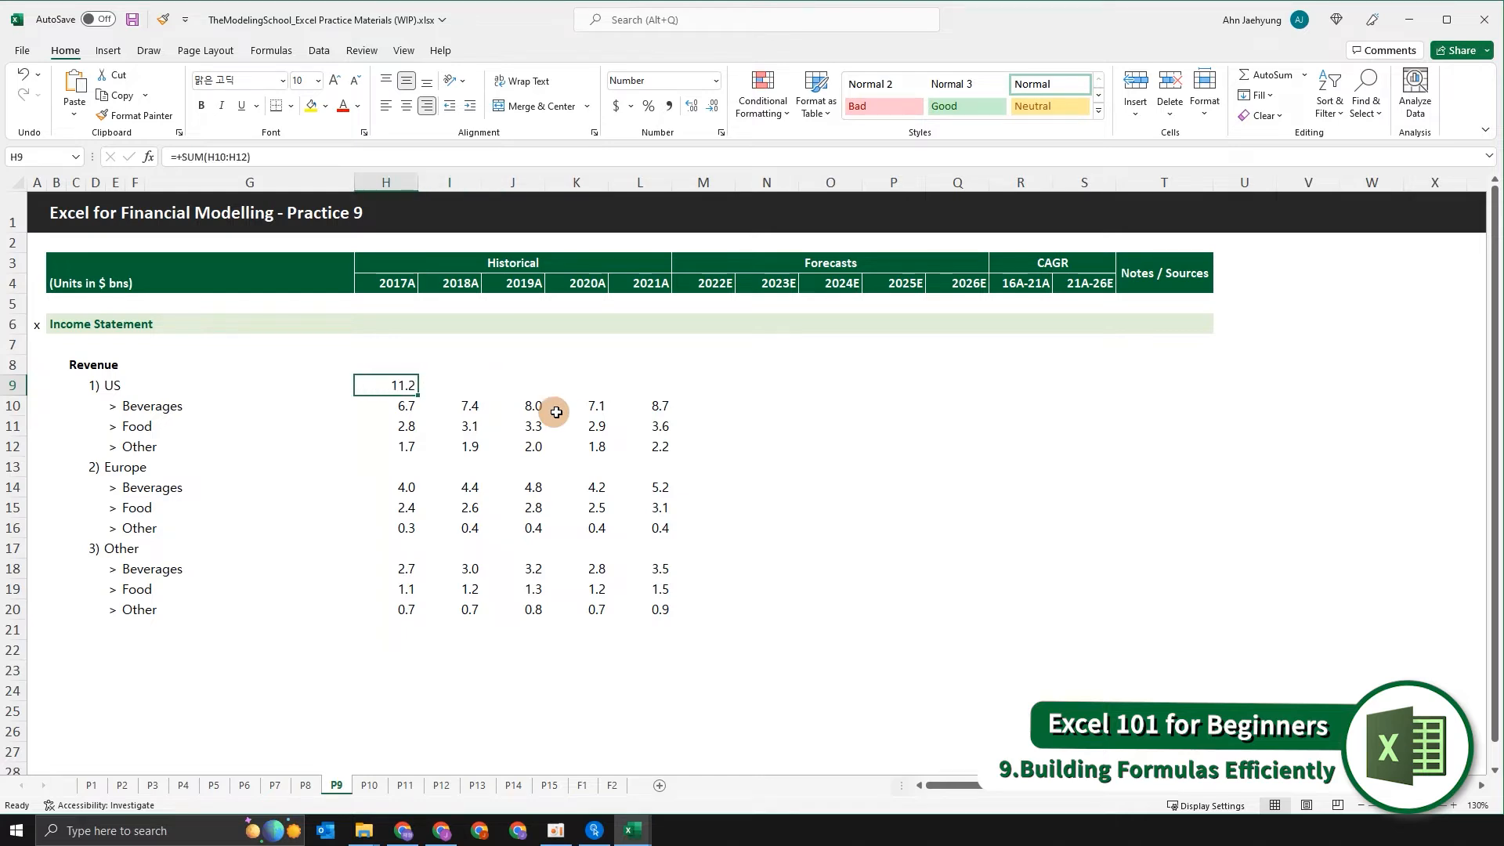
Fill the 2017A US revenue subtotal formula from H9 across the remaining historical years through L9.
{"action": "key", "text": "shift+Right"}
{"action": "key", "text": "shift+Right"}
{"action": "key", "text": "shift+Right"}
{"action": "key", "text": "shift+Right"}
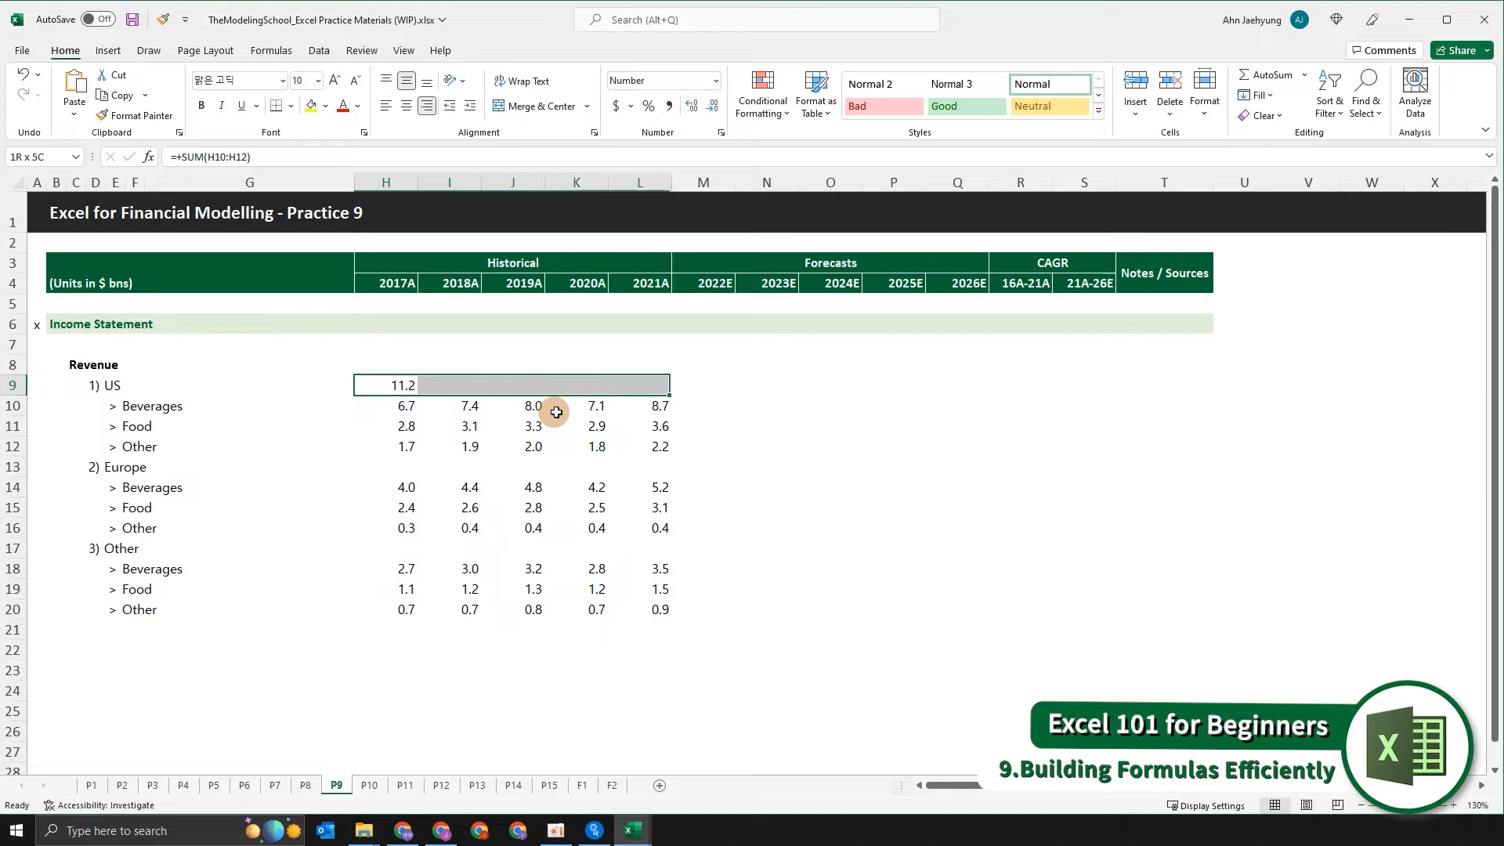
{"action": "key", "text": "ctrl+r"}
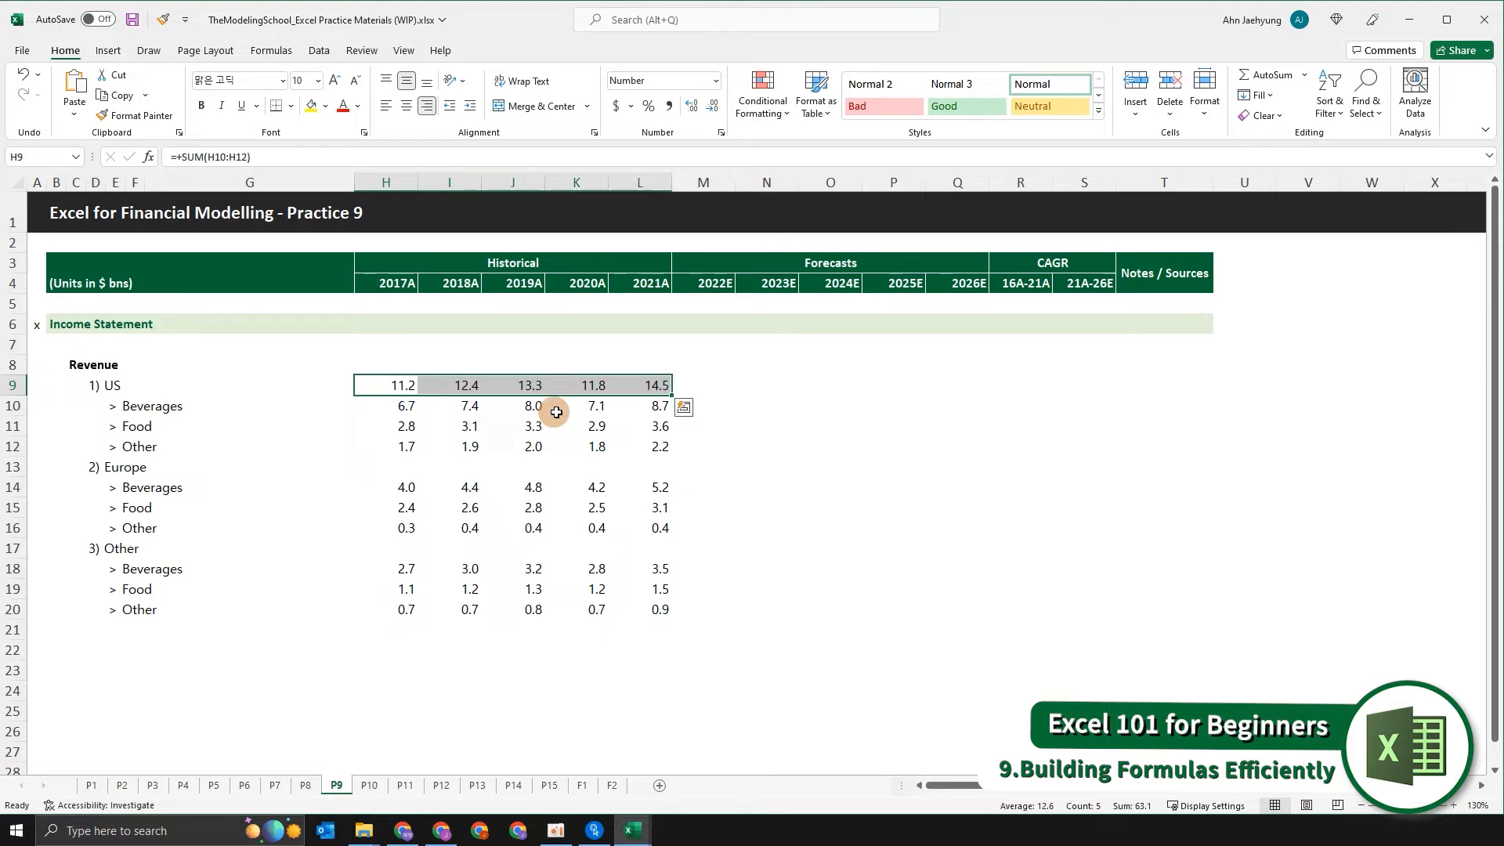
{"action": "key", "text": "Down"}
{"action": "key", "text": "Down"}
{"action": "key", "text": "Down"}
{"action": "key", "text": "Down"}
{"action": "key", "text": "Down"}
{"action": "key", "text": "Down"}
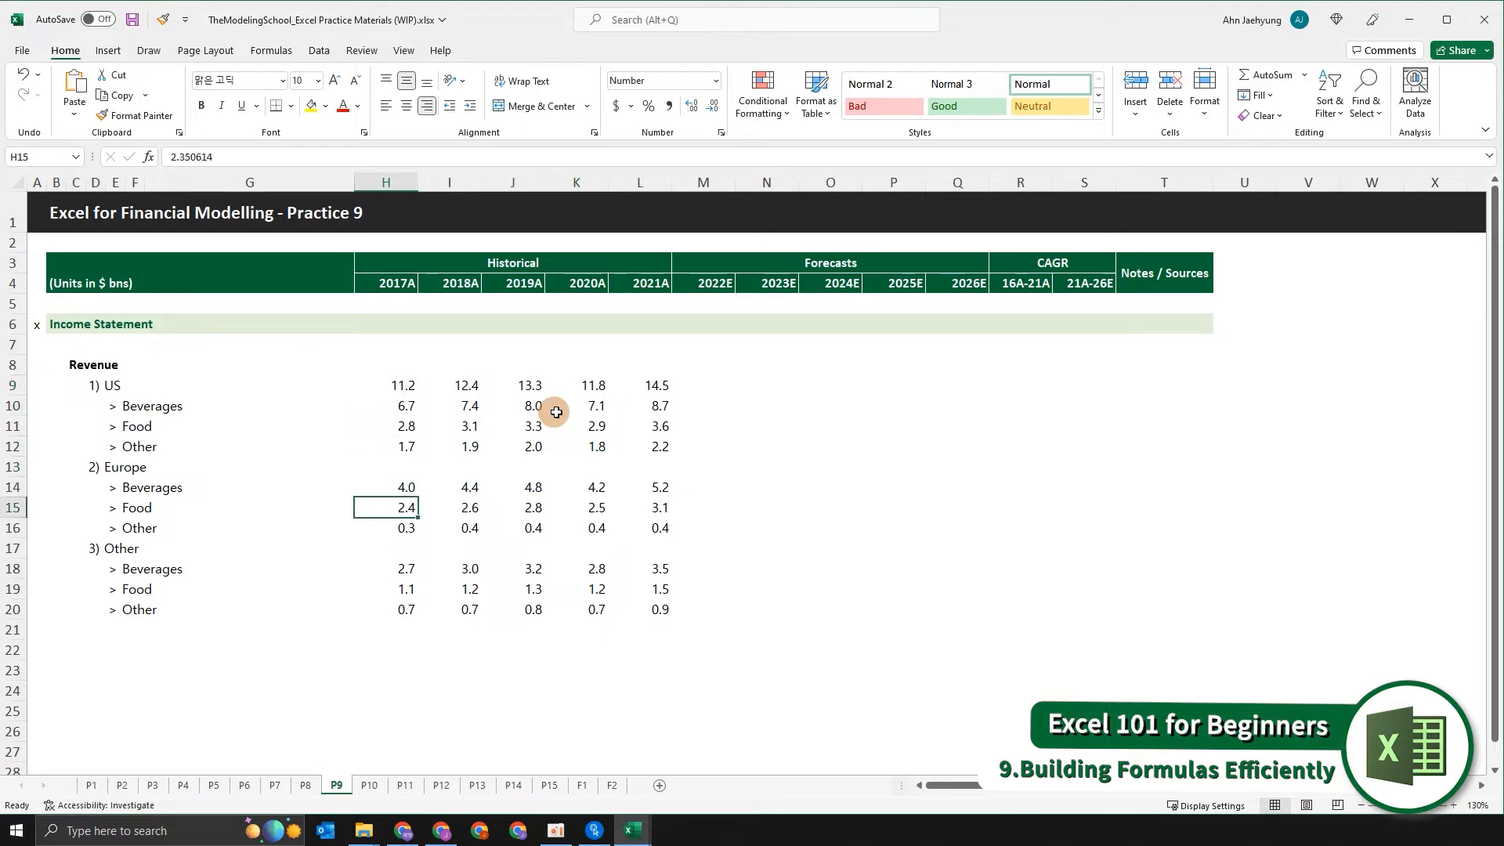
{"action": "key", "text": "Up"}
{"action": "key", "text": "Up"}
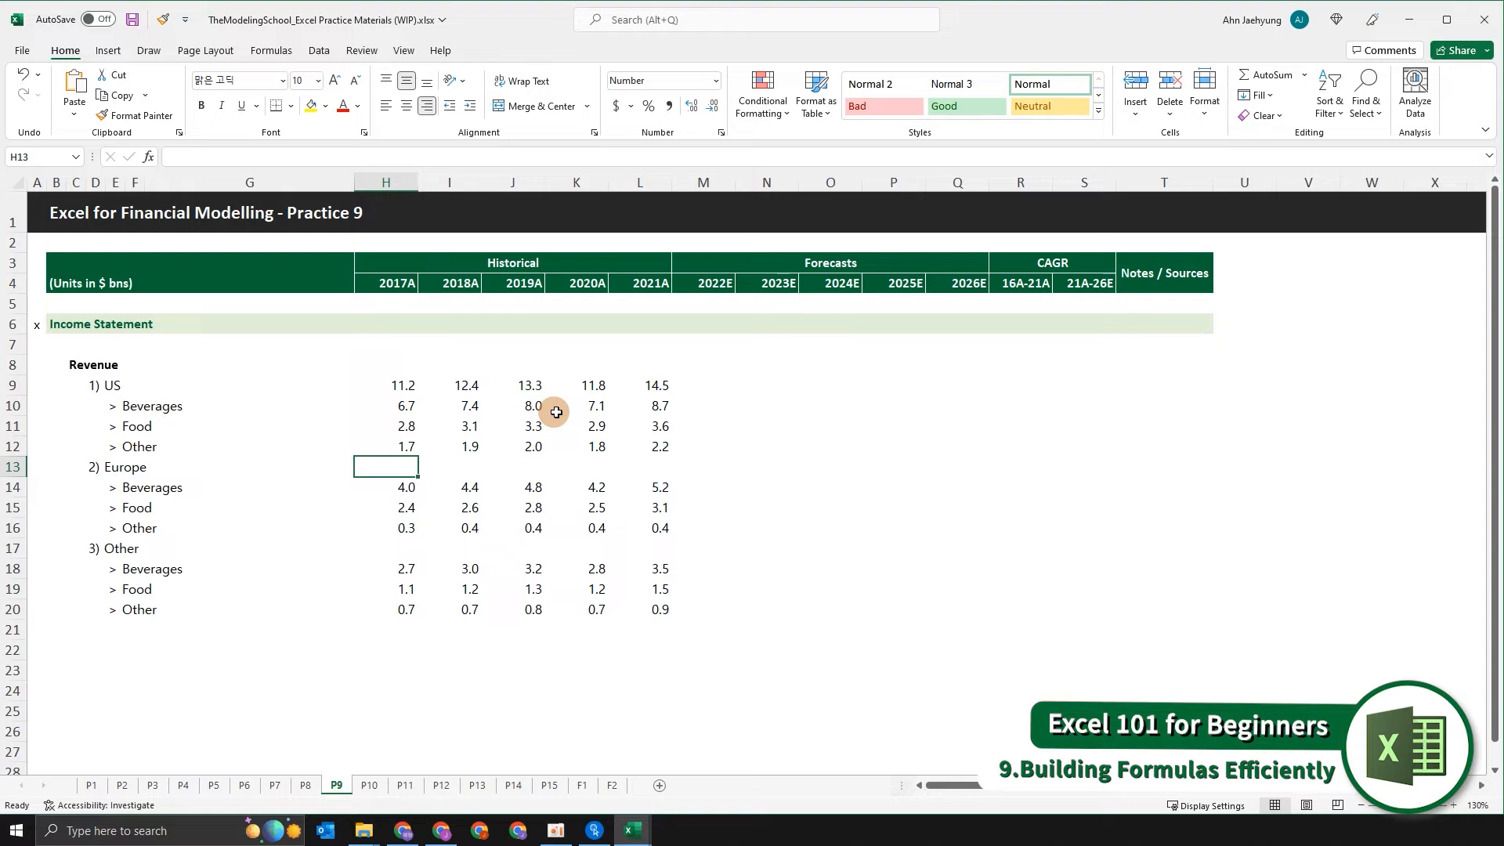
{"action": "type", "text": "+s"}
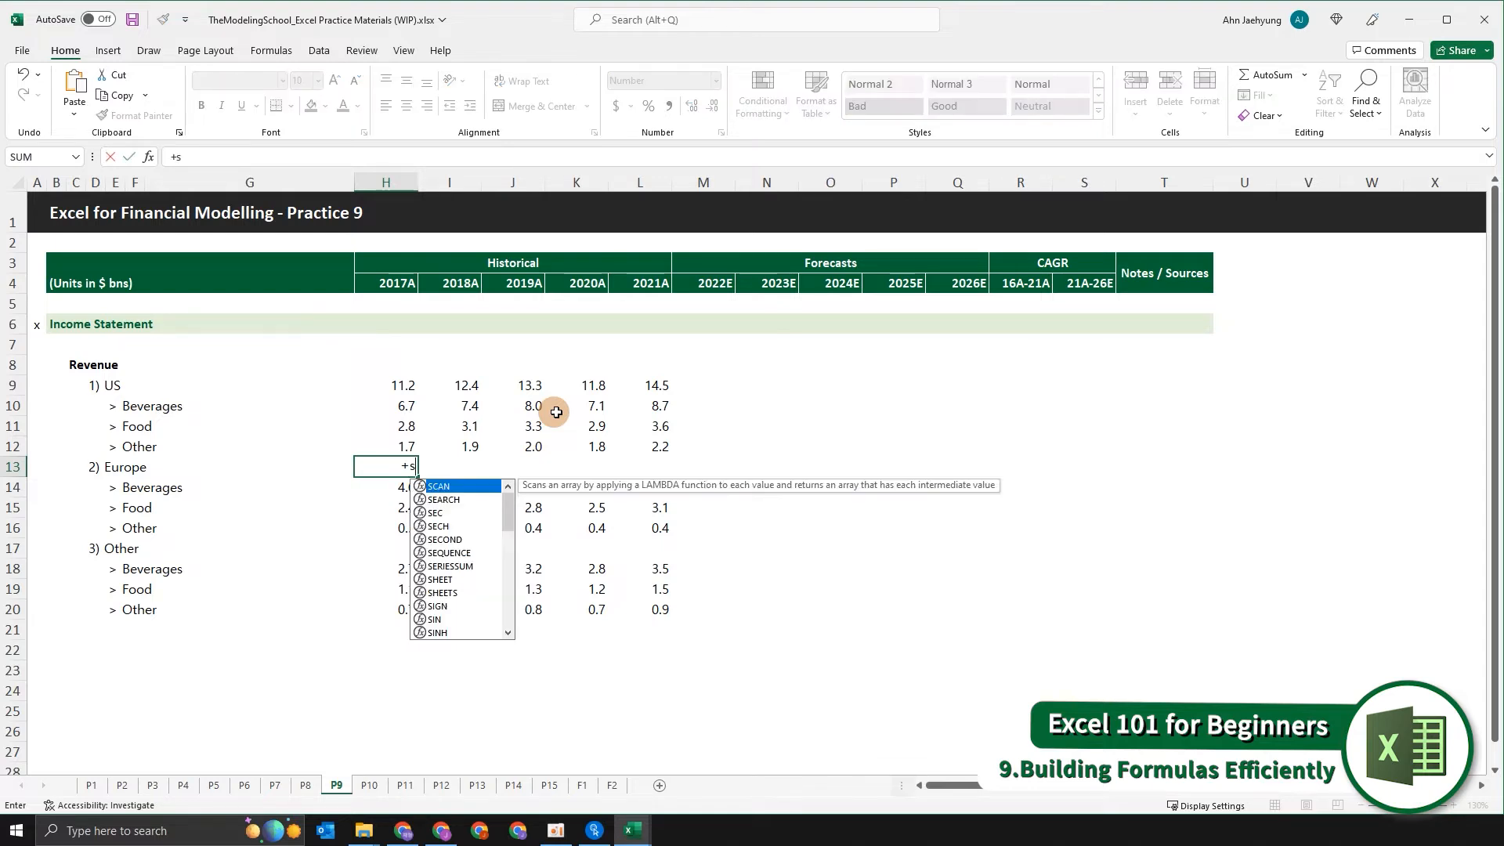
{"action": "type", "text": "um"}
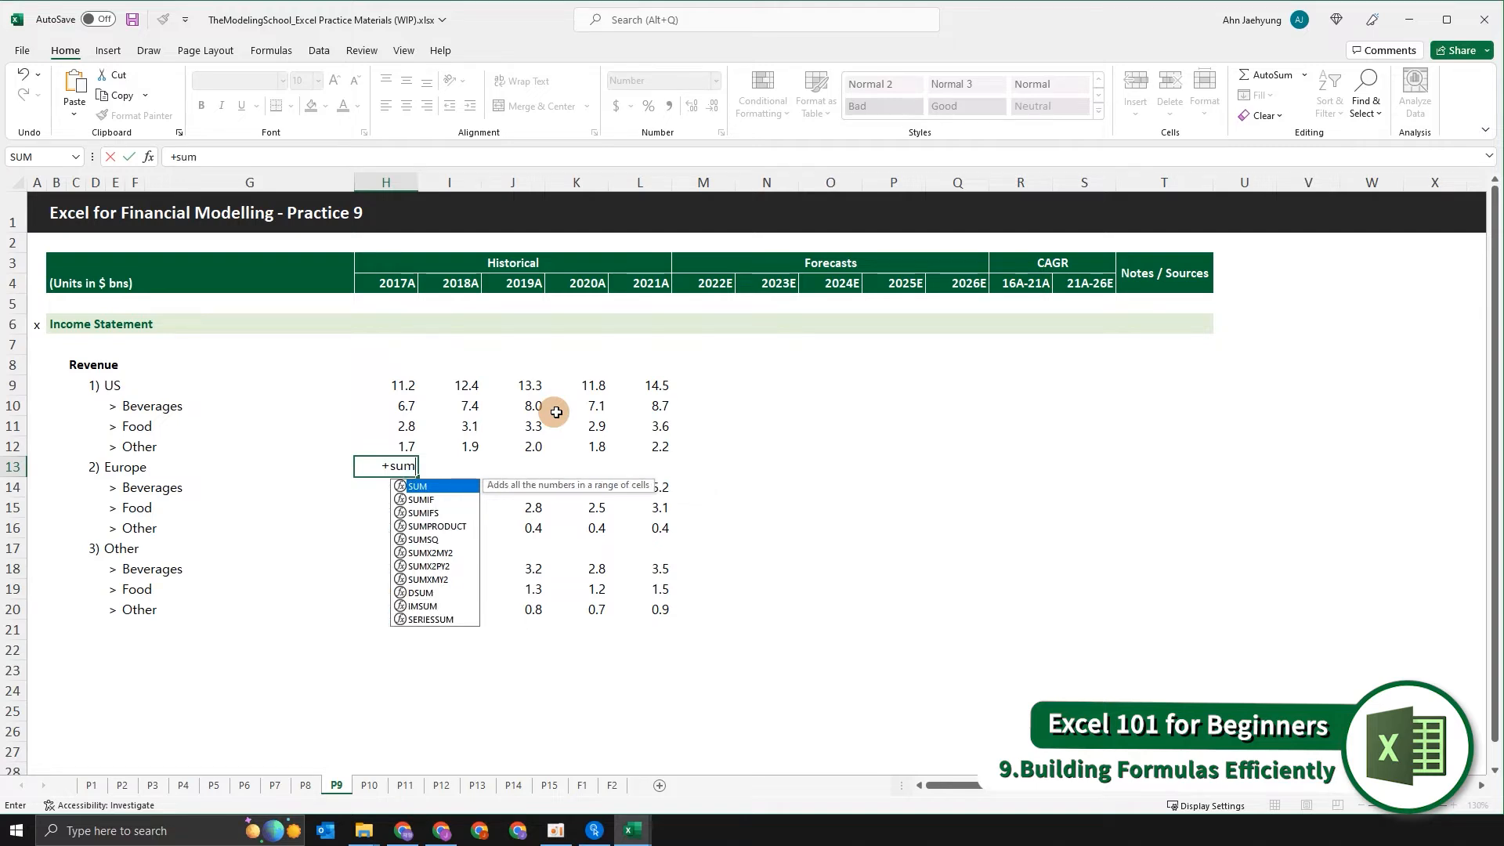
{"action": "key", "text": "Tab"}
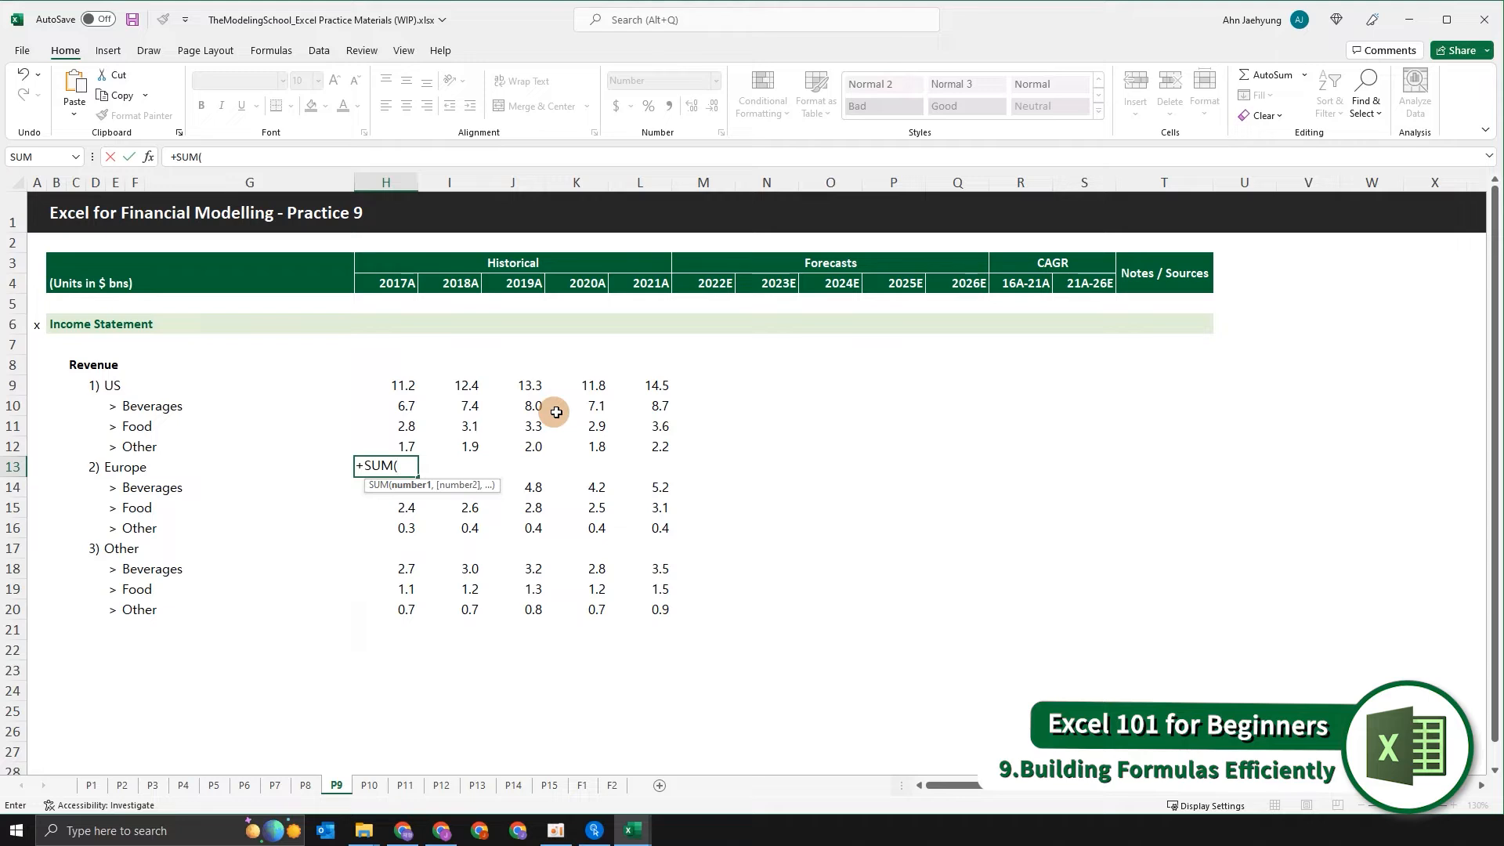
{"action": "key", "text": "Escape"}
{"action": "type", "text": "+sum"}
{"action": "key", "text": "Tab"}
{"action": "key", "text": "BackSpace"}
{"action": "key", "text": "BackSpace"}
{"action": "key", "text": "Escape"}
Enter the 2017A Europe revenue subtotal in H13 as +SUM(H14:H16), leaving off the closing parenthesis.
{"action": "type", "text": "+sum"}
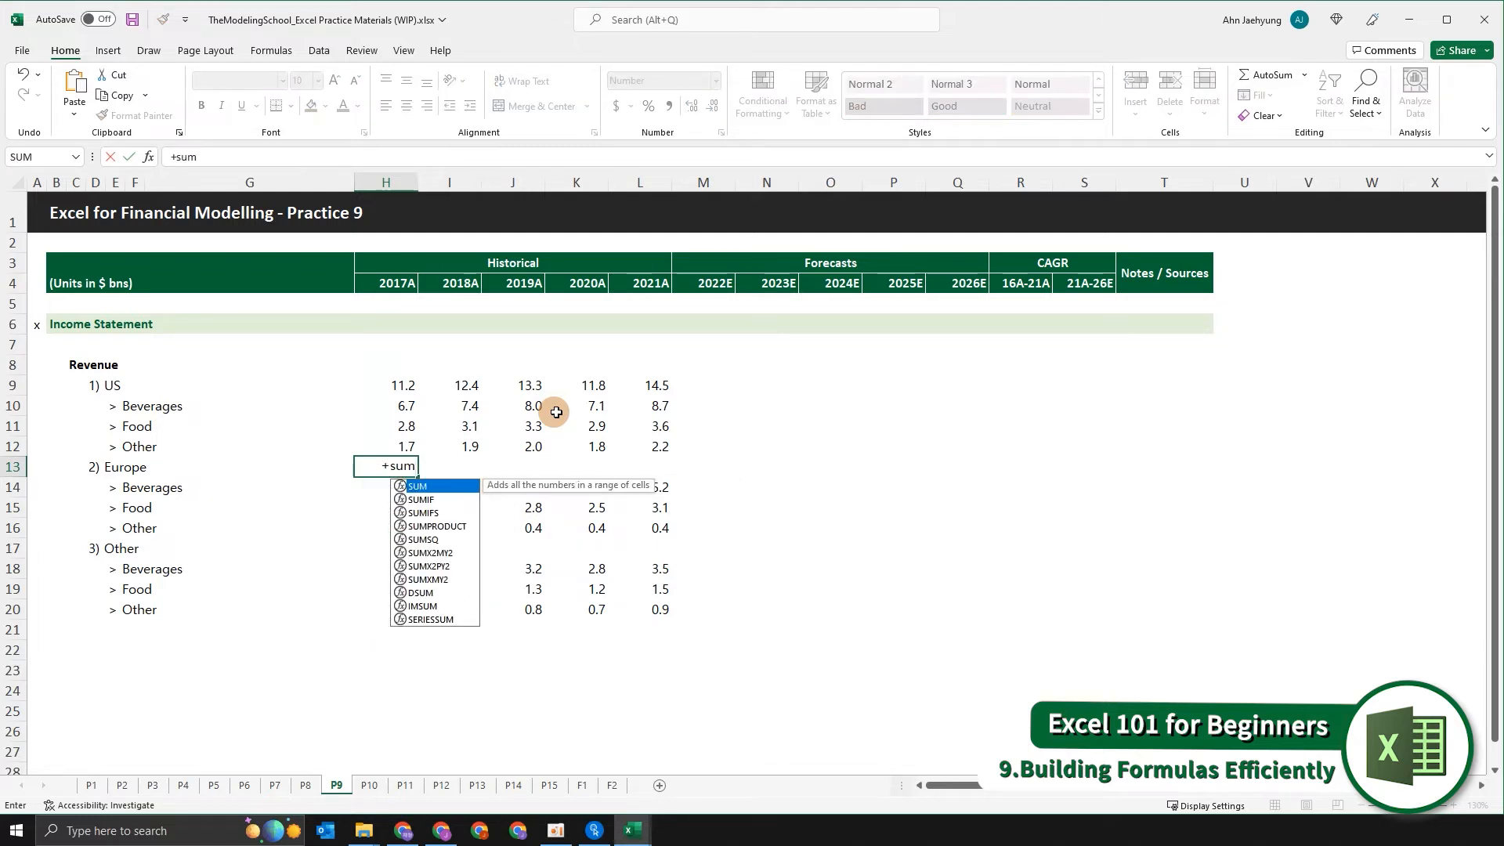
{"action": "key", "text": "Tab"}
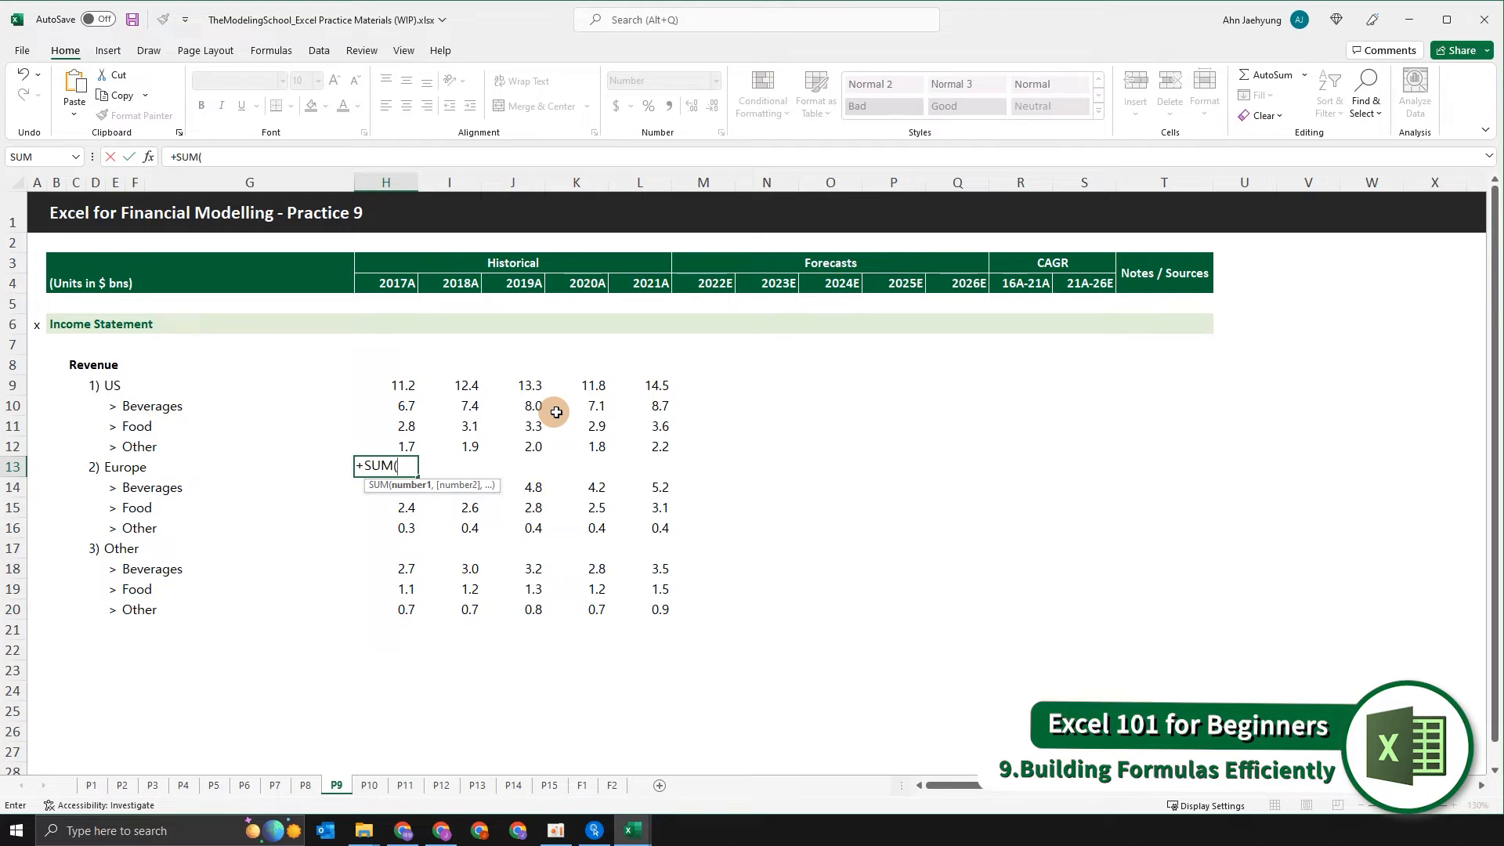
{"action": "key", "text": "Down"}
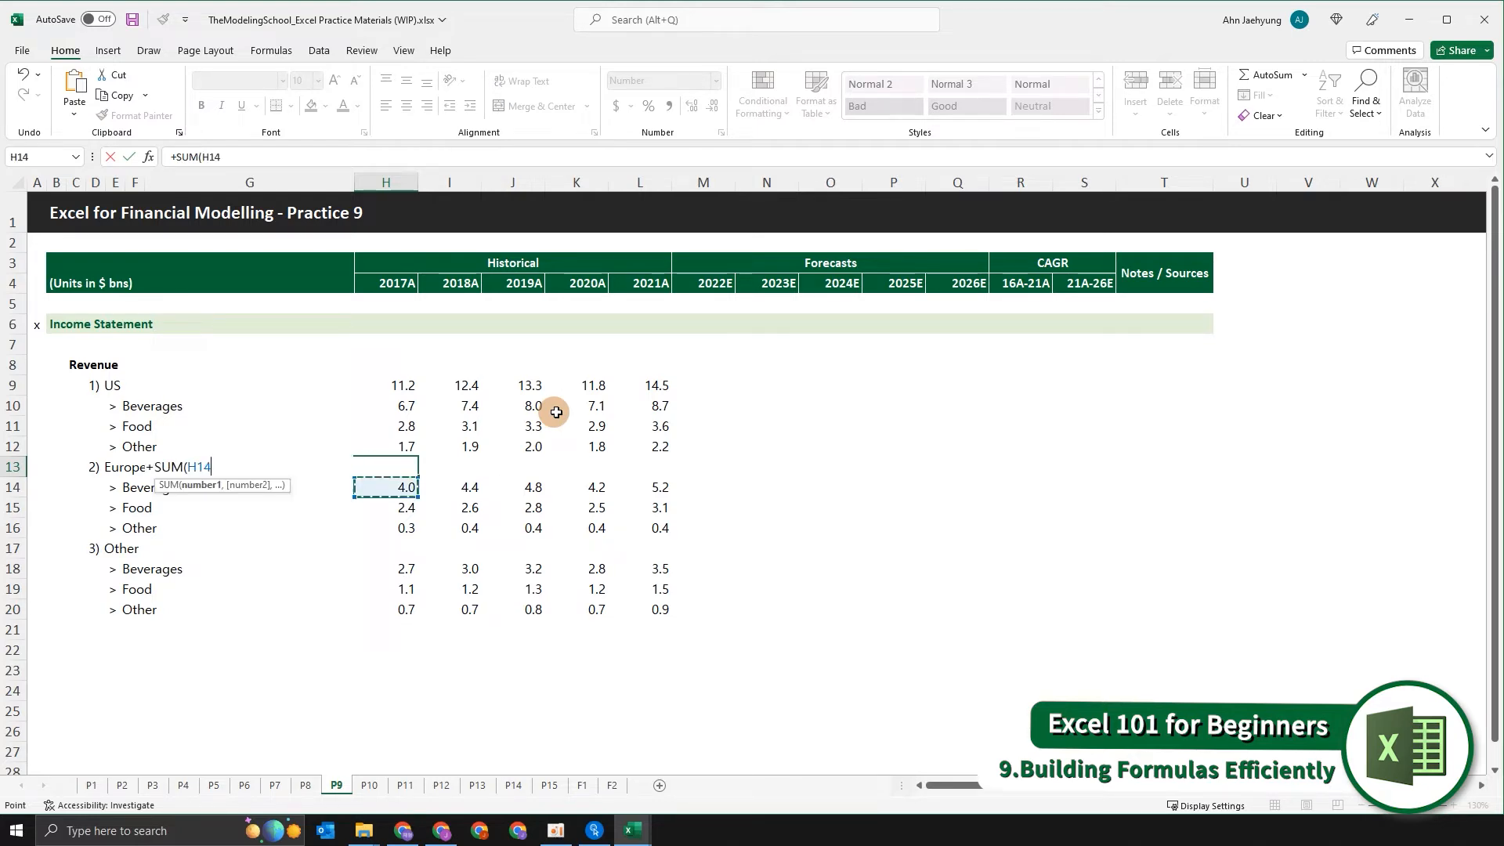
{"action": "key", "text": "Down"}
{"action": "key", "text": "Down"}
{"action": "key", "text": "Up"}
{"action": "key", "text": "Up"}
{"action": "key", "text": "shift+Down"}
{"action": "key", "text": "shift+Down"}
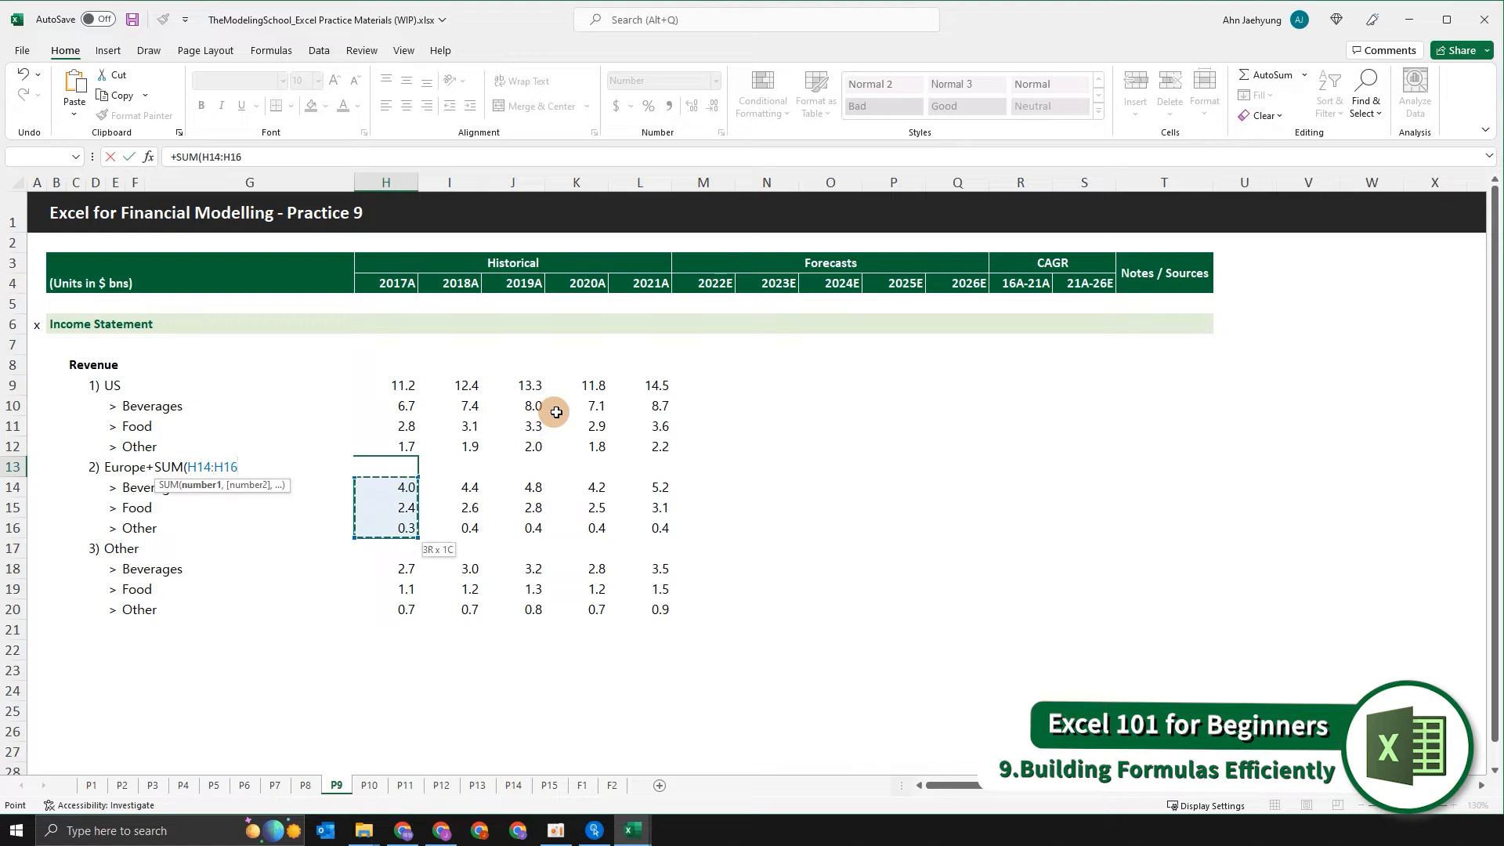
{"action": "key", "text": "Return"}
{"action": "key", "text": "Up"}
Enter =AVERAGE(J14:J16) in the 2019A Europe cell J13, completing the function name from the suggestions.
{"action": "key", "text": "Right"}
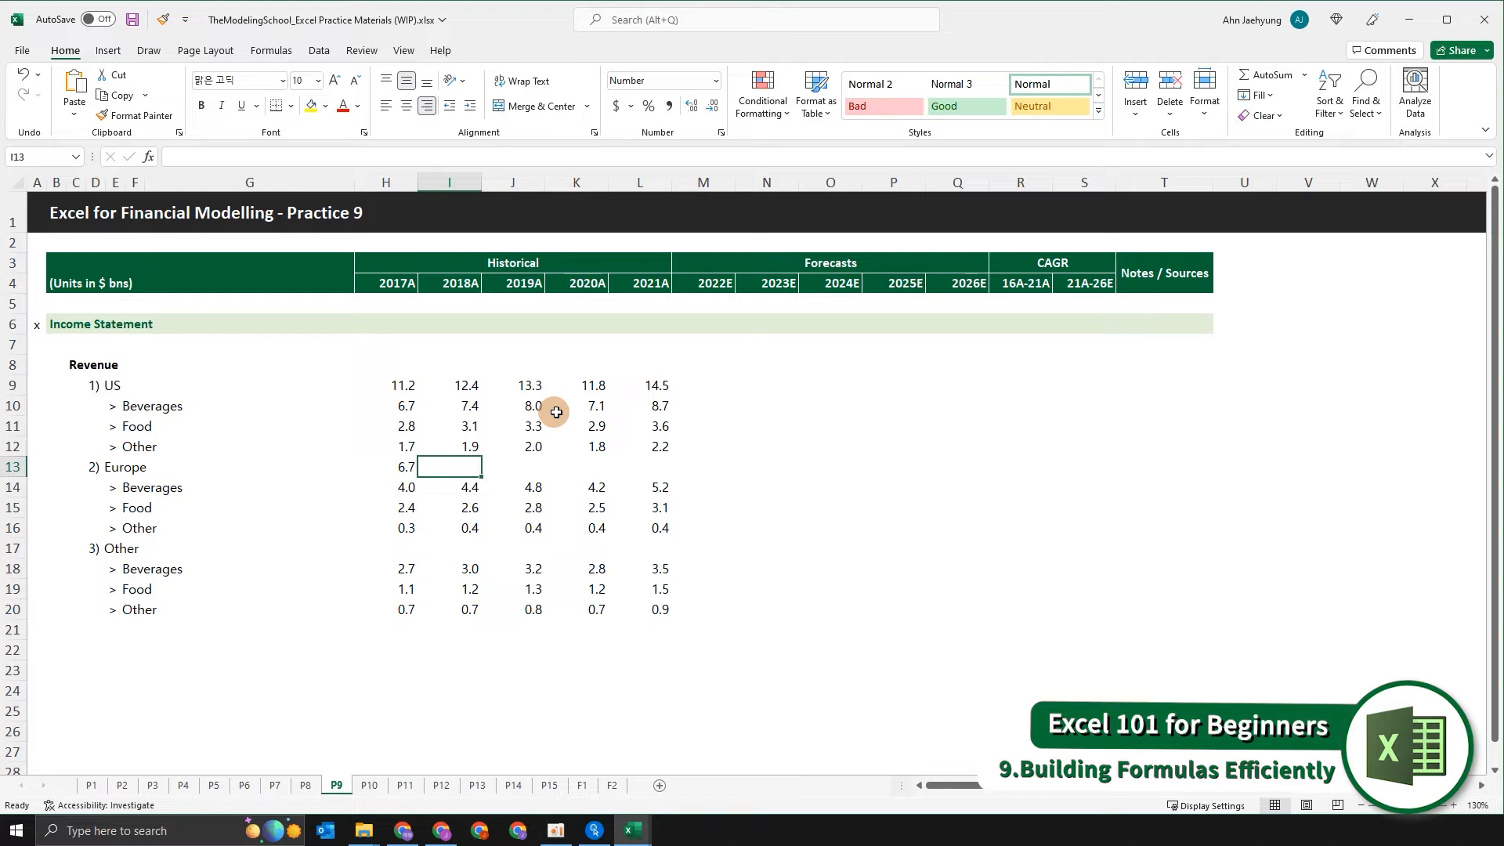
{"action": "key", "text": "Right"}
{"action": "type", "text": "=aver"}
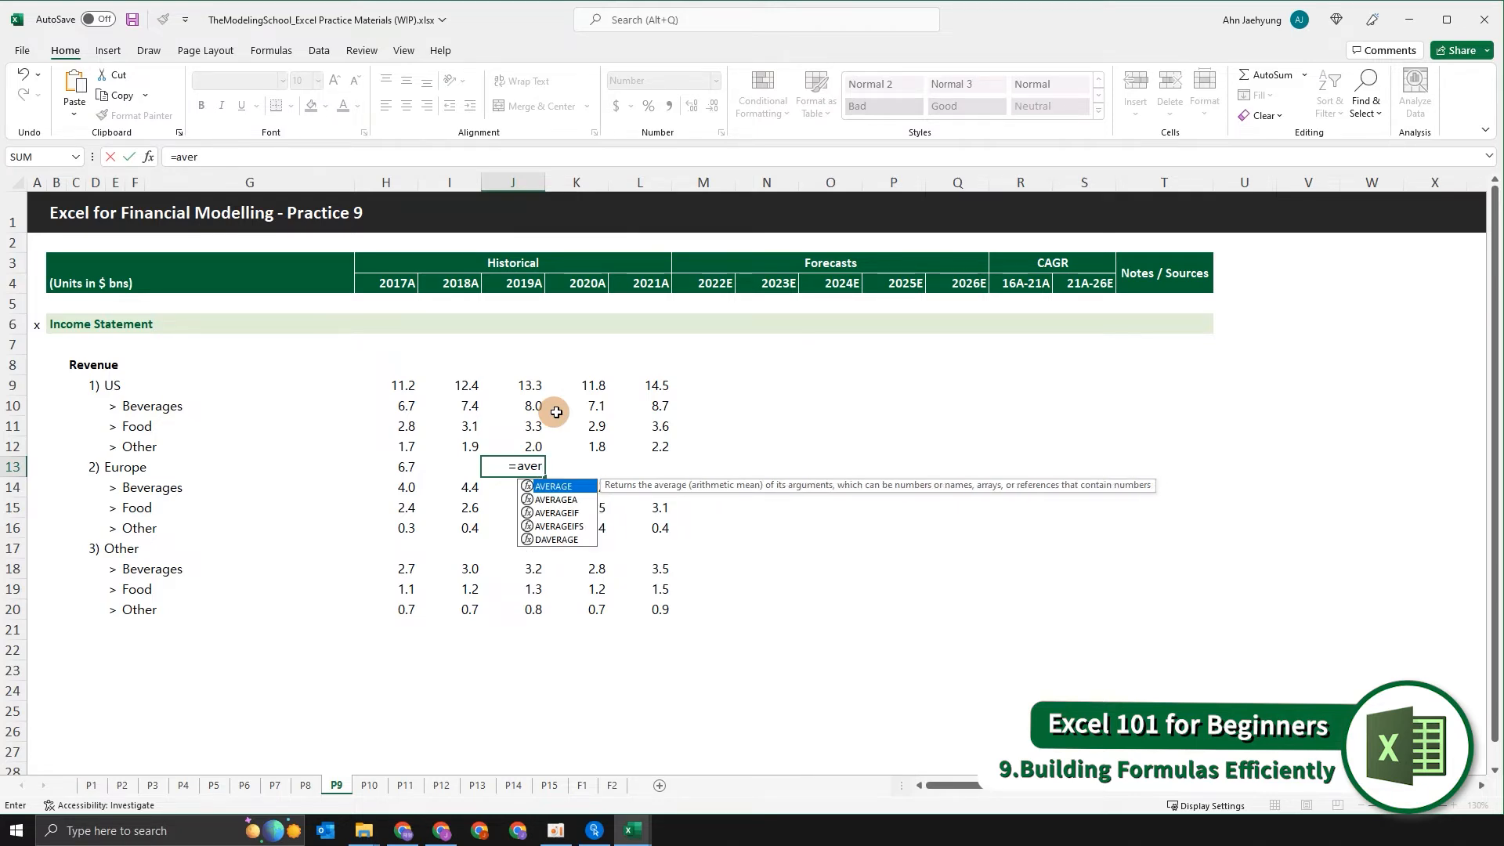
{"action": "key", "text": "Tab"}
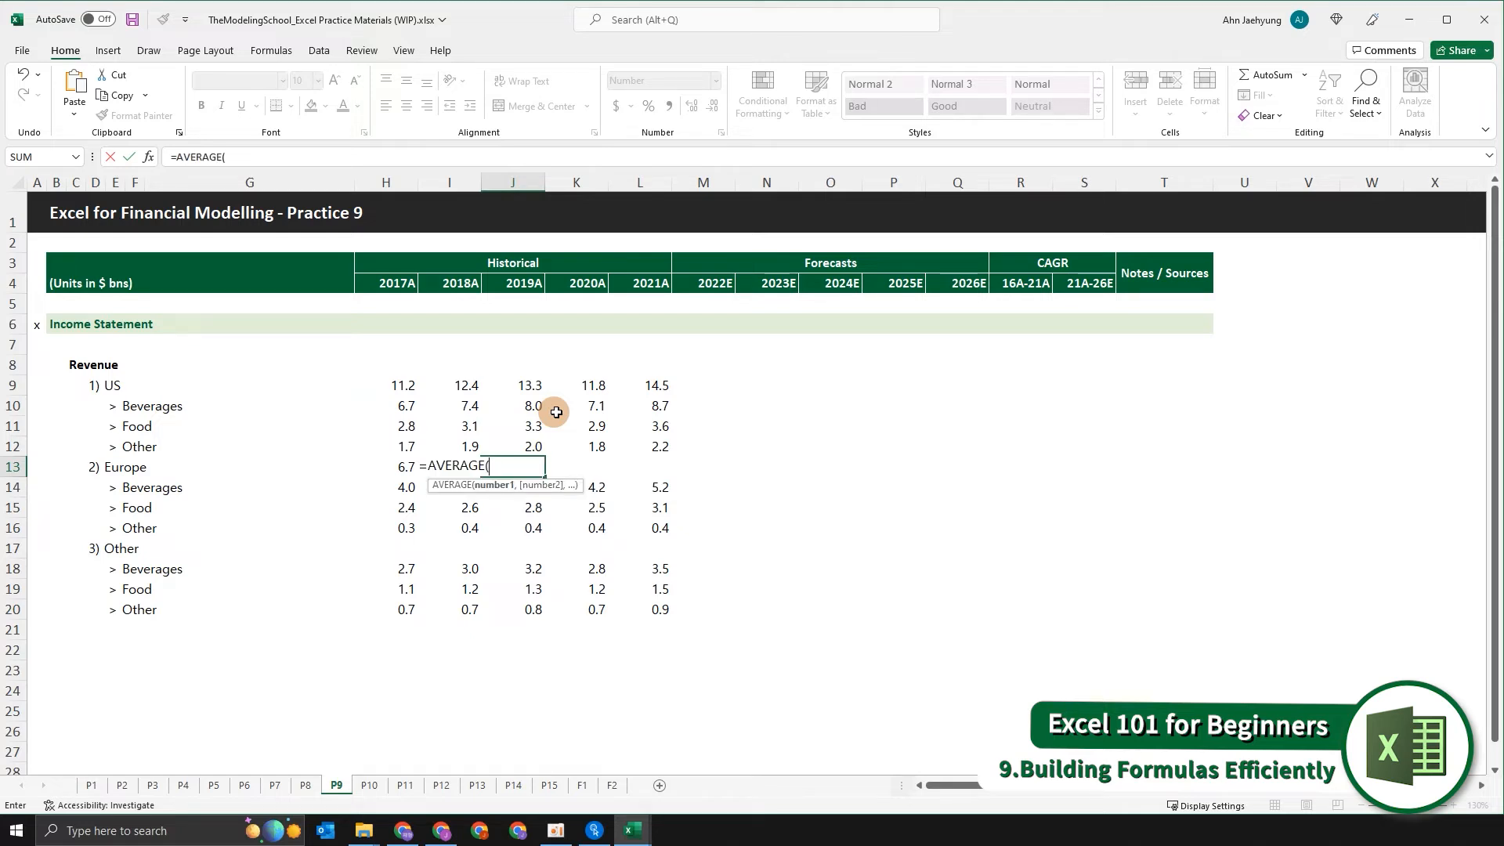
{"action": "key", "text": "Down"}
{"action": "key", "text": "shift+Down"}
{"action": "key", "text": "shift+Down"}
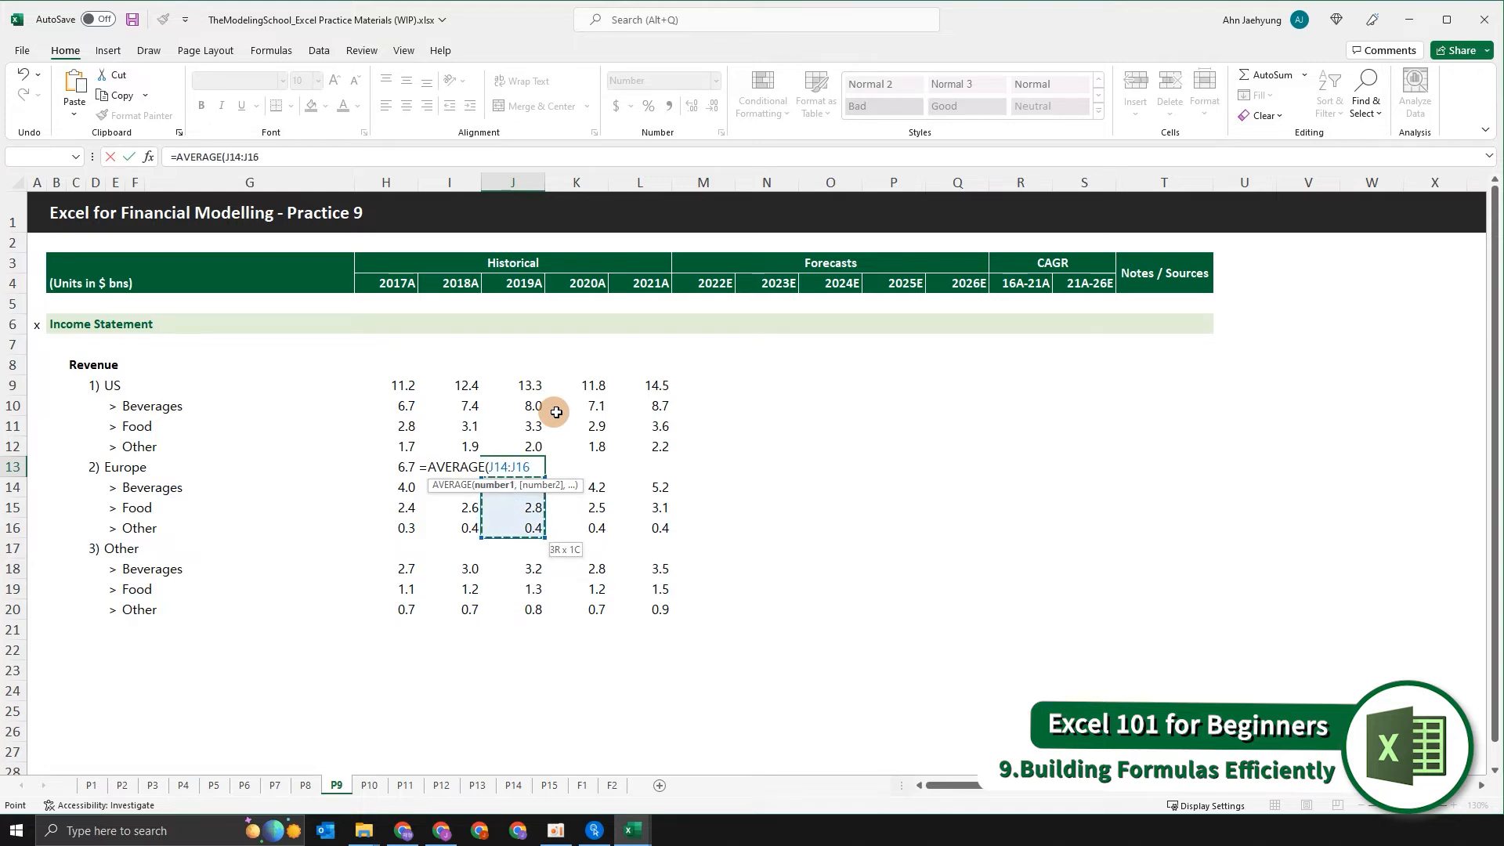
{"action": "key", "text": "Return"}
Clear the trial formulas from the Europe row in H13:J13 and return to H13.
{"action": "key", "text": "Up"}
{"action": "key", "text": "shift+Left"}
{"action": "key", "text": "shift+Left"}
{"action": "key", "text": "shift+Left"}
{"action": "key", "text": "shift+Right"}
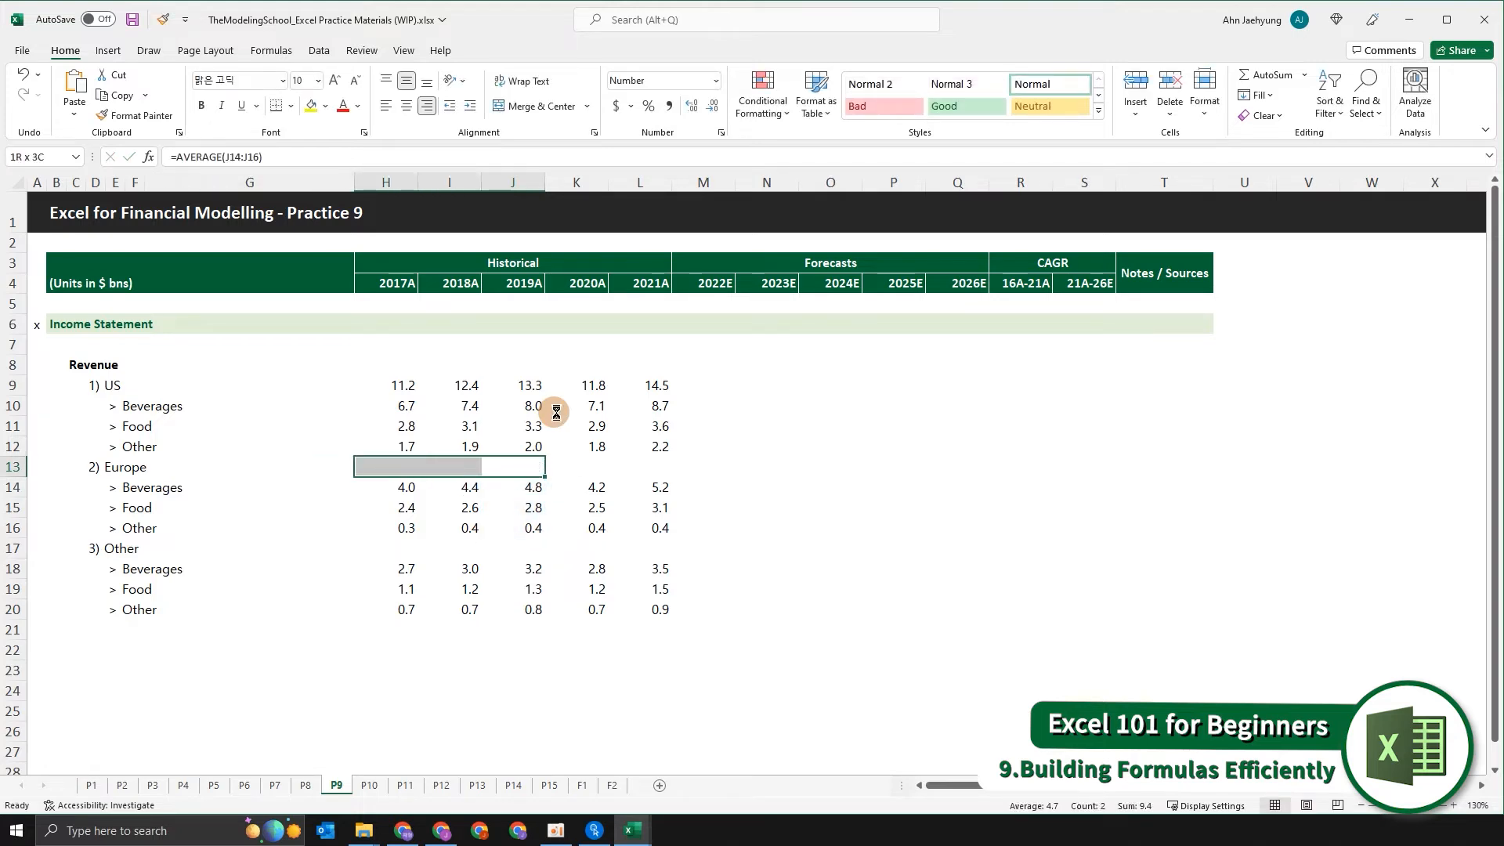
{"action": "key", "text": "Delete"}
{"action": "key", "text": "Left"}
{"action": "key", "text": "Left"}
{"action": "type", "text": "+sun"}
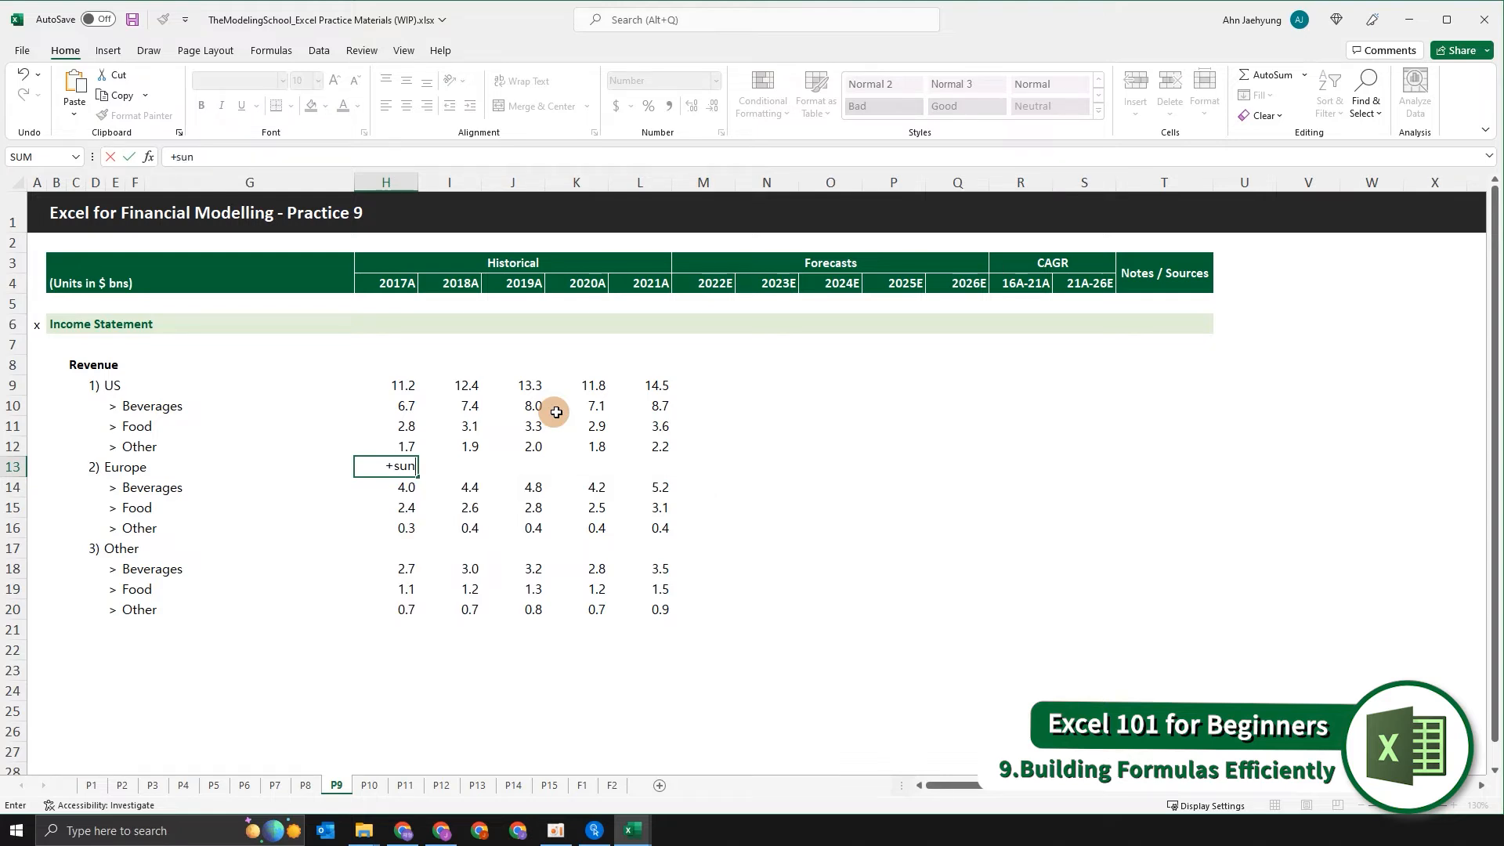
{"action": "key", "text": "BackSpace"}
{"action": "type", "text": "m"}
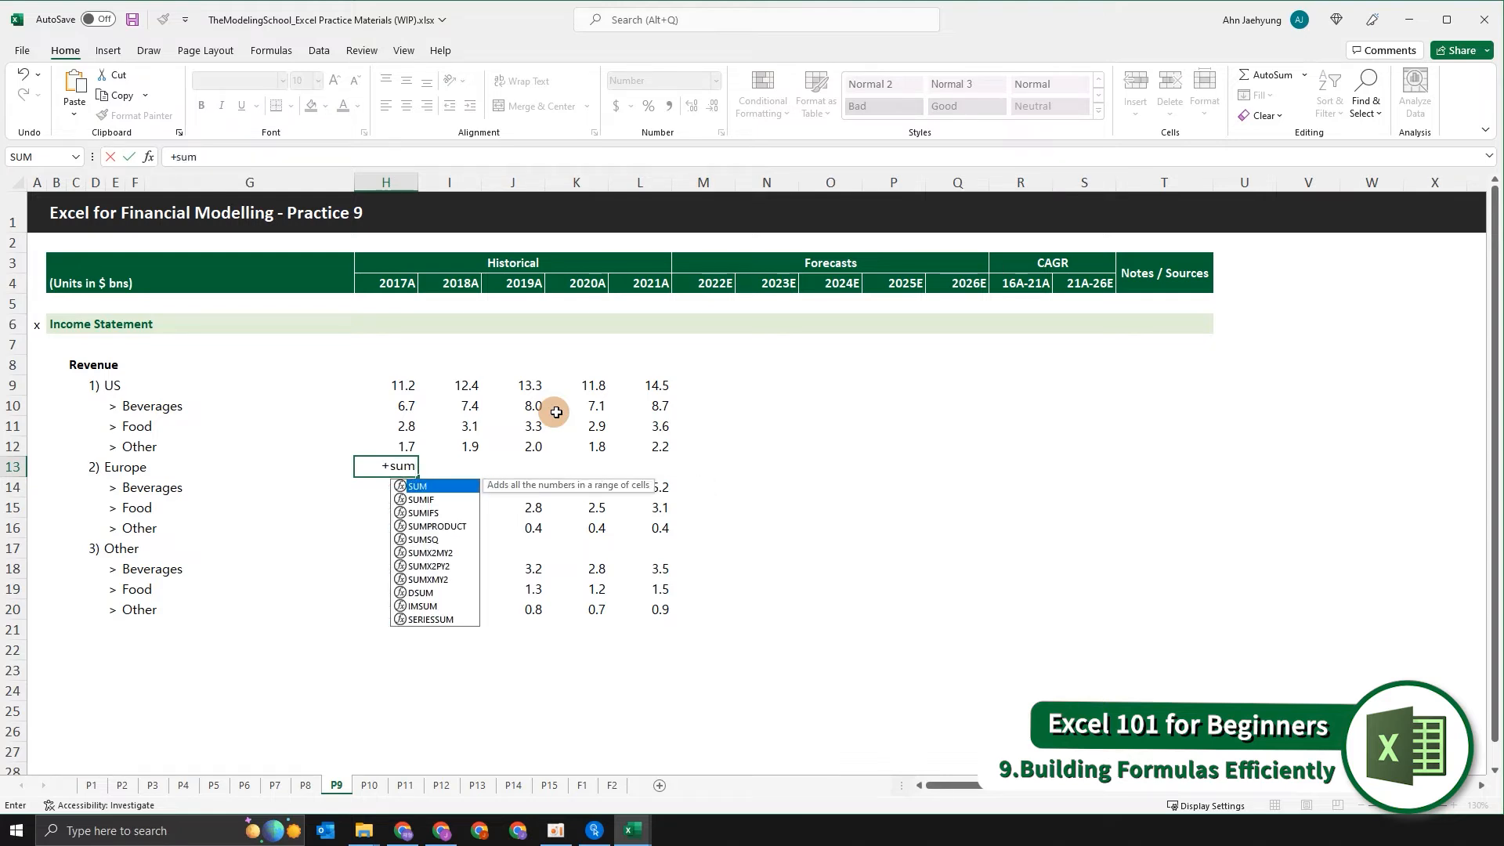
{"action": "key", "text": "Tab"}
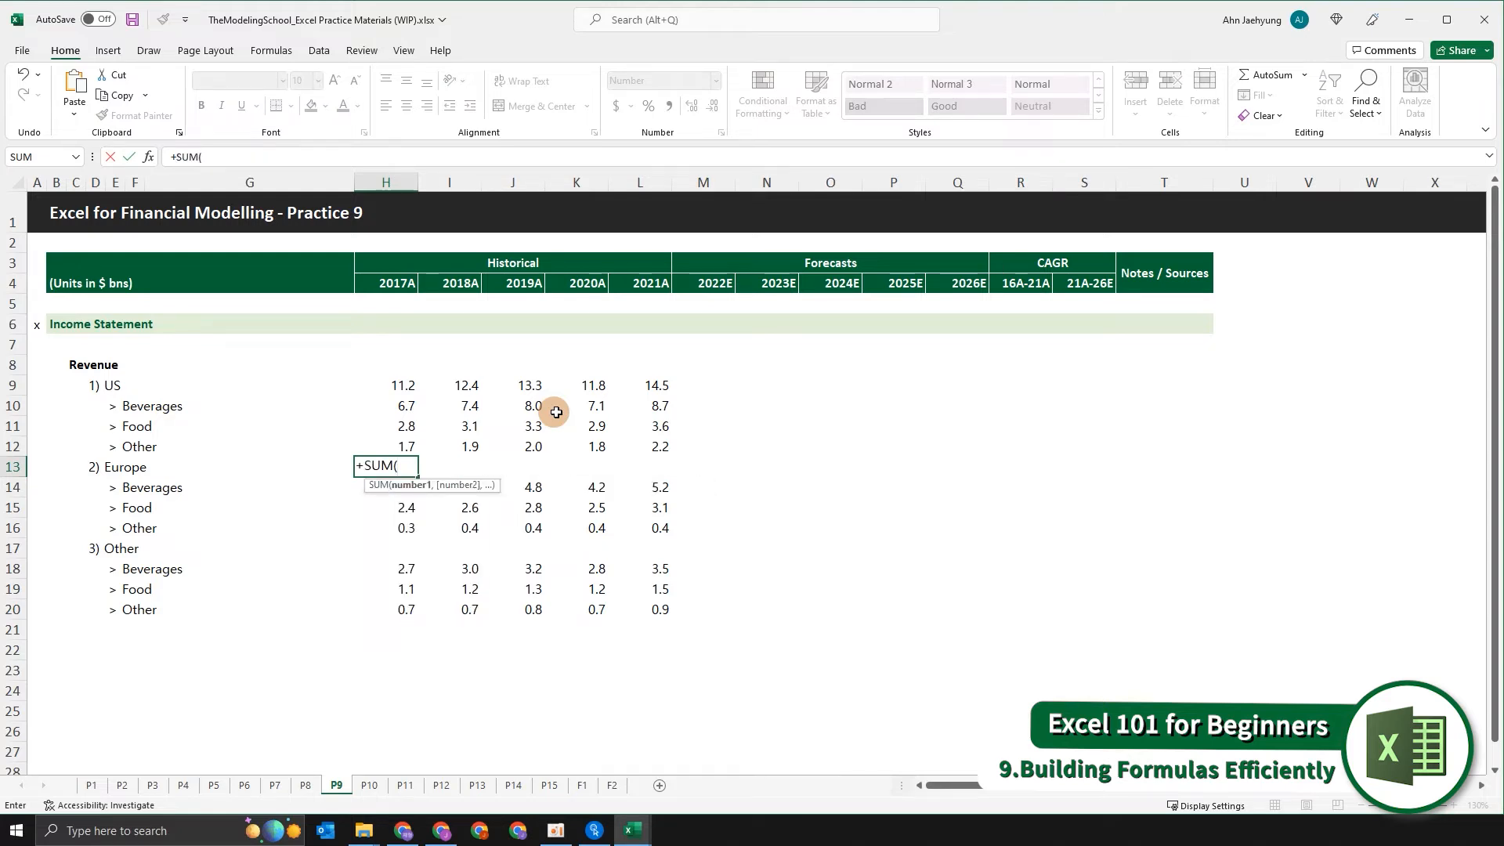
{"action": "key", "text": "Down"}
{"action": "key", "text": "shift+Down"}
{"action": "key", "text": "shift+Down"}
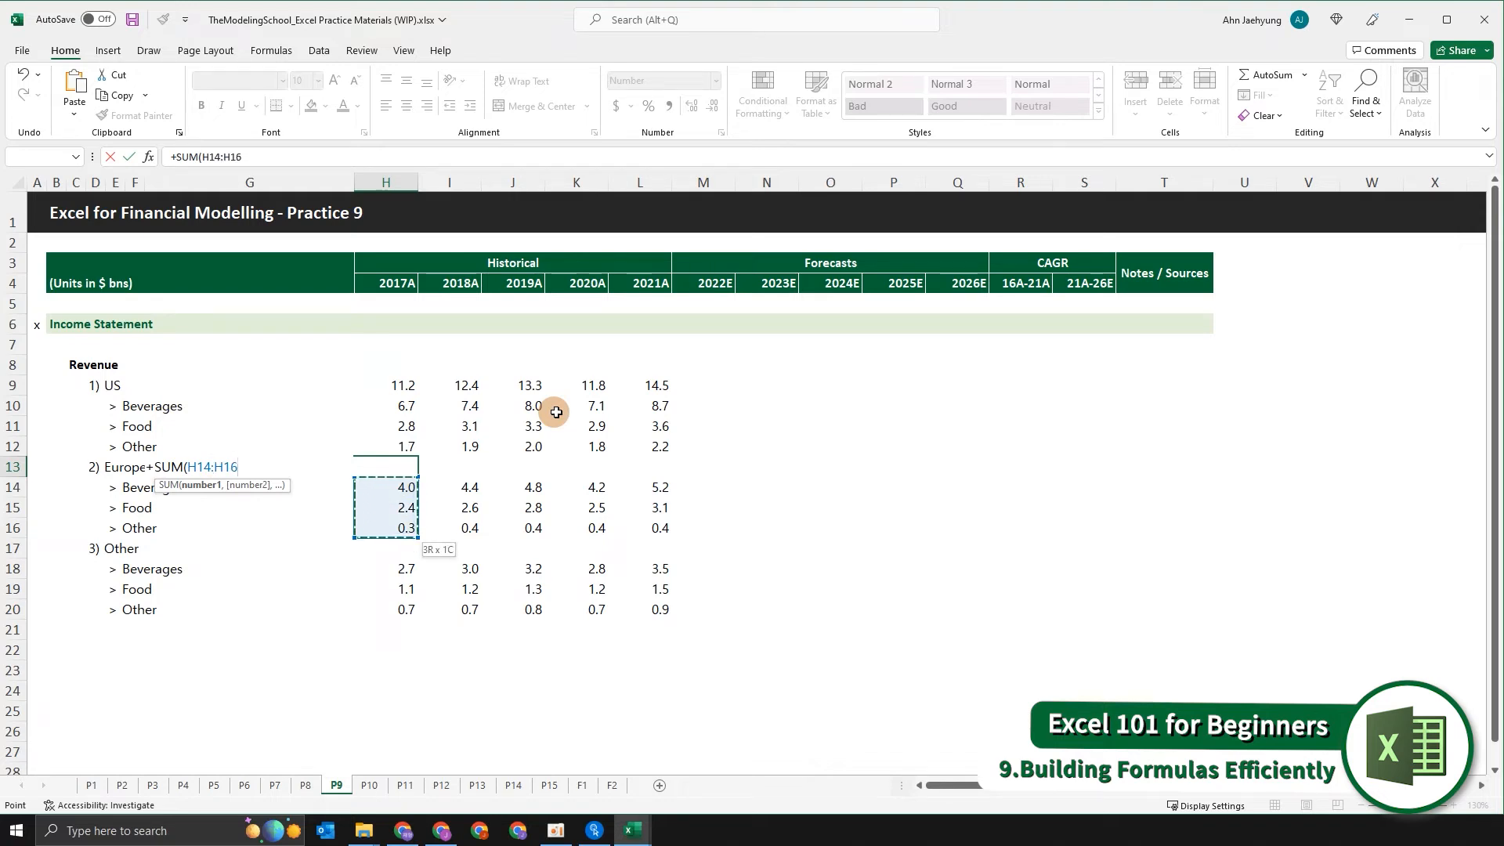
{"action": "key", "text": "Escape"}
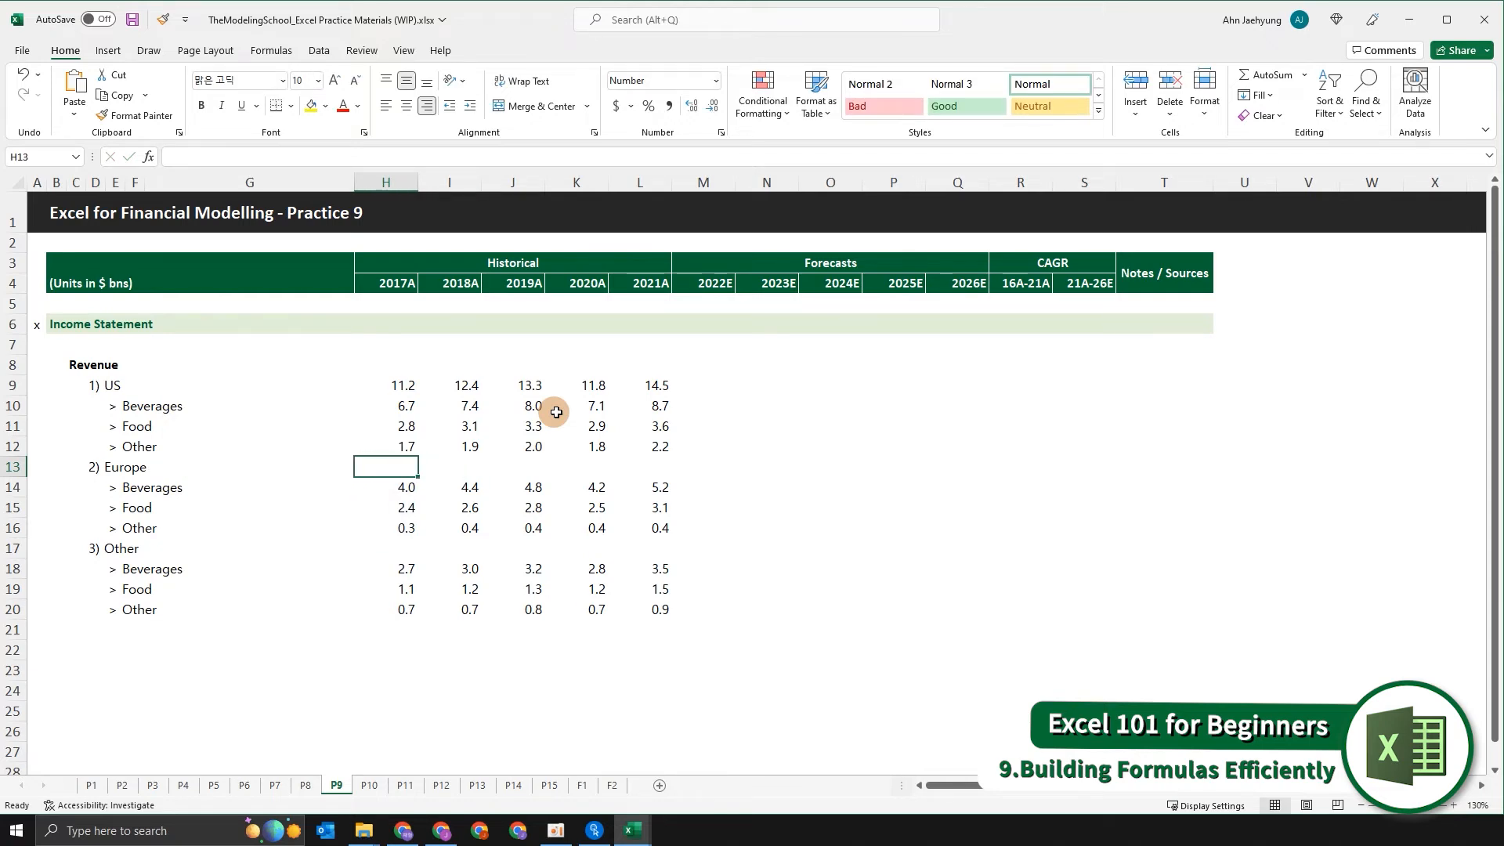
{"action": "type", "text": "=SUM("}
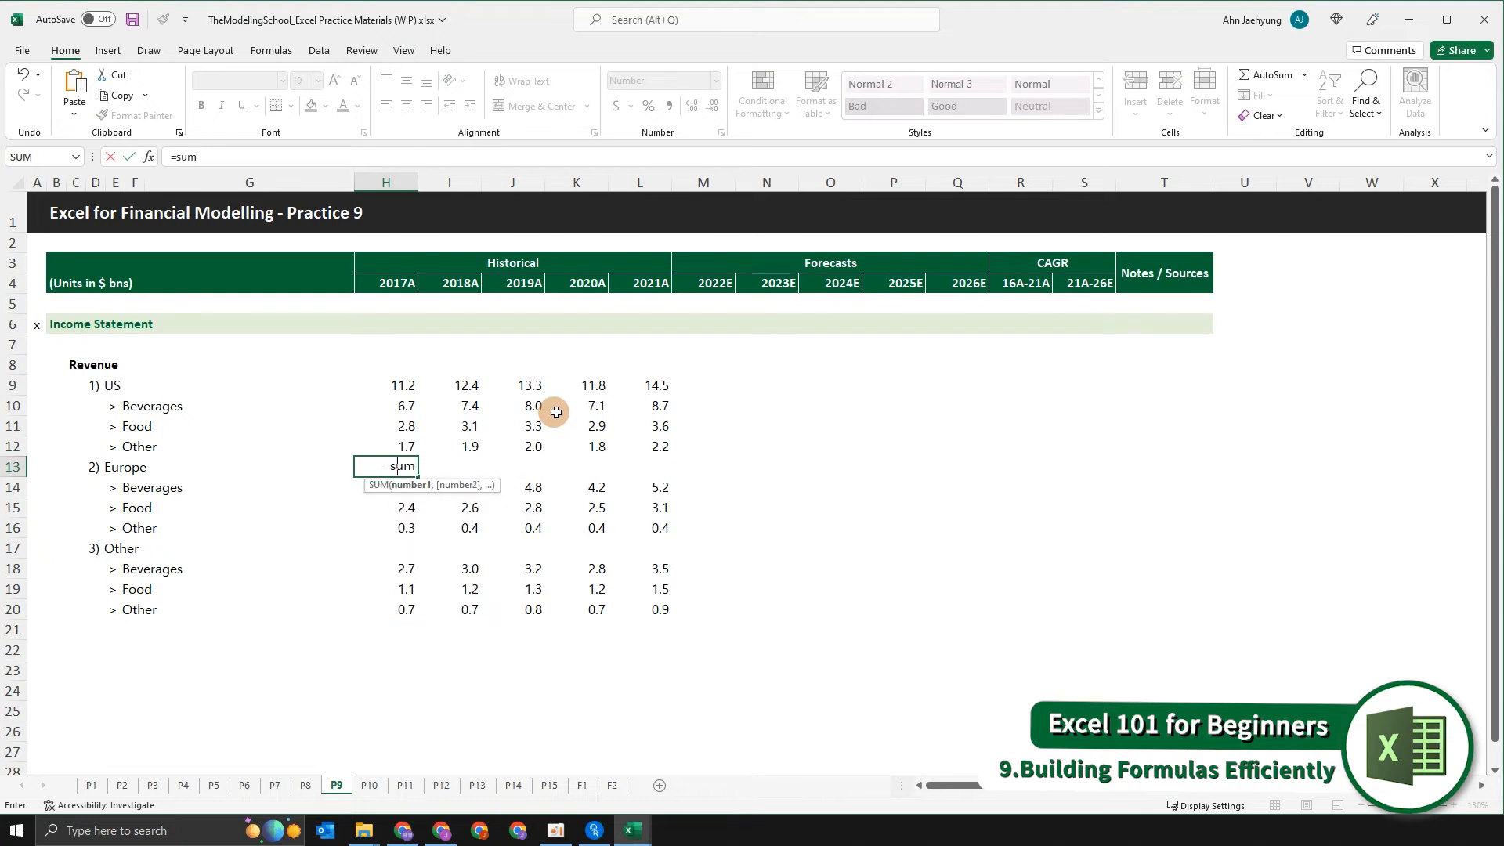
{"action": "key", "text": "Down"}
{"action": "key", "text": "shift+Down"}
{"action": "key", "text": "shift+Down"}
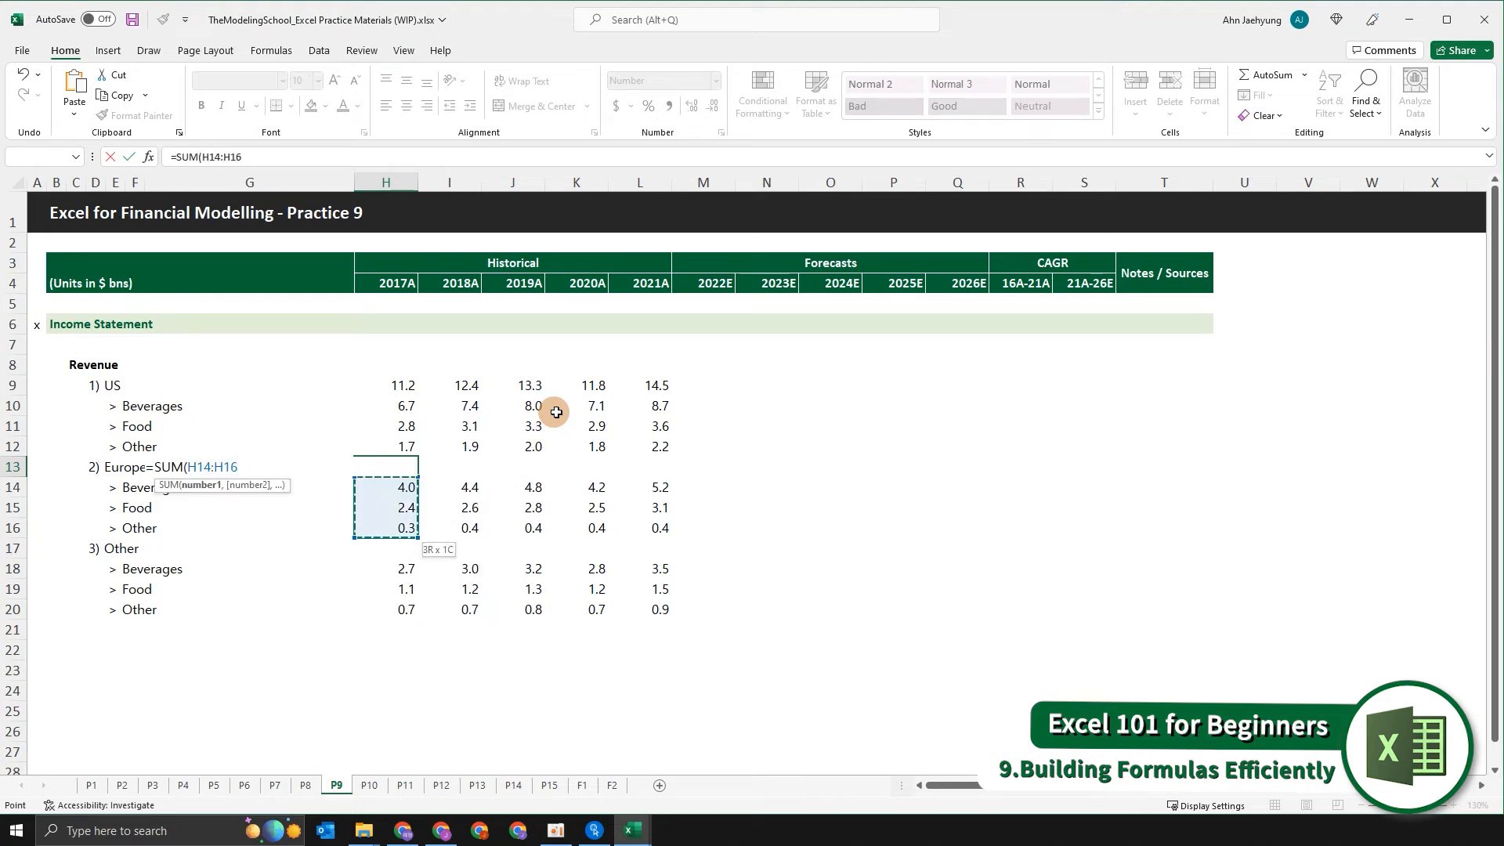
{"action": "type", "text": ")"}
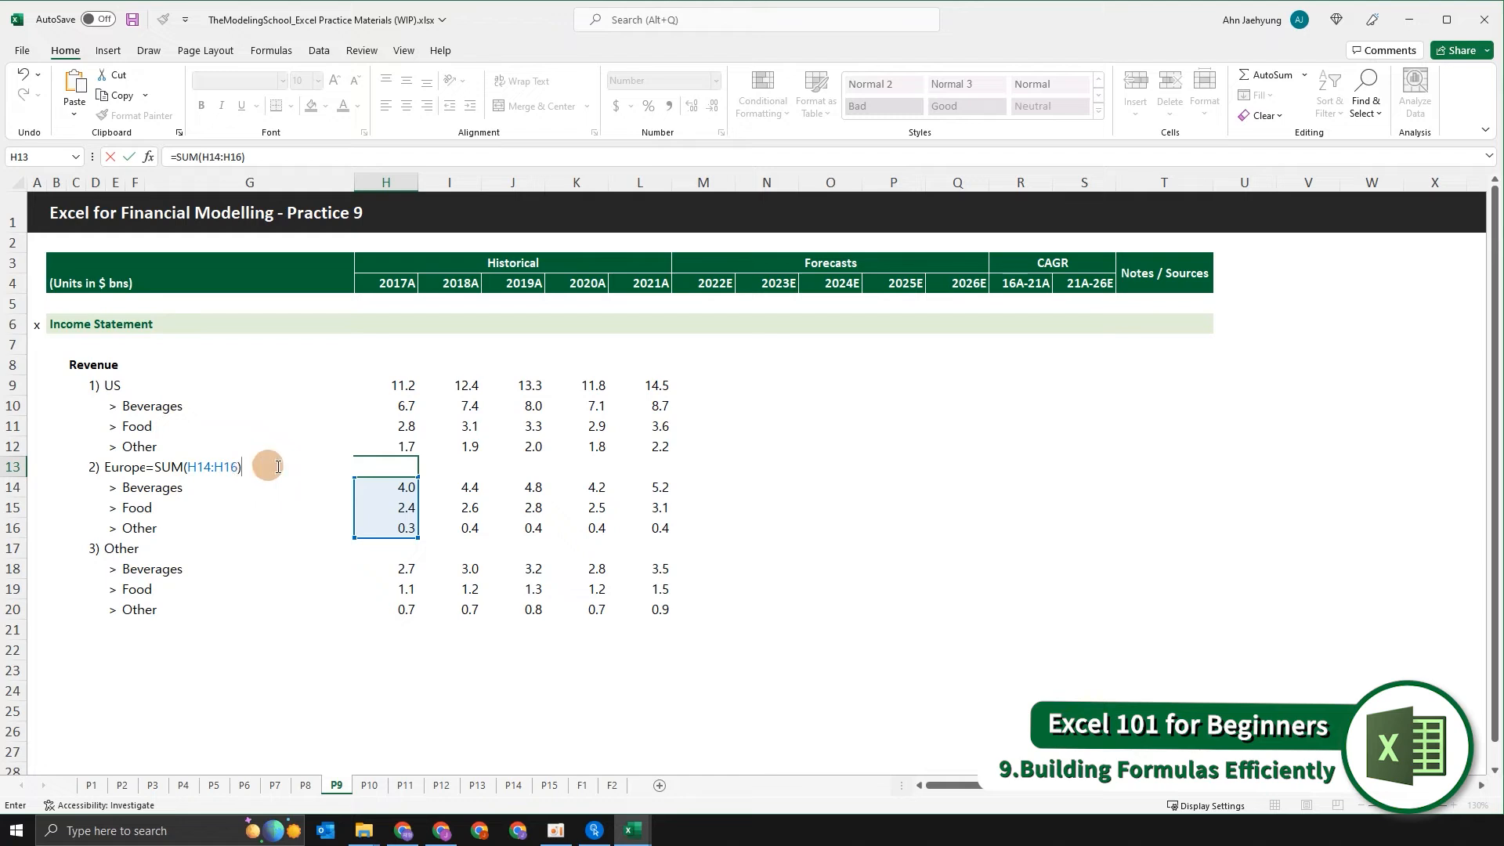
{"action": "key", "text": "Escape"}
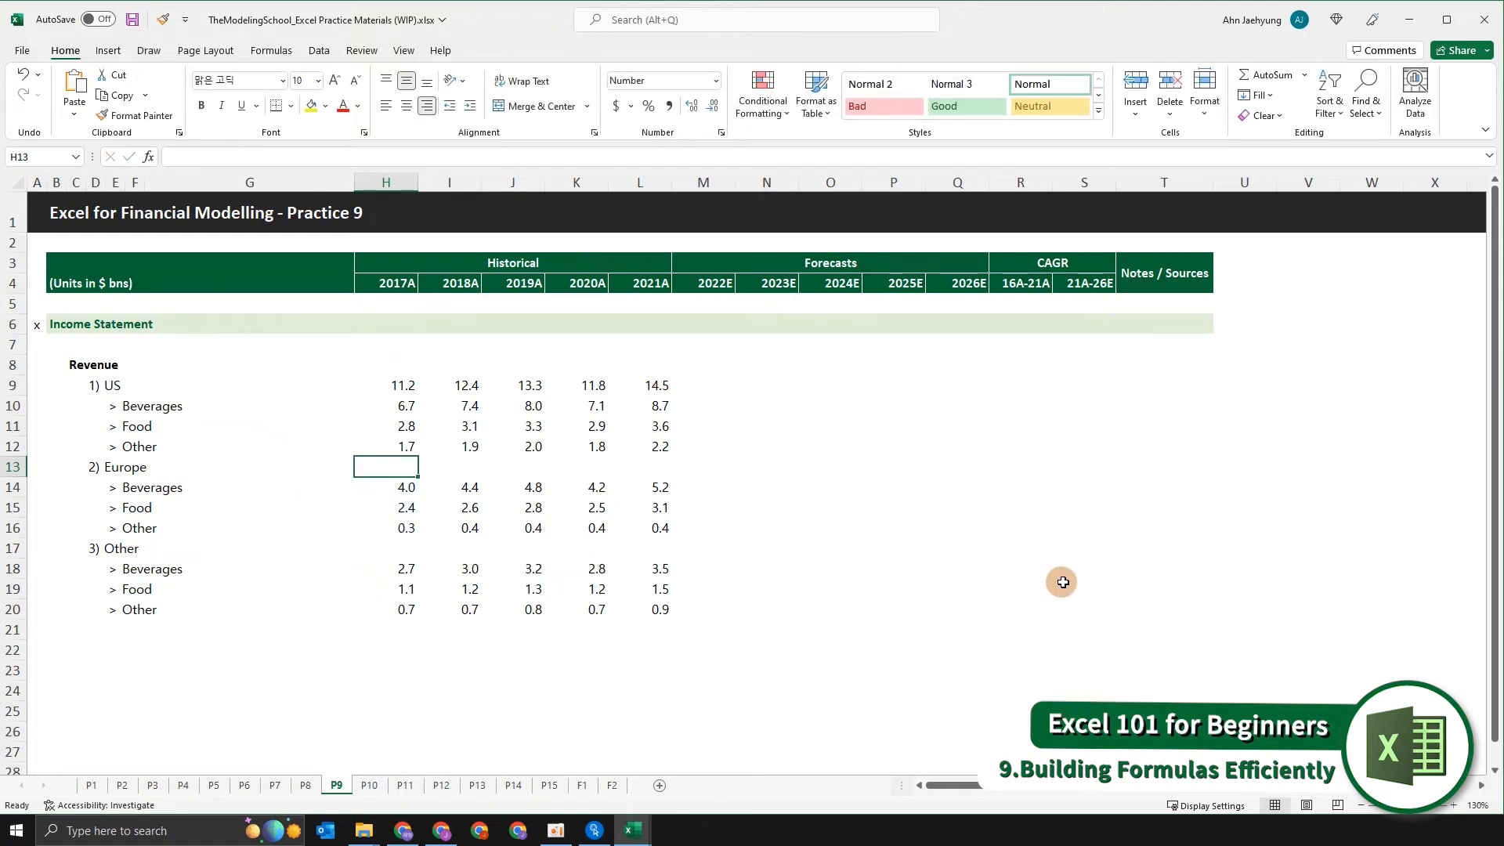
Enter the 2017A Europe revenue subtotal in H13 as =SUM(H14:H16), starting the formula with an equals sign.
{"action": "type", "text": "=SUM("}
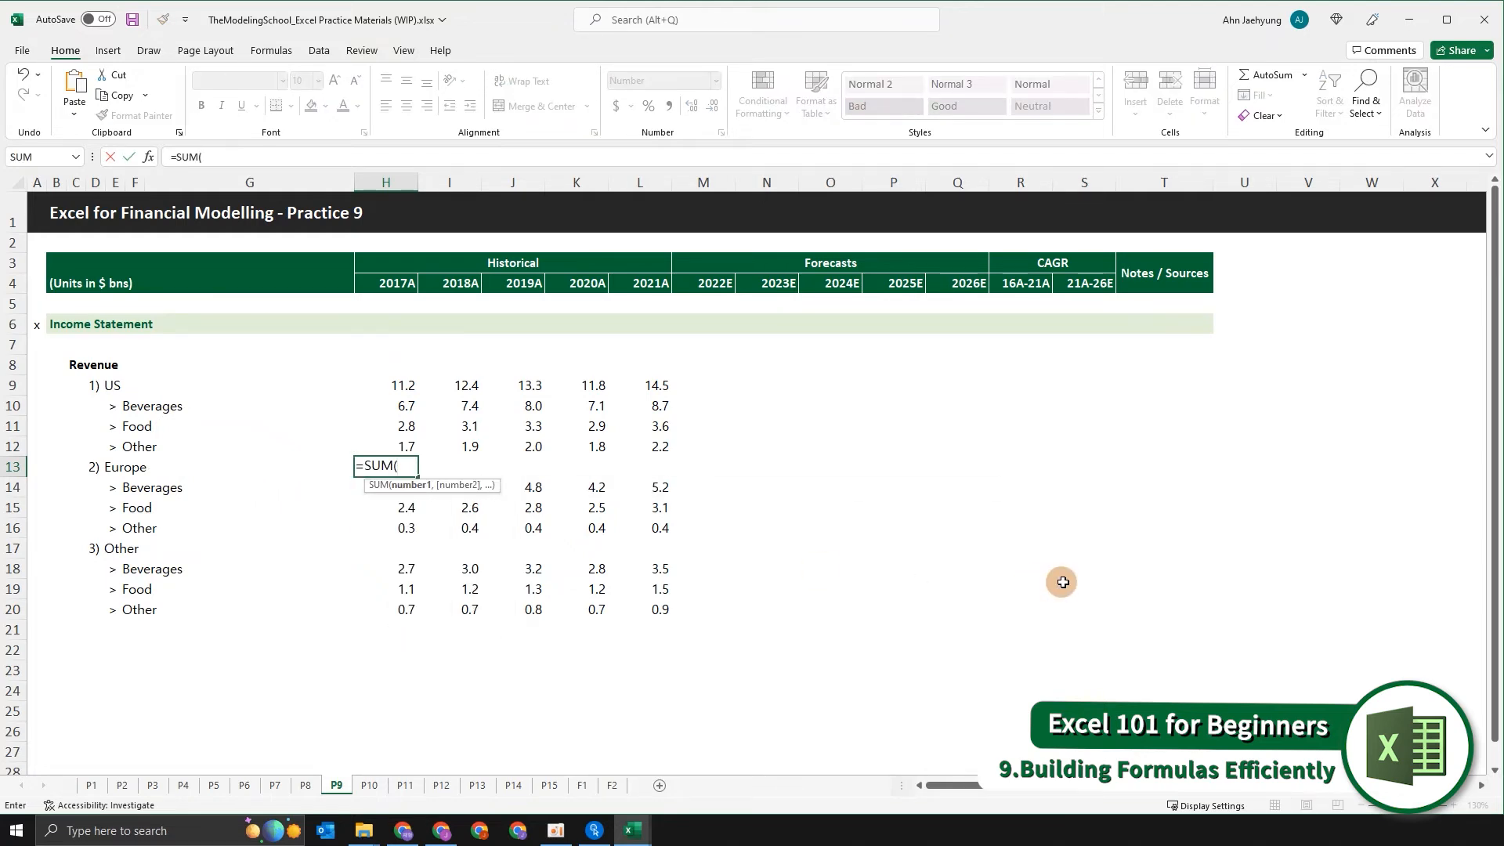
{"action": "key", "text": "Down"}
{"action": "key", "text": "shift+Down"}
{"action": "key", "text": "shift+Down"}
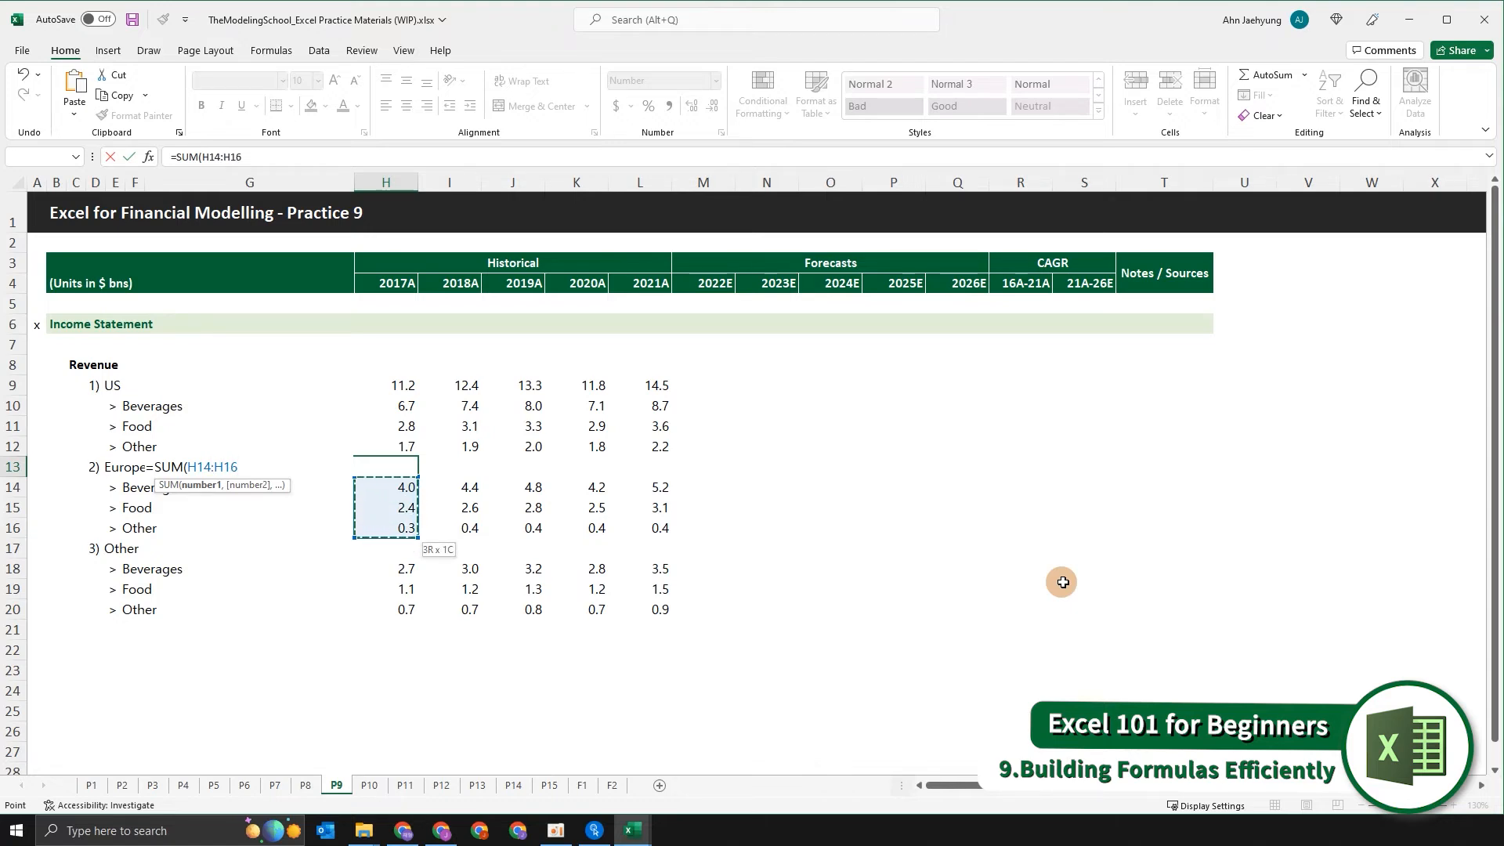
{"action": "key", "text": "Return"}
{"action": "key", "text": "Up"}
Fill the Europe subtotal formula from H13 across the historical years through L13.
{"action": "key", "text": "shift+Right"}
{"action": "key", "text": "shift+Right"}
{"action": "key", "text": "shift+Right"}
{"action": "key", "text": "shift+Right"}
{"action": "key", "text": "ctrl+r"}
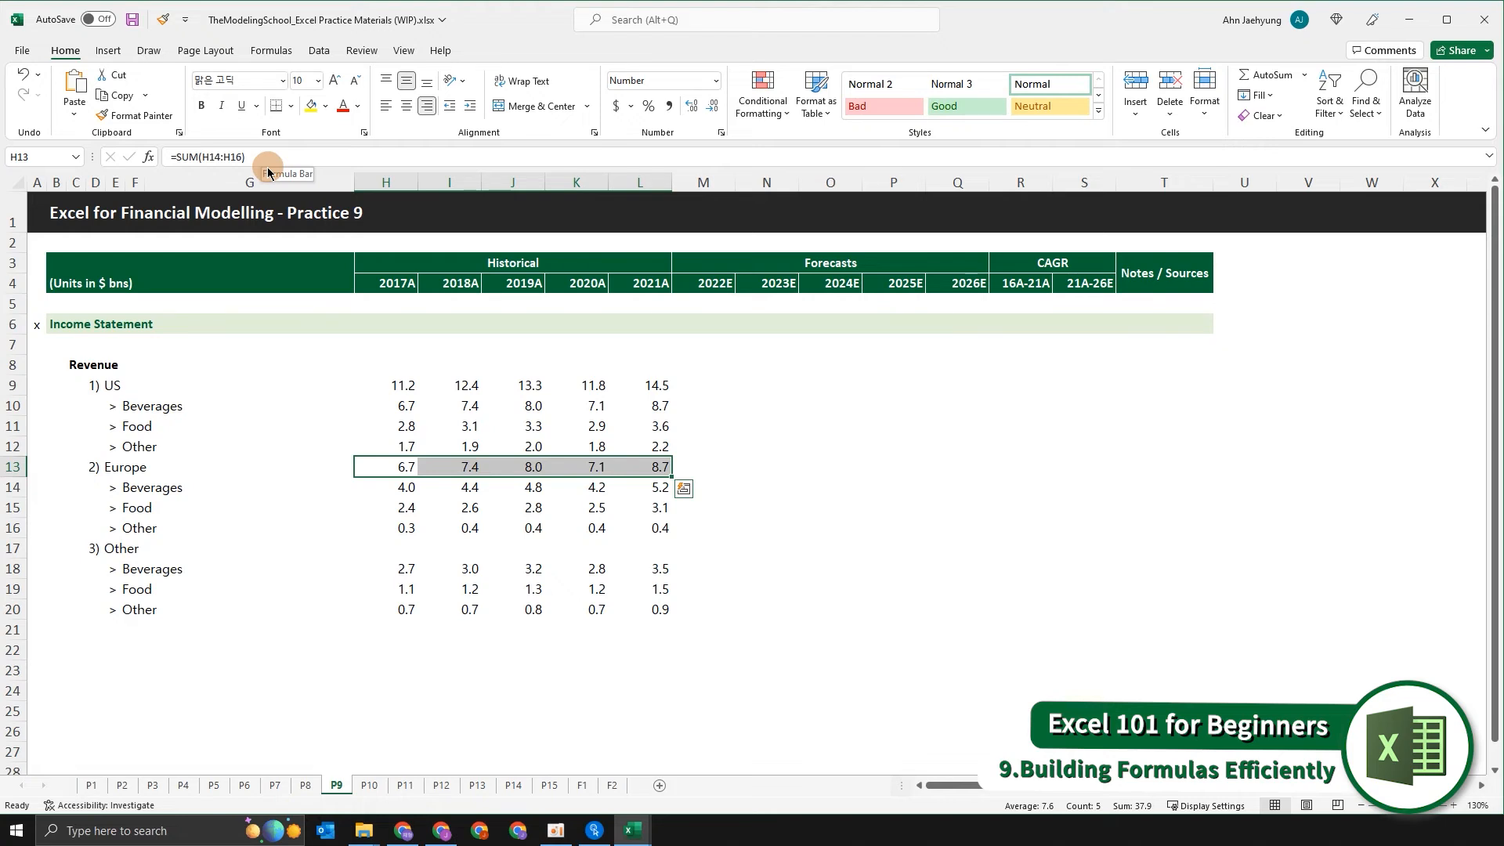
Copy the Europe subtotal formulas in H13:L13 to the Other revenue row, H17:L17.
{"action": "key", "text": "Down"}
{"action": "key", "text": "Up"}
{"action": "key", "text": "shift+Right"}
{"action": "key", "text": "shift+Right"}
{"action": "key", "text": "shift+Right"}
{"action": "key", "text": "shift+Right"}
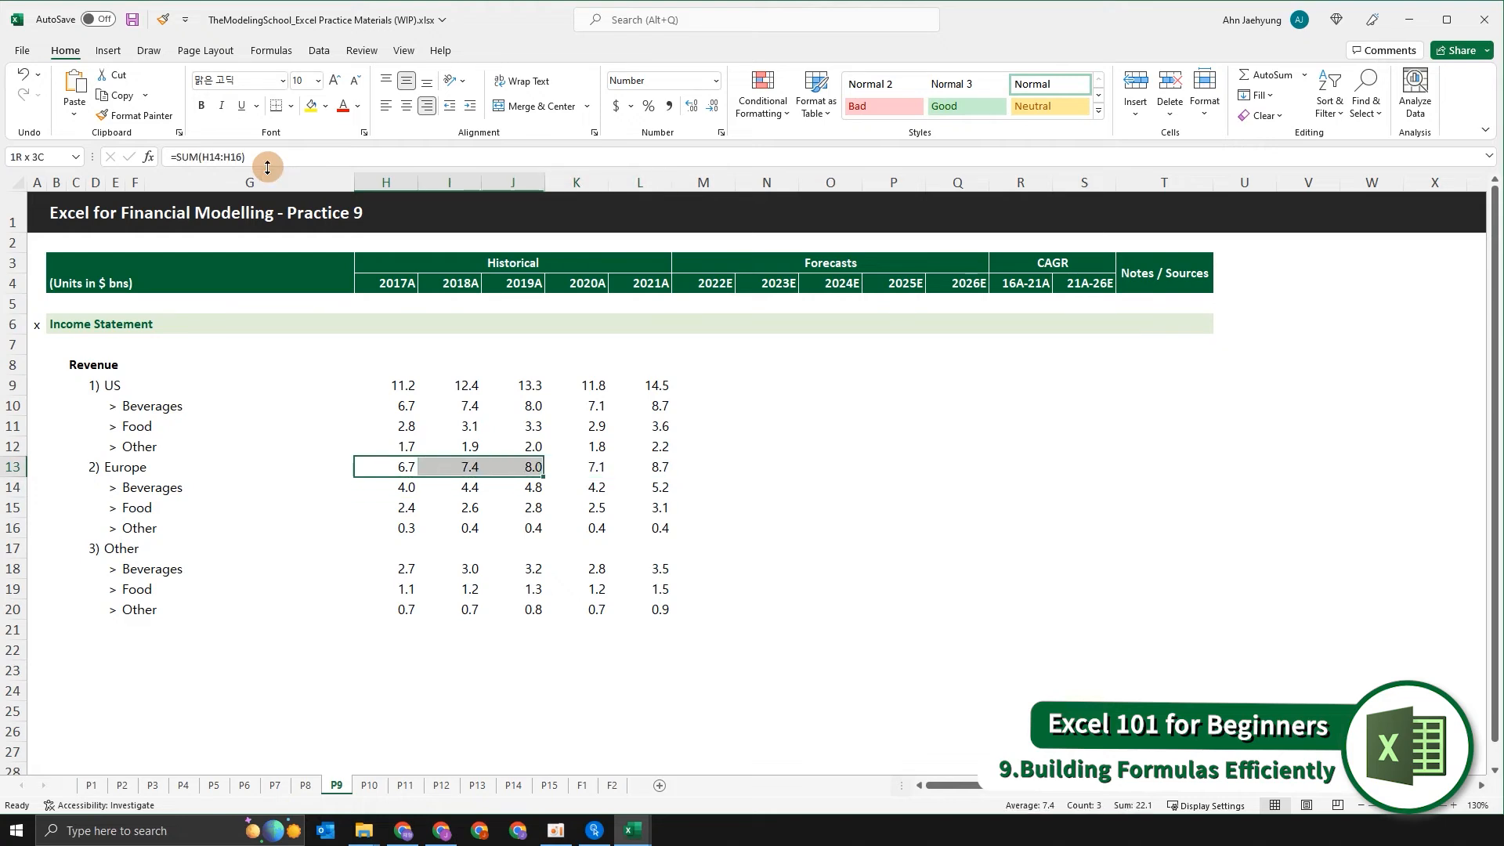
{"action": "key", "text": "ctrl+c"}
{"action": "key", "text": "Down"}
{"action": "key", "text": "Down"}
{"action": "key", "text": "Down"}
{"action": "key", "text": "Down"}
{"action": "key", "text": "ctrl+v"}
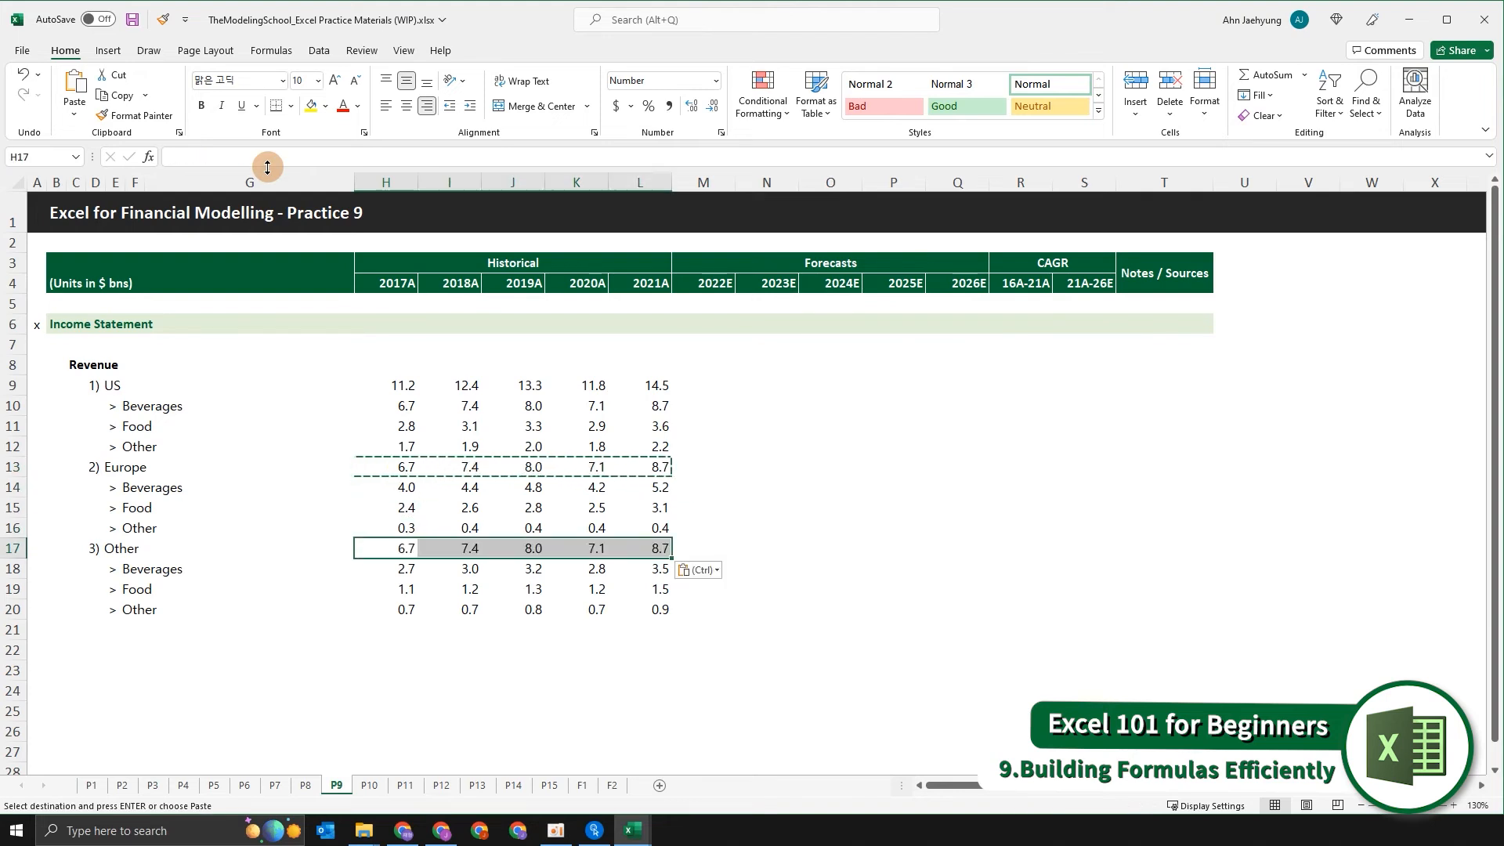
{"action": "key", "text": "Escape"}
Undo the pasted Other subtotals in row 17 and the Europe subtotal fill across I13:L13.
{"action": "key", "text": "Up"}
{"action": "key", "text": "Up"}
{"action": "key", "text": "Up"}
{"action": "key", "text": "Up"}
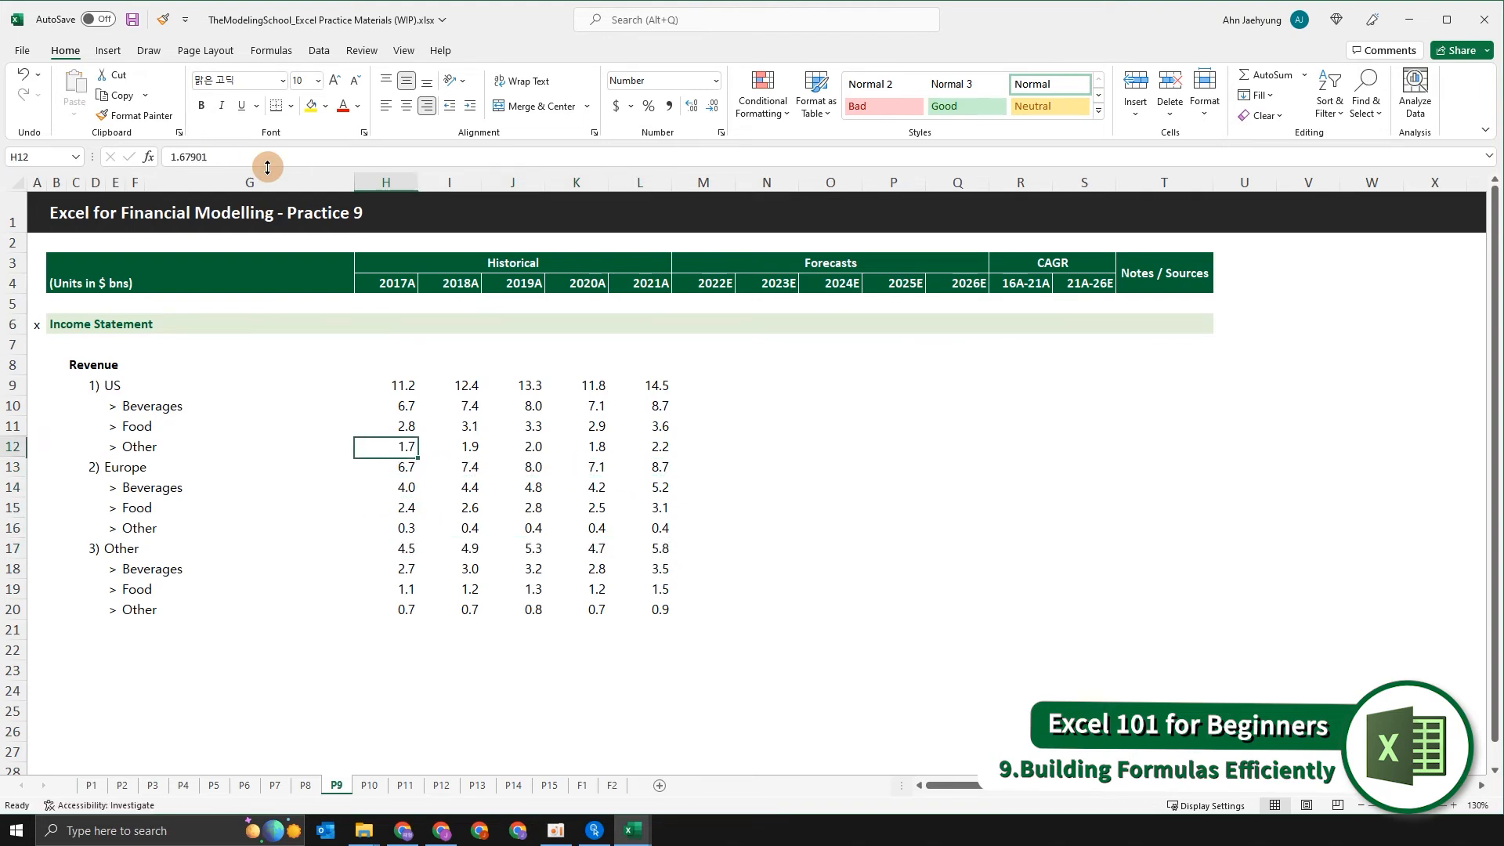
{"action": "key", "text": "ctrl+z"}
{"action": "key", "text": "ctrl+z"}
{"action": "key", "text": "ctrl+z"}
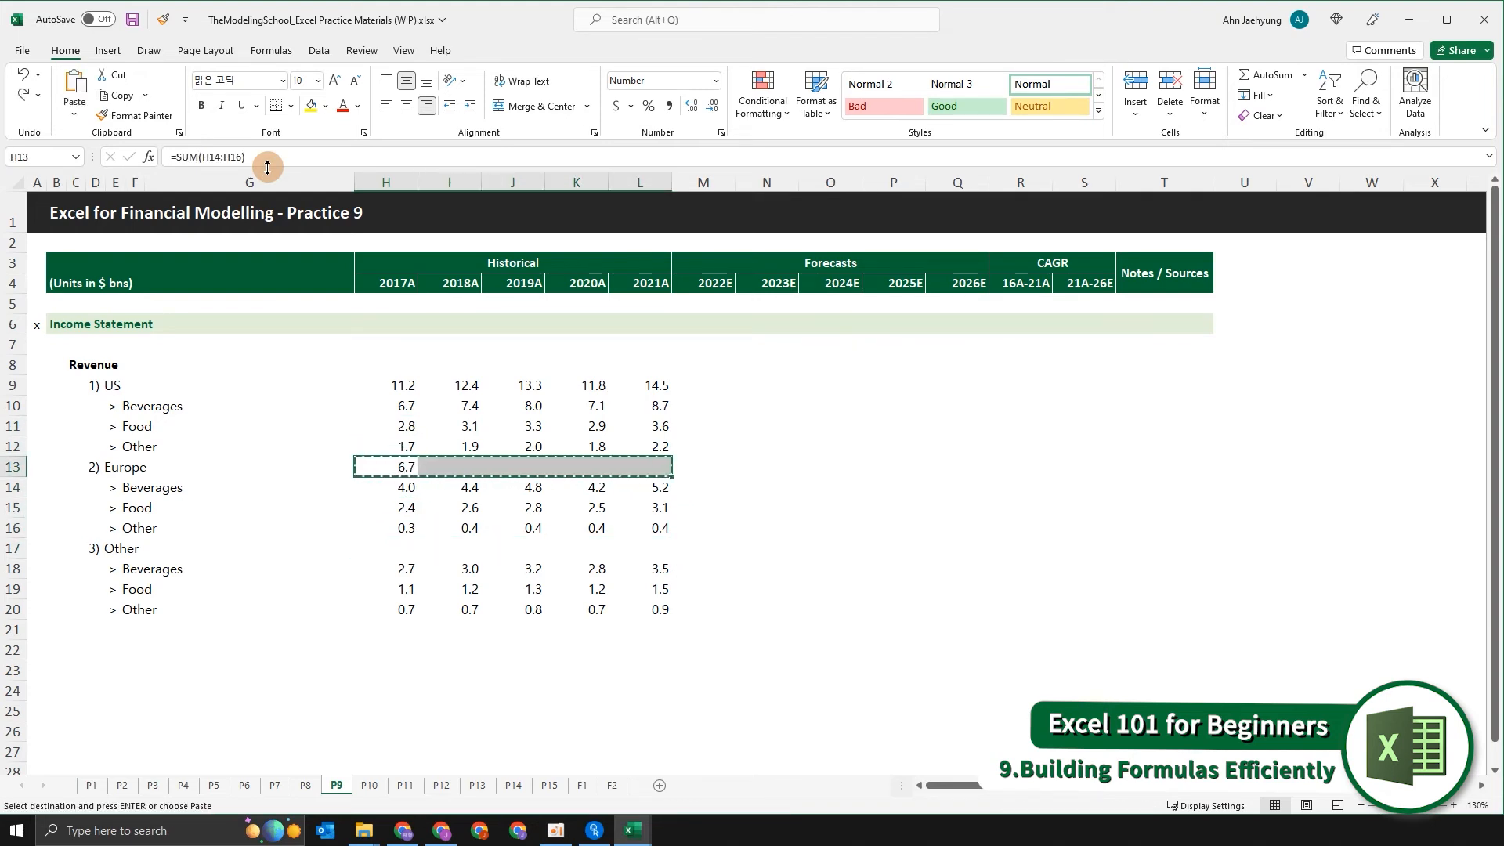
Replace the 2017A Europe revenue subtotal in H13 with the formula +SUM(H14:H16).
{"action": "type", "text": "+"}
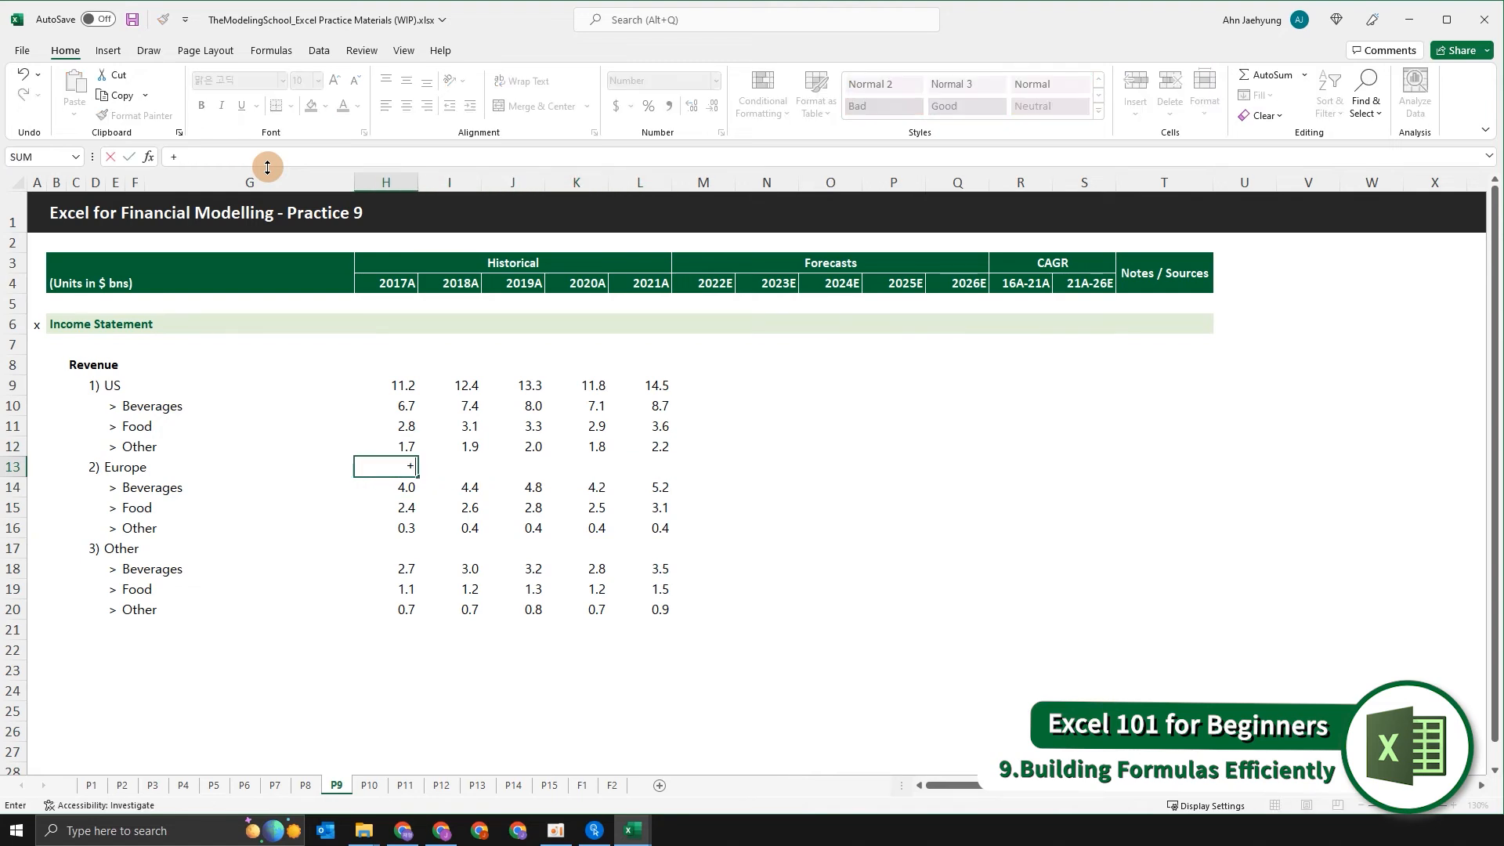
{"action": "type", "text": "sum"}
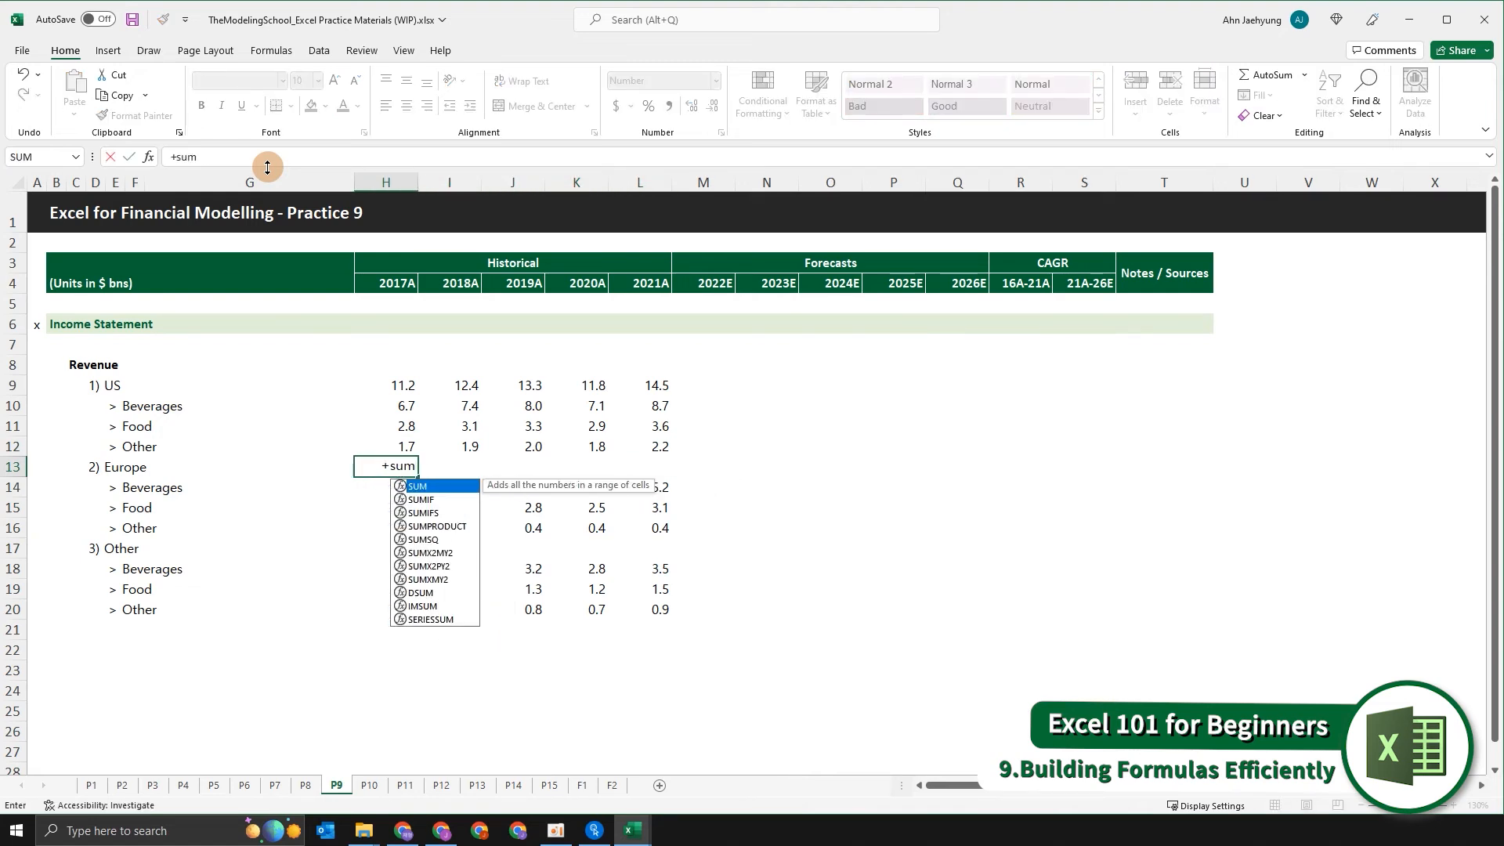
{"action": "key", "text": "Tab"}
{"action": "key", "text": "Down"}
{"action": "key", "text": "shift+Down"}
{"action": "key", "text": "shift+Down"}
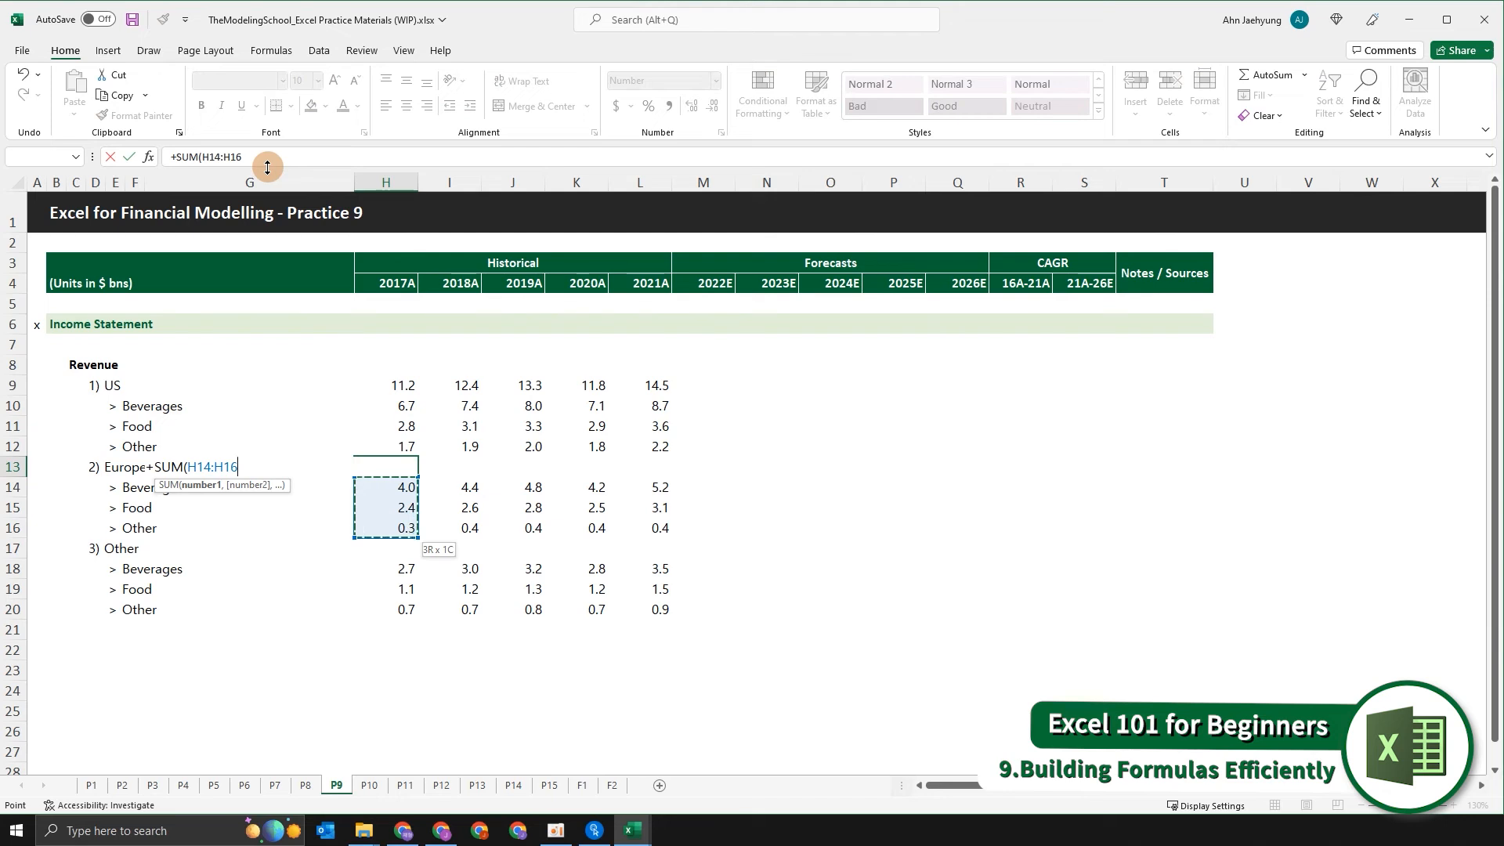
{"action": "key", "text": "shift+Up"}
{"action": "key", "text": "shift+Up"}
{"action": "key", "text": "shift+Down"}
{"action": "key", "text": "shift+Down"}
{"action": "key", "text": "shift+Up"}
{"action": "key", "text": "shift+Up"}
{"action": "key", "text": "shift+Down"}
{"action": "key", "text": "shift+Down"}
{"action": "key", "text": "shift+Up"}
{"action": "key", "text": "shift+Up"}
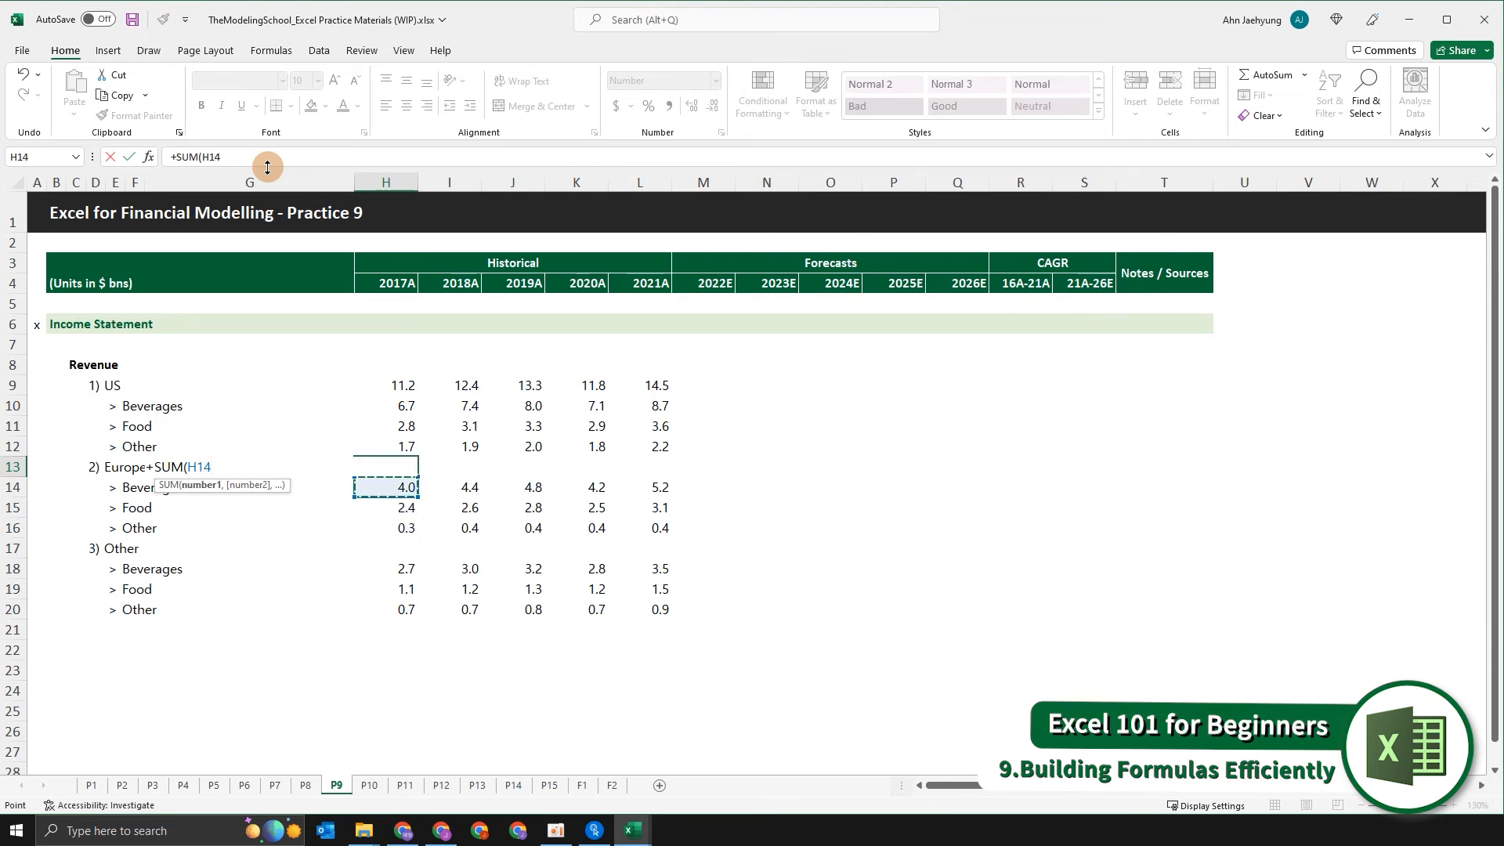
{"action": "key", "text": "shift+Down"}
{"action": "key", "text": "shift+Down"}
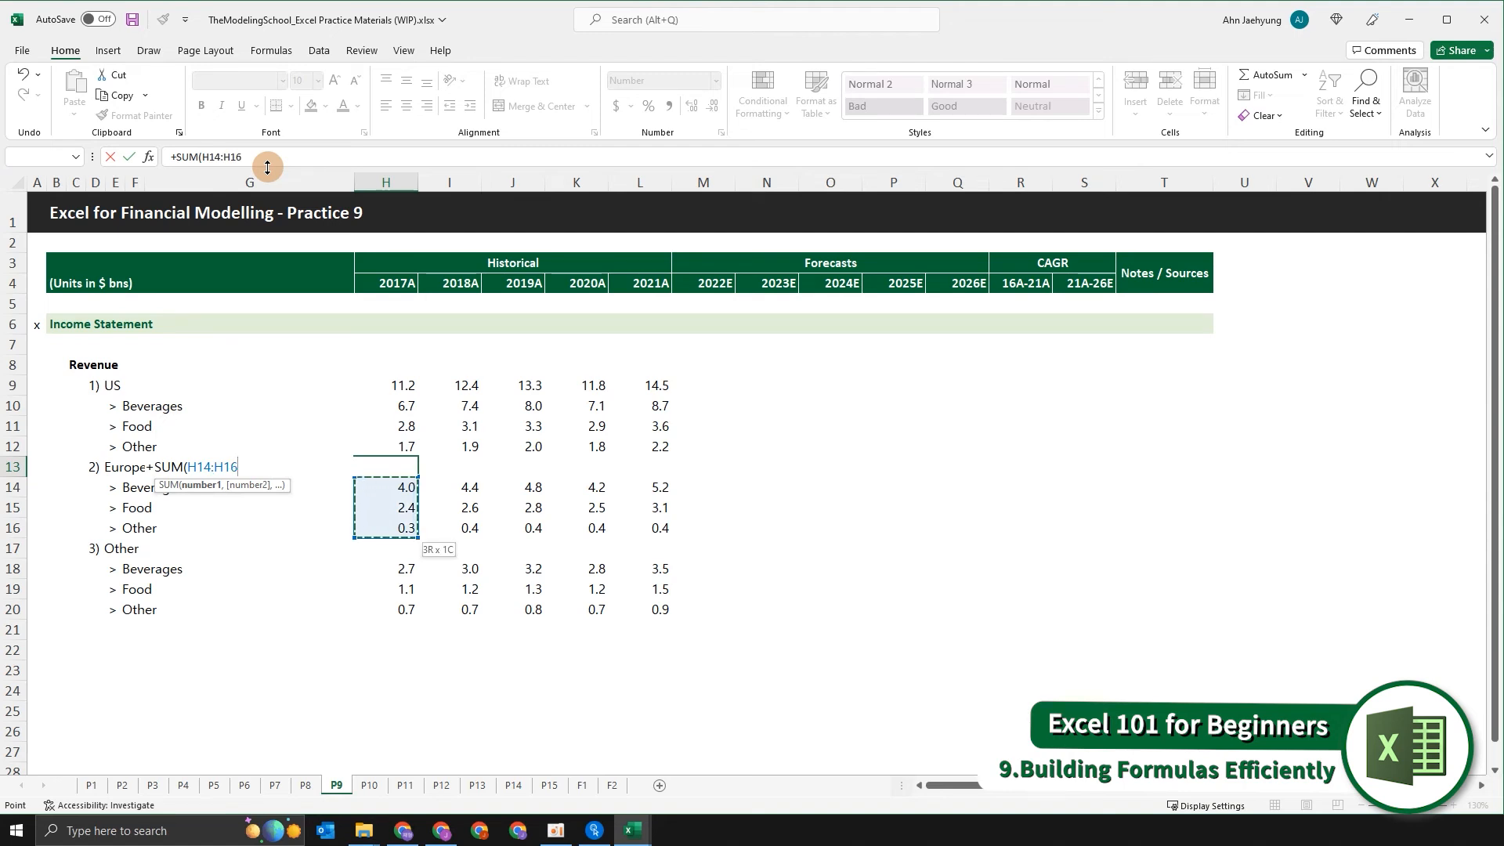
{"action": "key", "text": "Return"}
Fill the Europe subtotal formula from H13 across the remaining historical years, 2018A to 2021A, through L13.
{"action": "key", "text": "Up"}
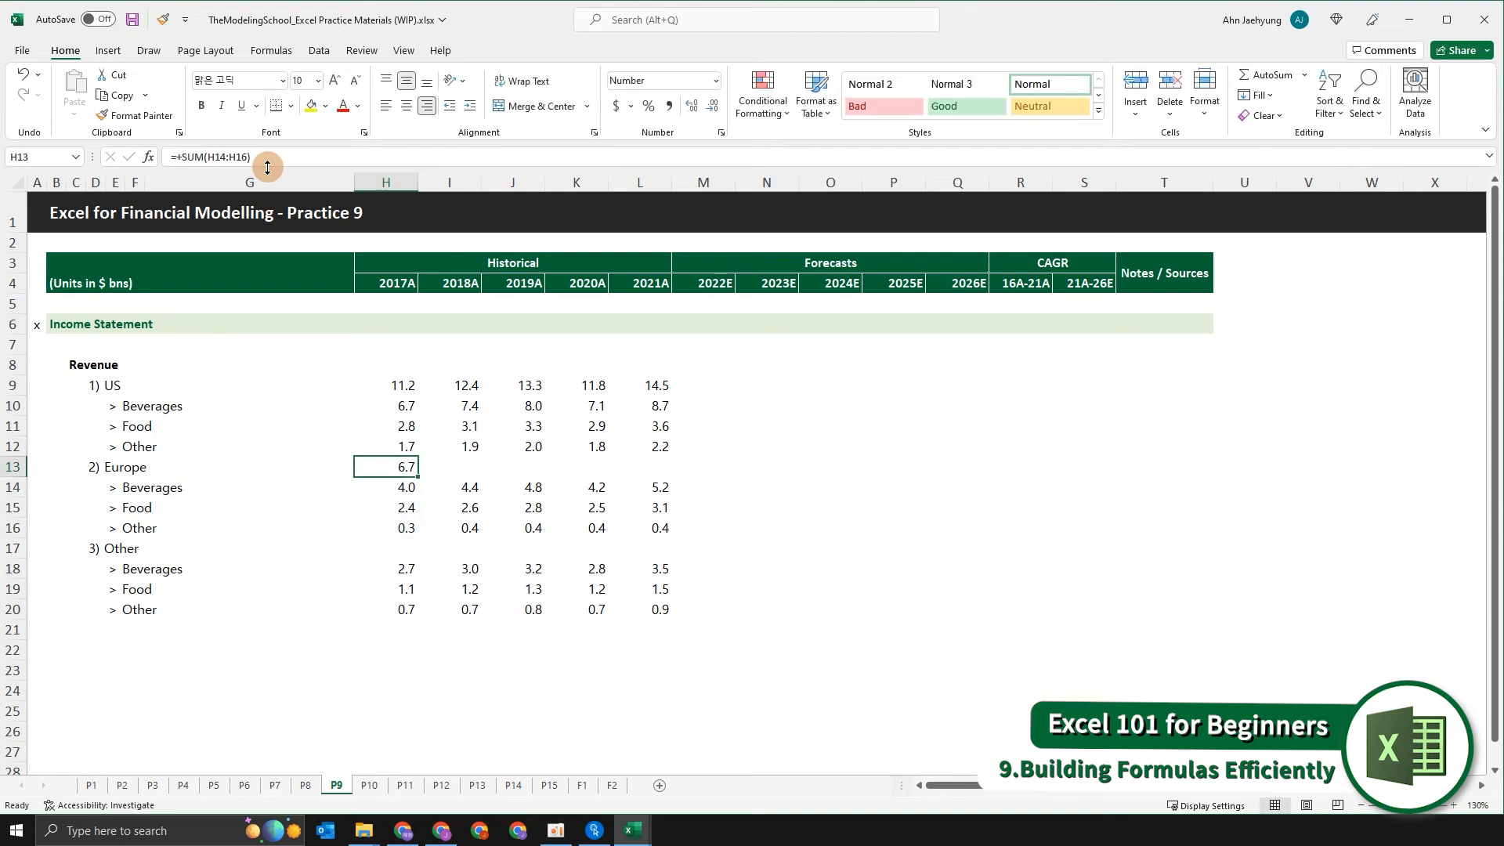
{"action": "key", "text": "shift+Right"}
{"action": "key", "text": "shift+Right"}
{"action": "key", "text": "shift+Right"}
{"action": "key", "text": "shift+Right"}
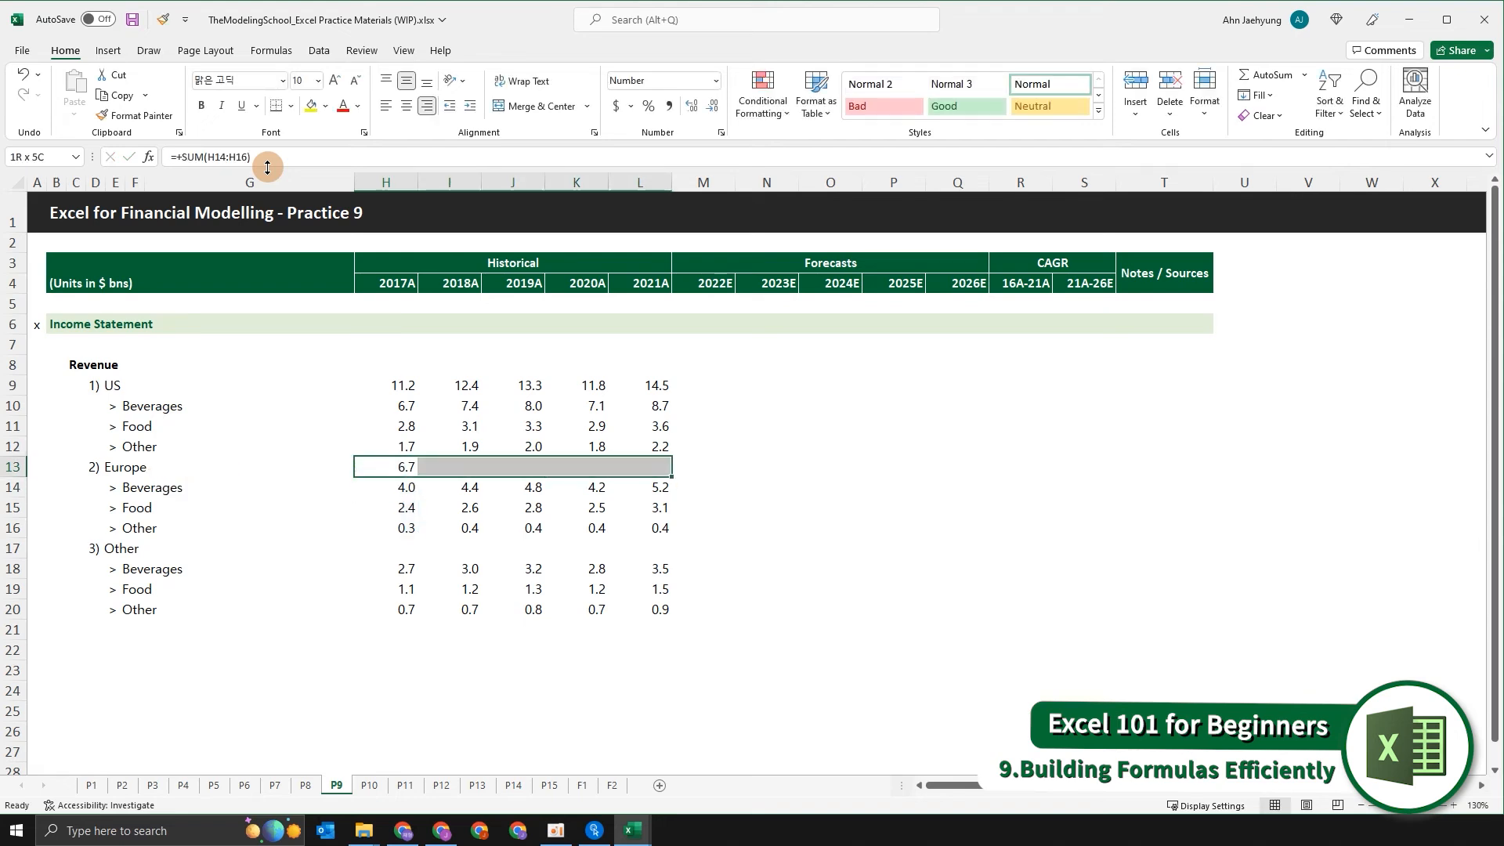
{"action": "key", "text": "ctrl+r"}
Enter the 2017A Other revenue subtotal in H17 as +SUM(H18:H20).
{"action": "key", "text": "Down"}
{"action": "key", "text": "Down"}
{"action": "key", "text": "Down"}
{"action": "key", "text": "Down"}
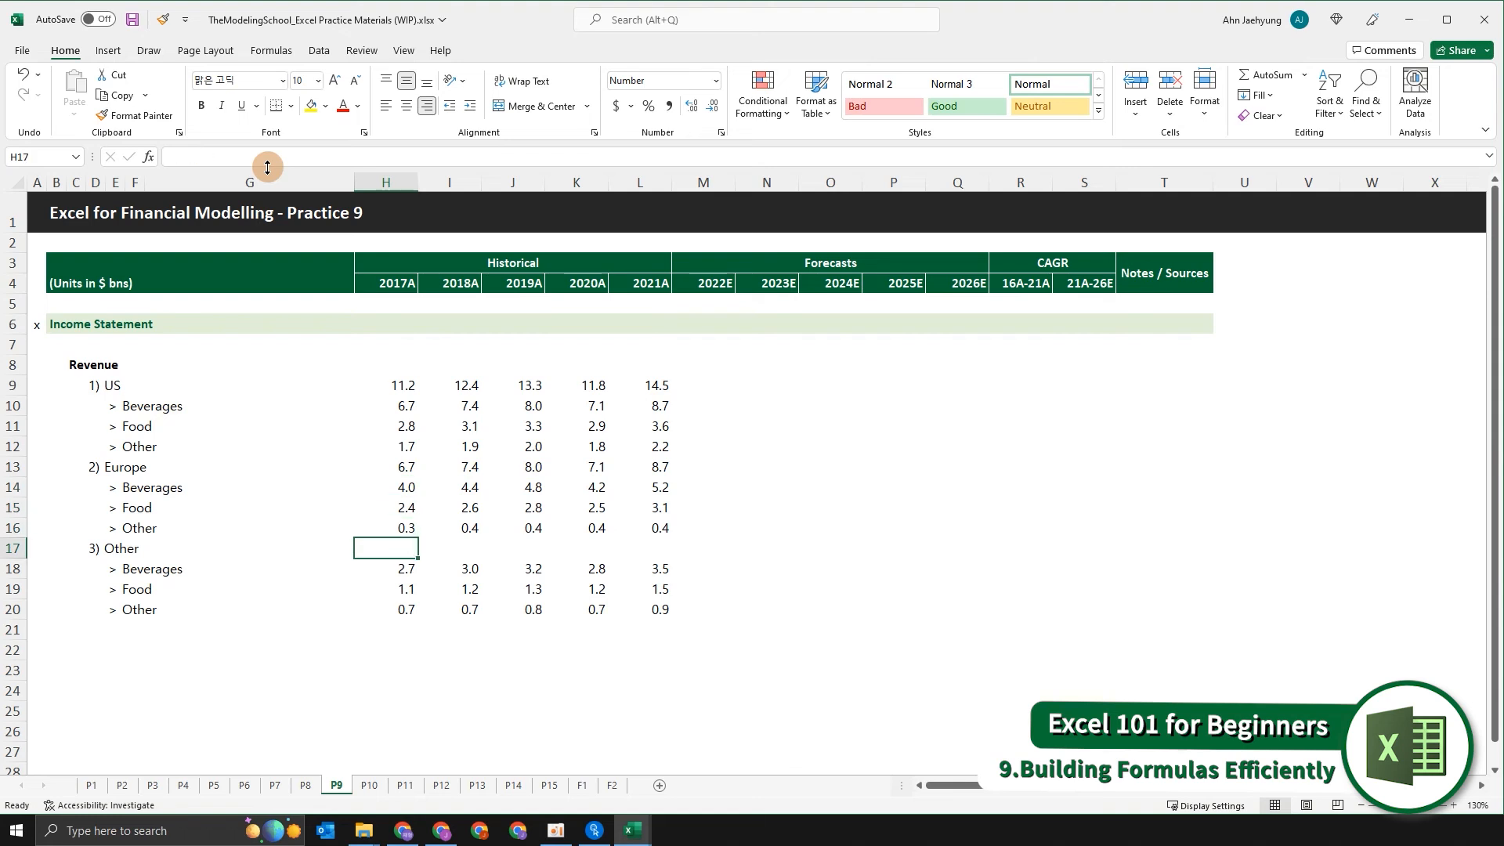
{"action": "type", "text": "+SUM("}
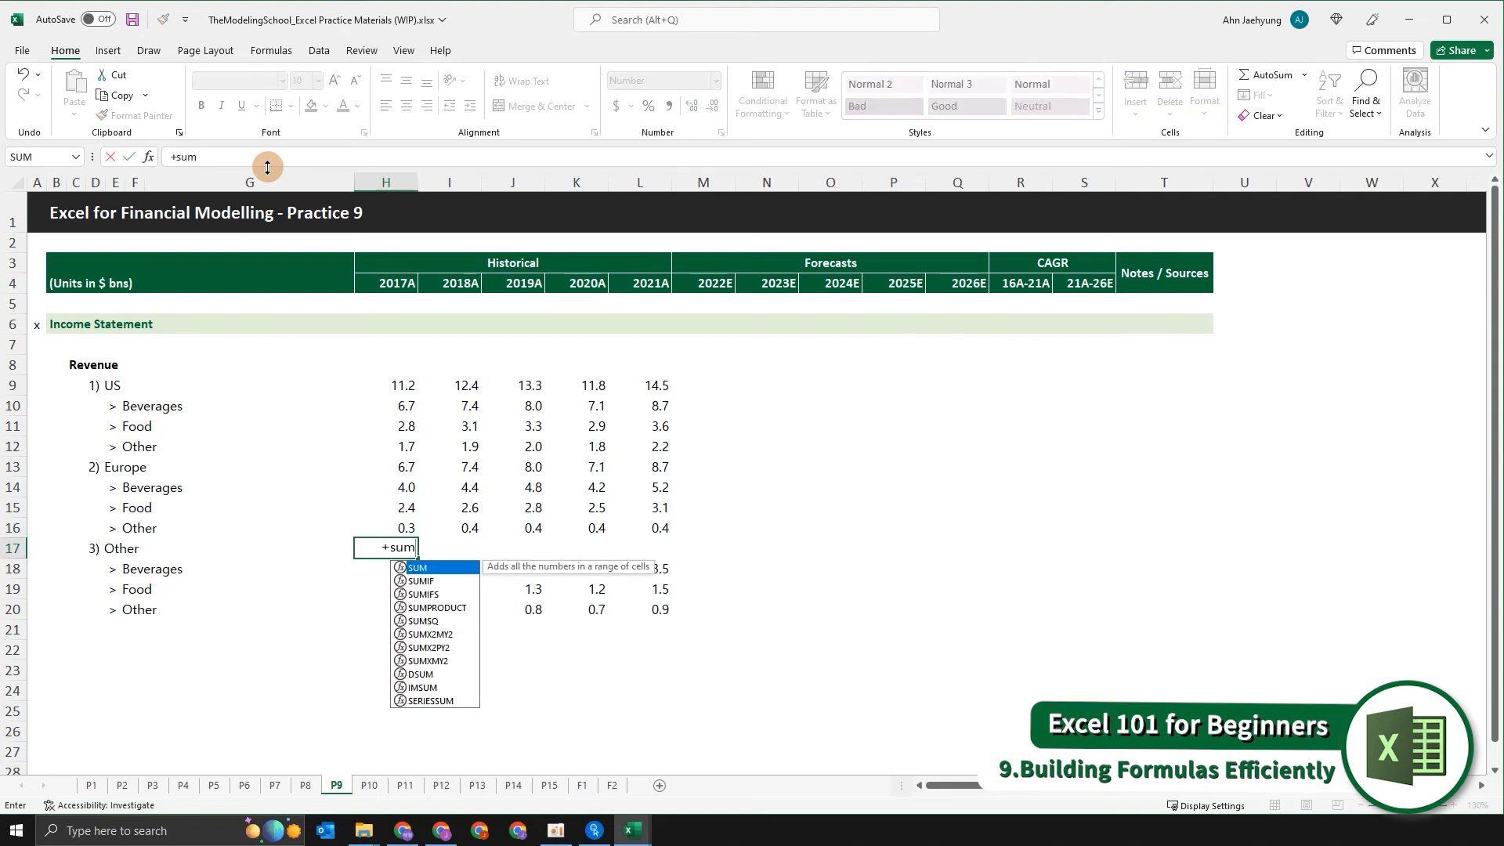
{"action": "key", "text": "Down"}
{"action": "key", "text": "shift+Down"}
{"action": "key", "text": "shift+Down"}
{"action": "key", "text": "shift+Up"}
{"action": "key", "text": "shift+Up"}
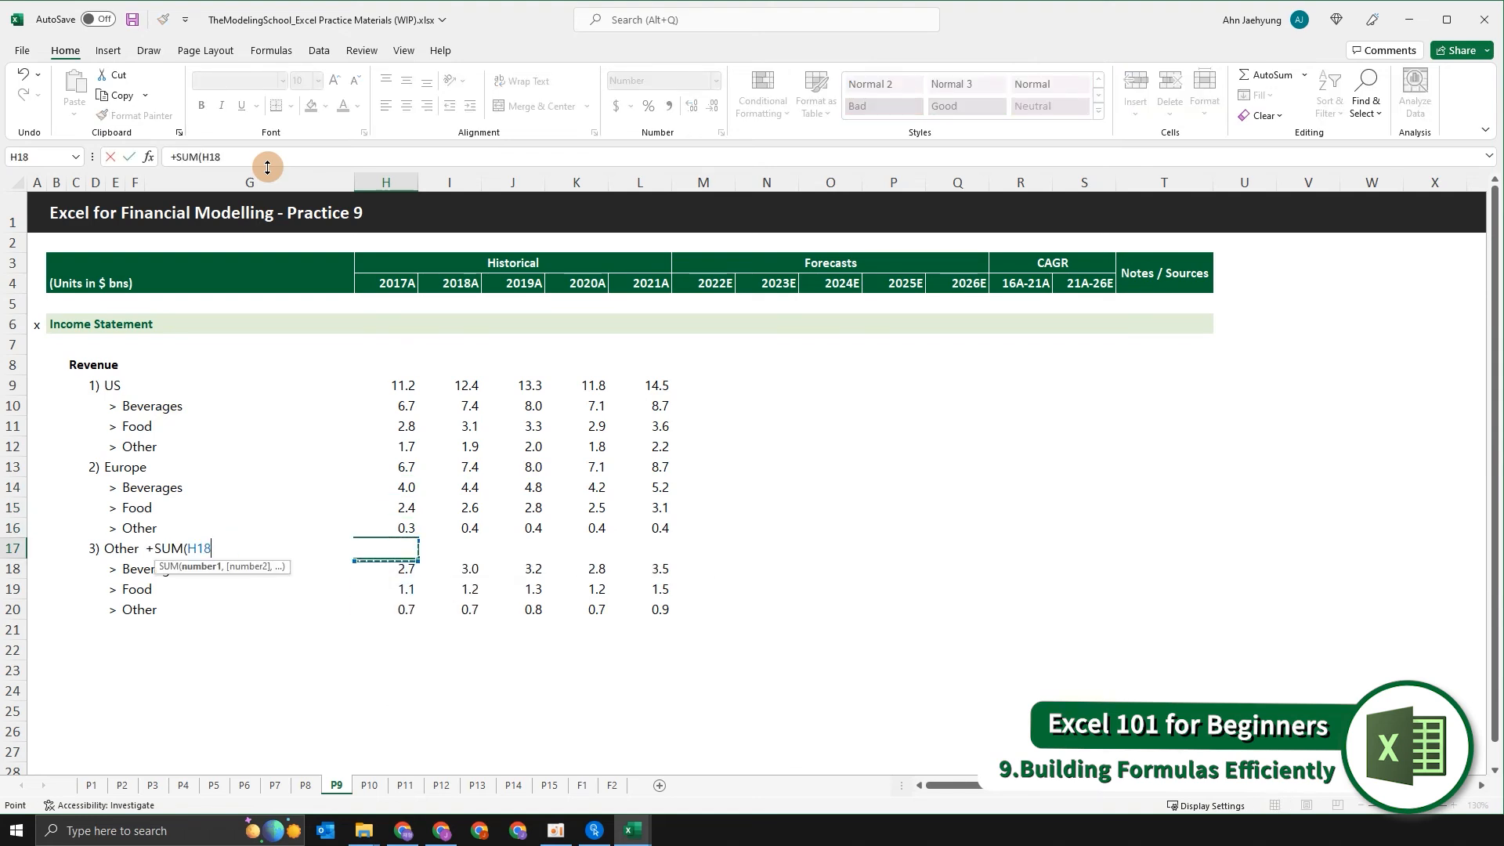
{"action": "key", "text": "shift+Down"}
{"action": "key", "text": "shift+Down"}
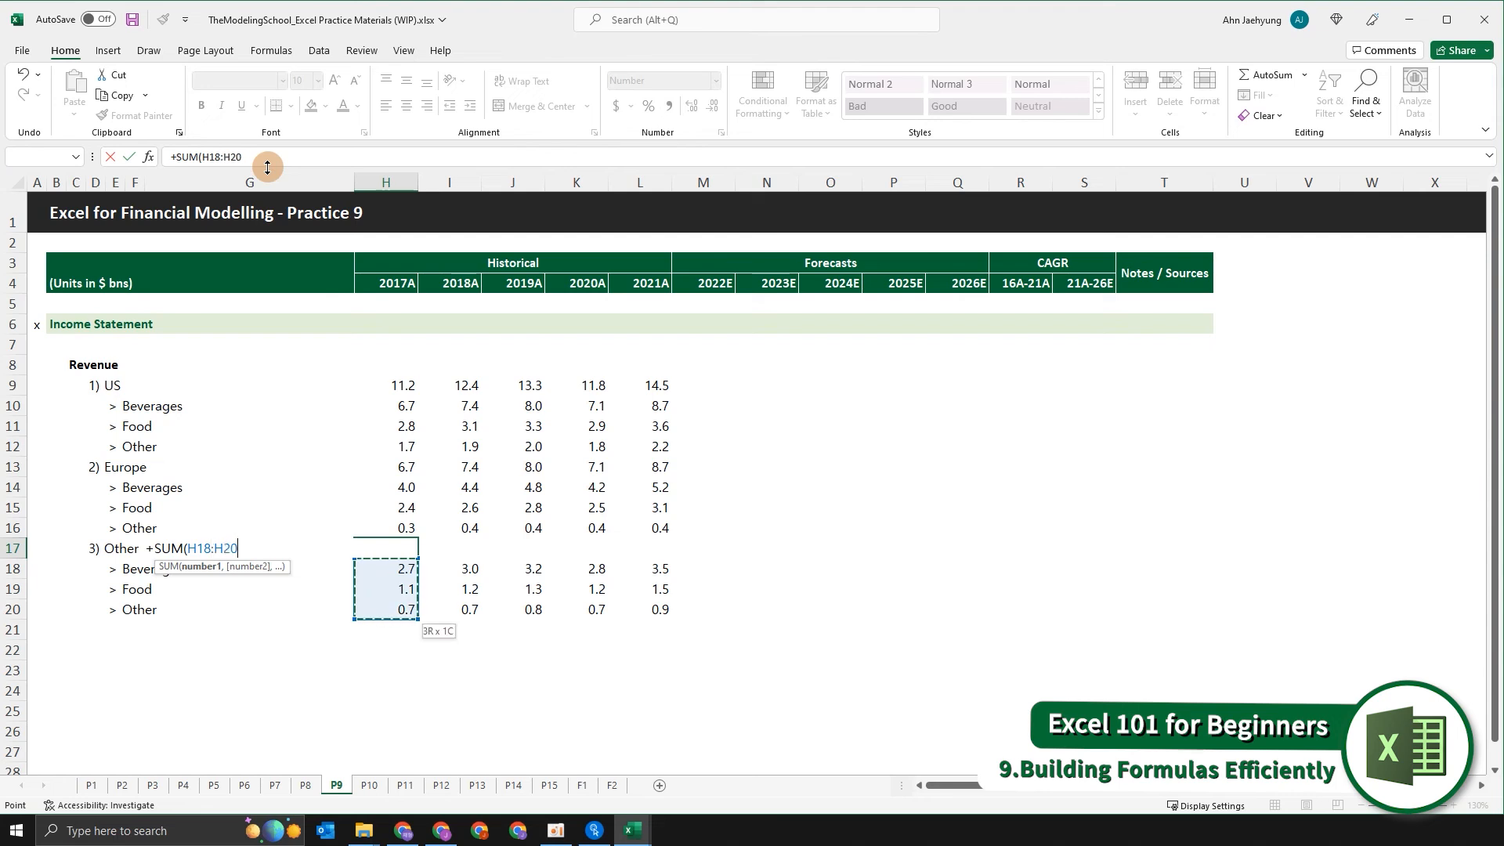
{"action": "key", "text": "ctrl+Return"}
Fill the Other revenue subtotal formula from H17 across the historical years through L17.
{"action": "key", "text": "shift+Right"}
{"action": "key", "text": "shift+Right"}
{"action": "key", "text": "shift+Right"}
{"action": "key", "text": "shift+Right"}
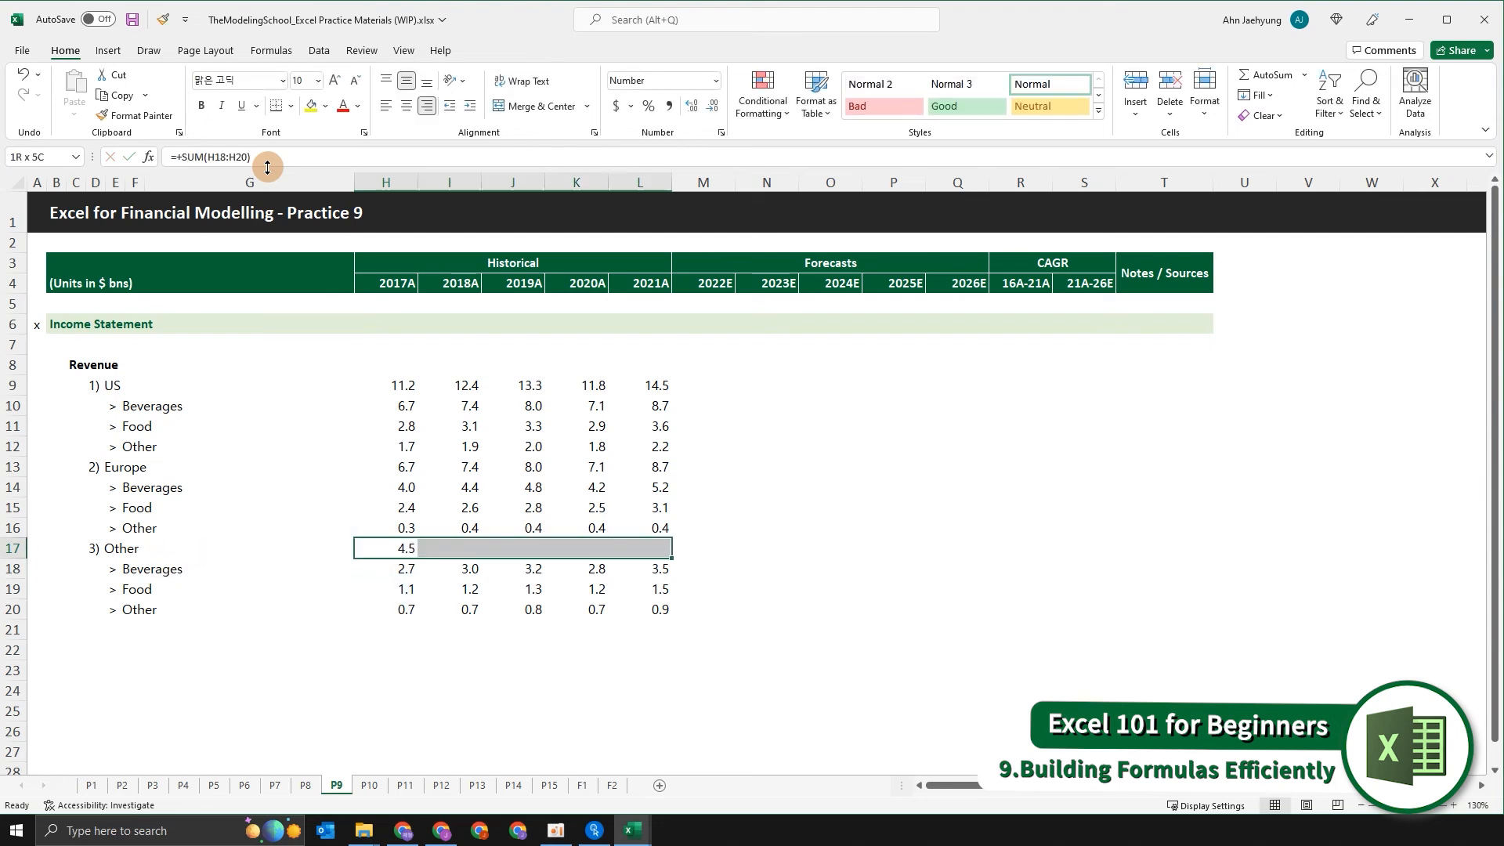
{"action": "key", "text": "ctrl+r"}
Enter 2017A total revenue in H8 as +H9+H13+H17, adding the US, Europe and Other subtotals.
{"action": "key", "text": "Up"}
{"action": "key", "text": "ctrl+Up"}
{"action": "key", "text": "Up"}
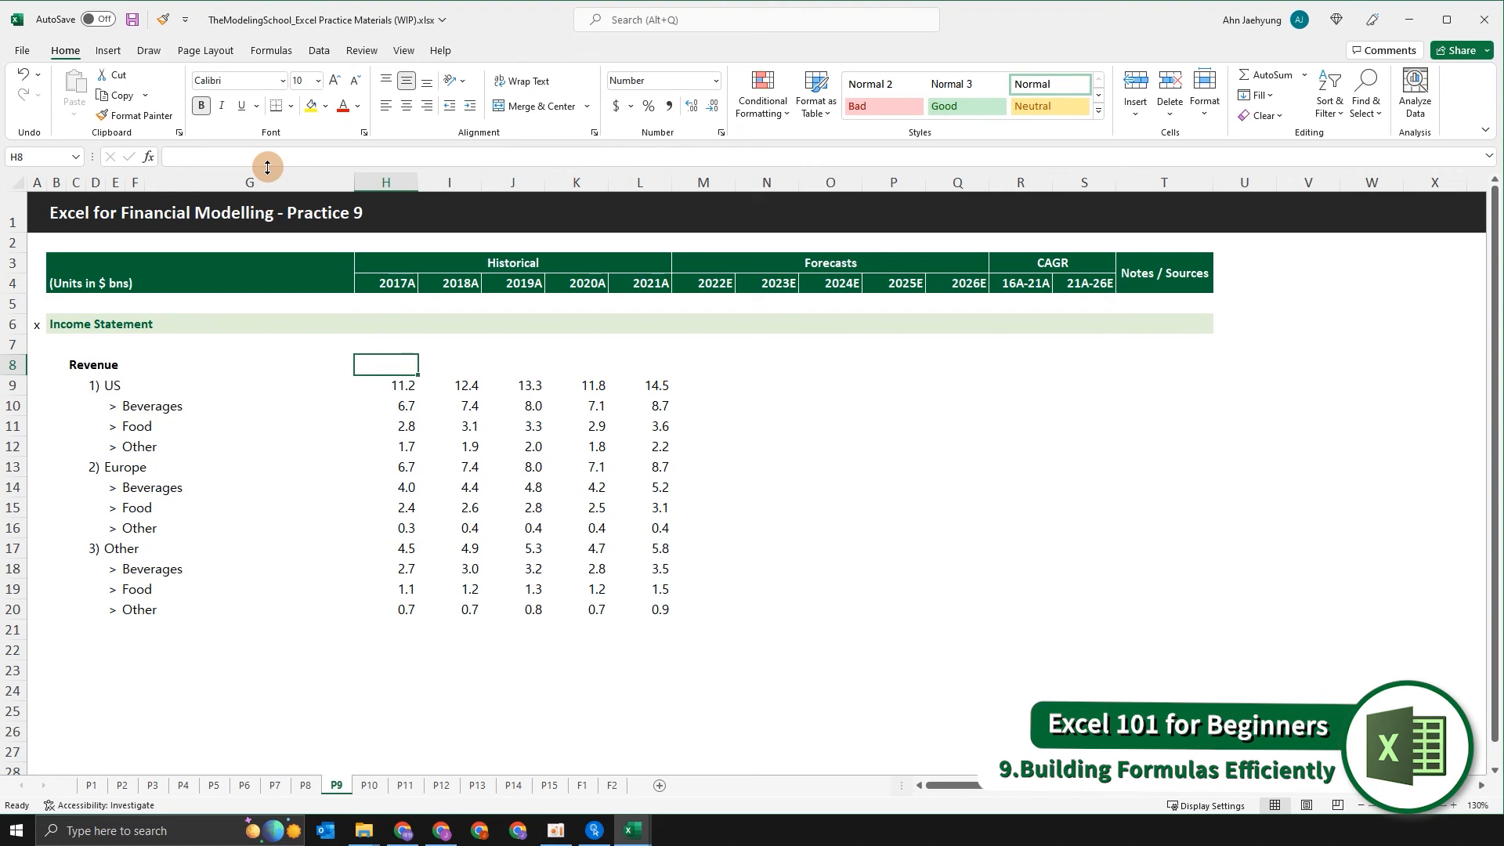
{"action": "type", "text": "+"}
{"action": "key", "text": "Down"}
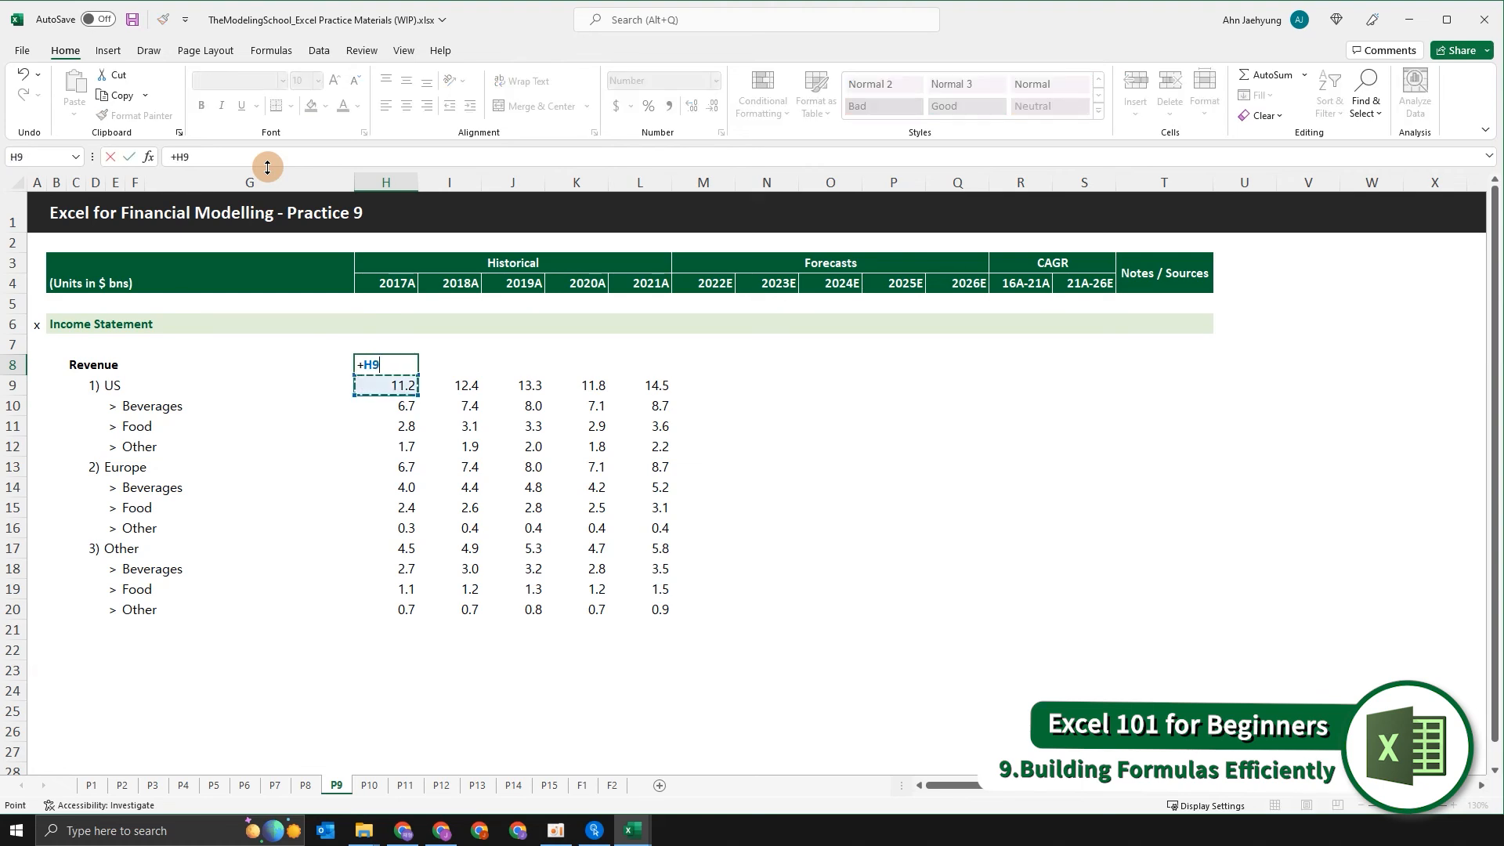
{"action": "type", "text": "+"}
{"action": "key", "text": "Down"}
{"action": "key", "text": "Down"}
{"action": "key", "text": "Down"}
{"action": "key", "text": "Down"}
{"action": "key", "text": "Down"}
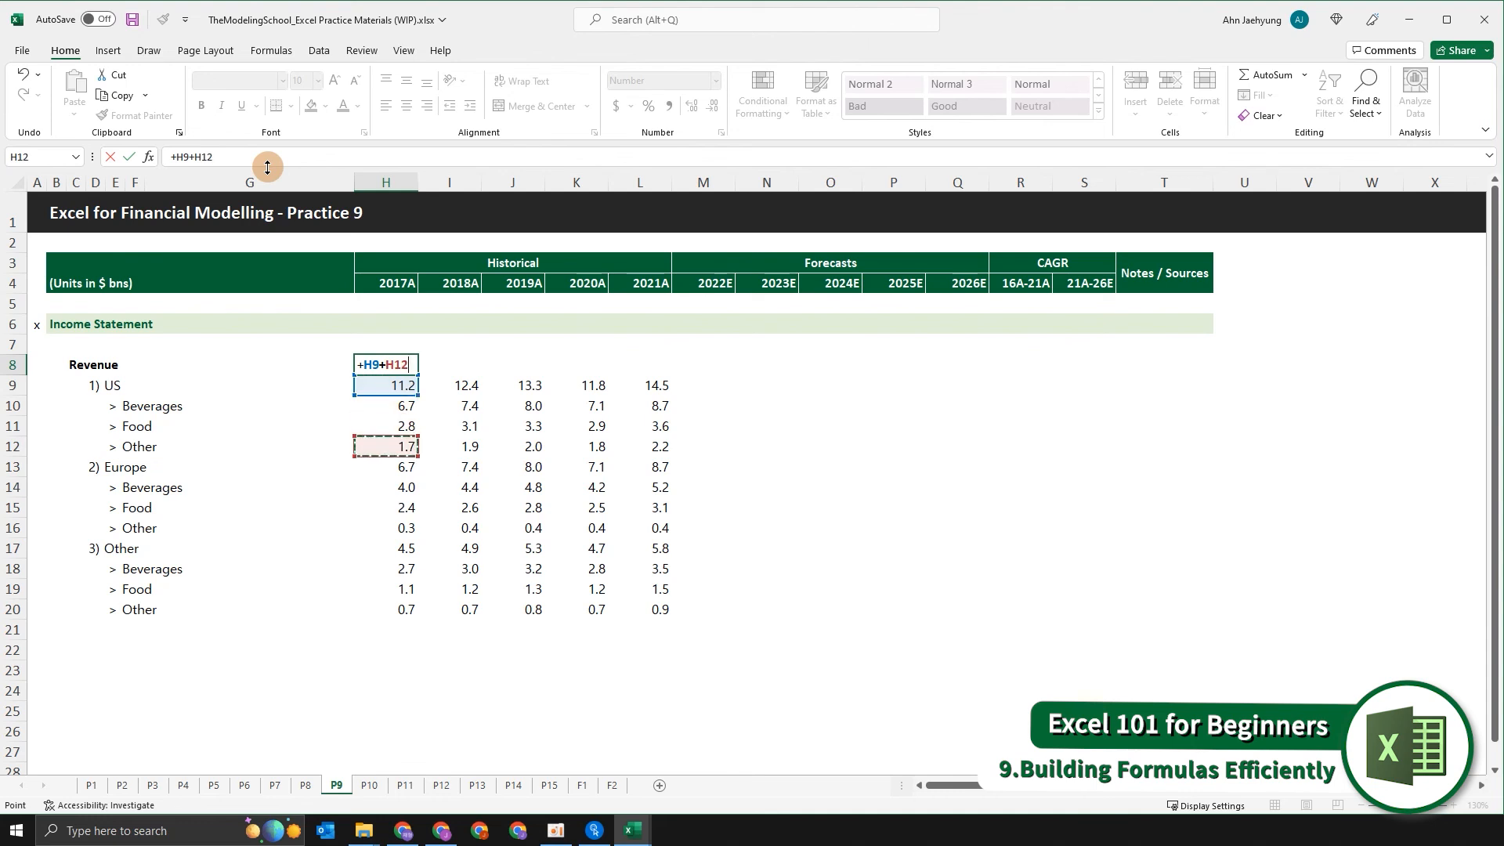
{"action": "type", "text": "+"}
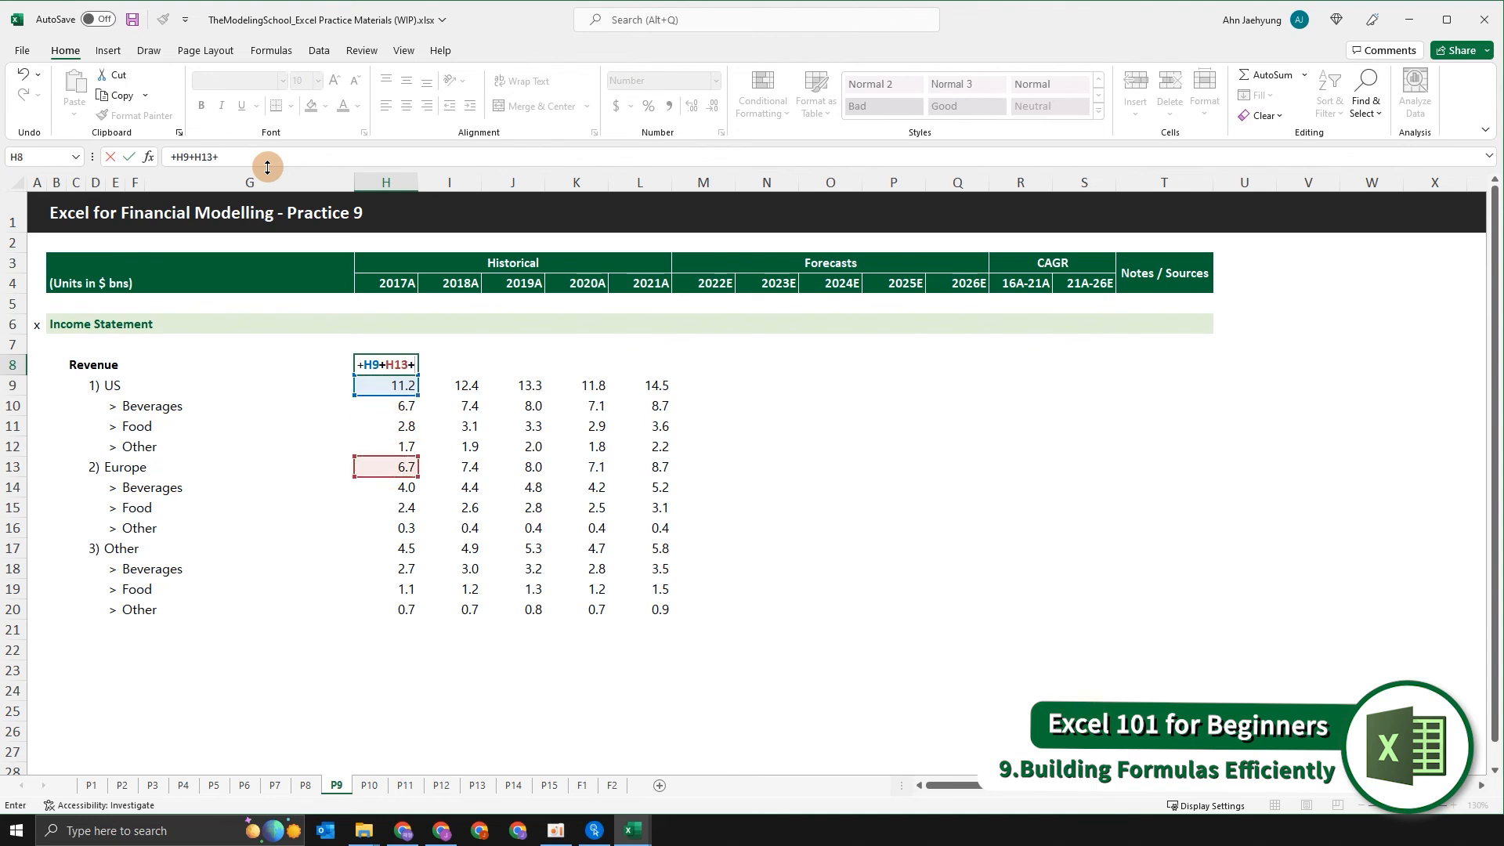
{"action": "key", "text": "Down"}
{"action": "key", "text": "Down"}
{"action": "key", "text": "Down"}
{"action": "key", "text": "Down"}
{"action": "key", "text": "Down"}
{"action": "key", "text": "Down"}
{"action": "key", "text": "Down"}
{"action": "key", "text": "Down"}
{"action": "key", "text": "Down"}
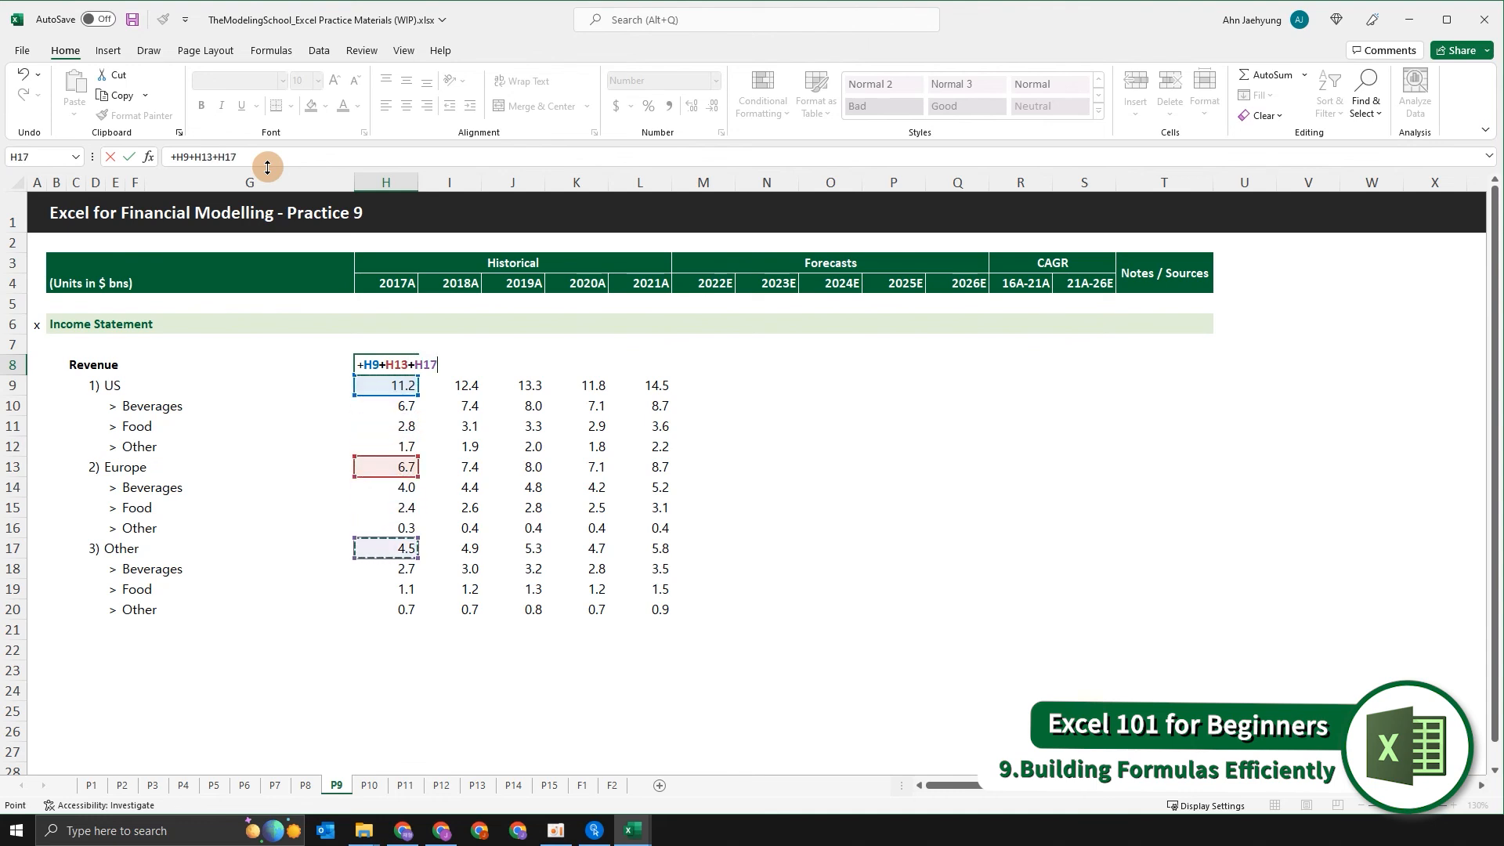
{"action": "key", "text": "Return"}
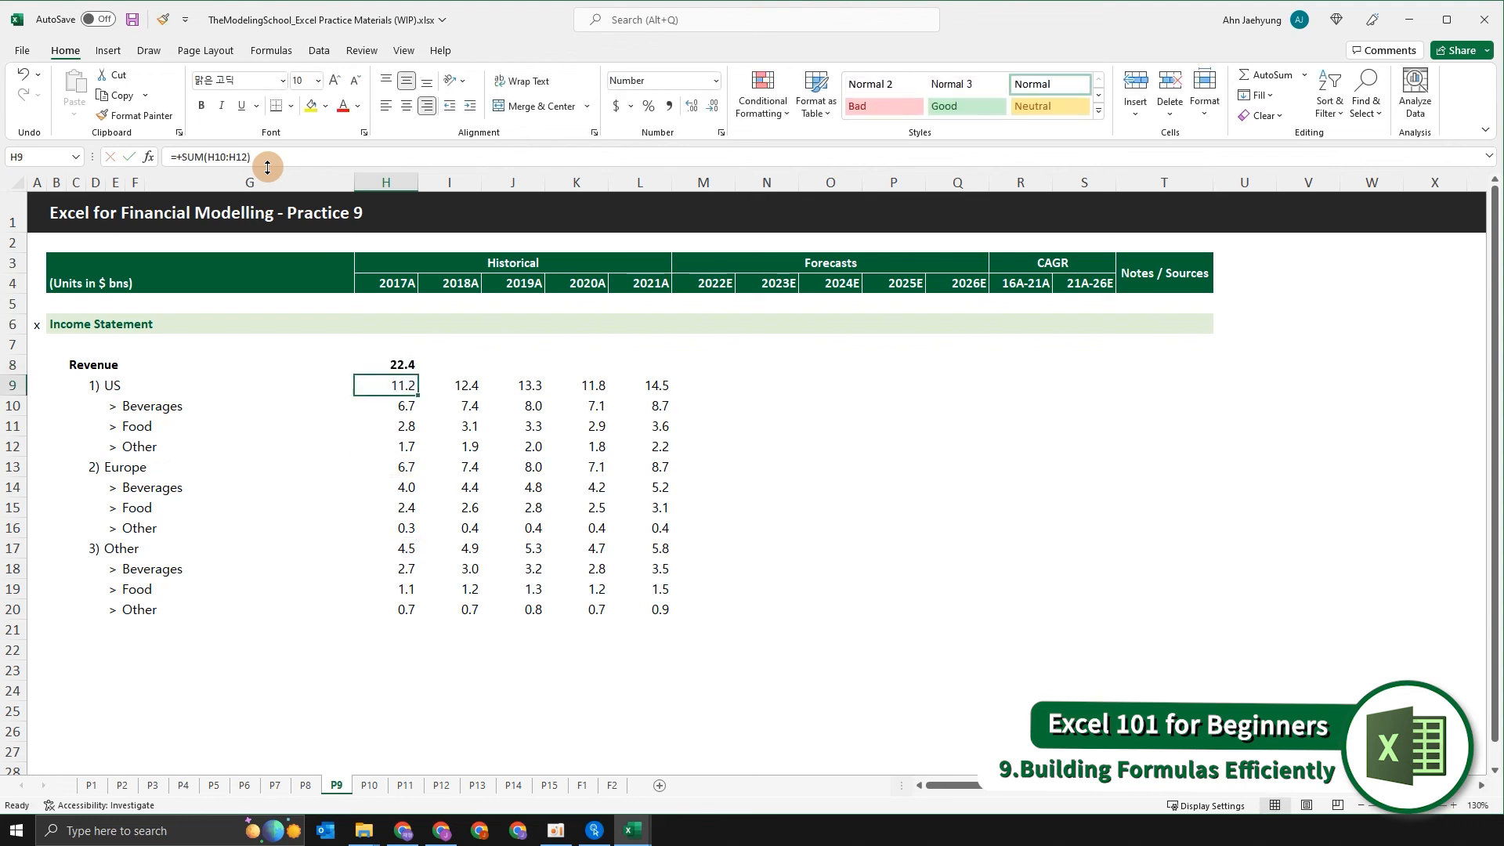
Fill the total revenue formula from H8 across the historical years through L8.
{"action": "key", "text": "Up"}
{"action": "key", "text": "shift+Right"}
{"action": "key", "text": "shift+Right"}
{"action": "key", "text": "shift+Right"}
{"action": "key", "text": "shift+Right"}
{"action": "key", "text": "ctrl+r"}
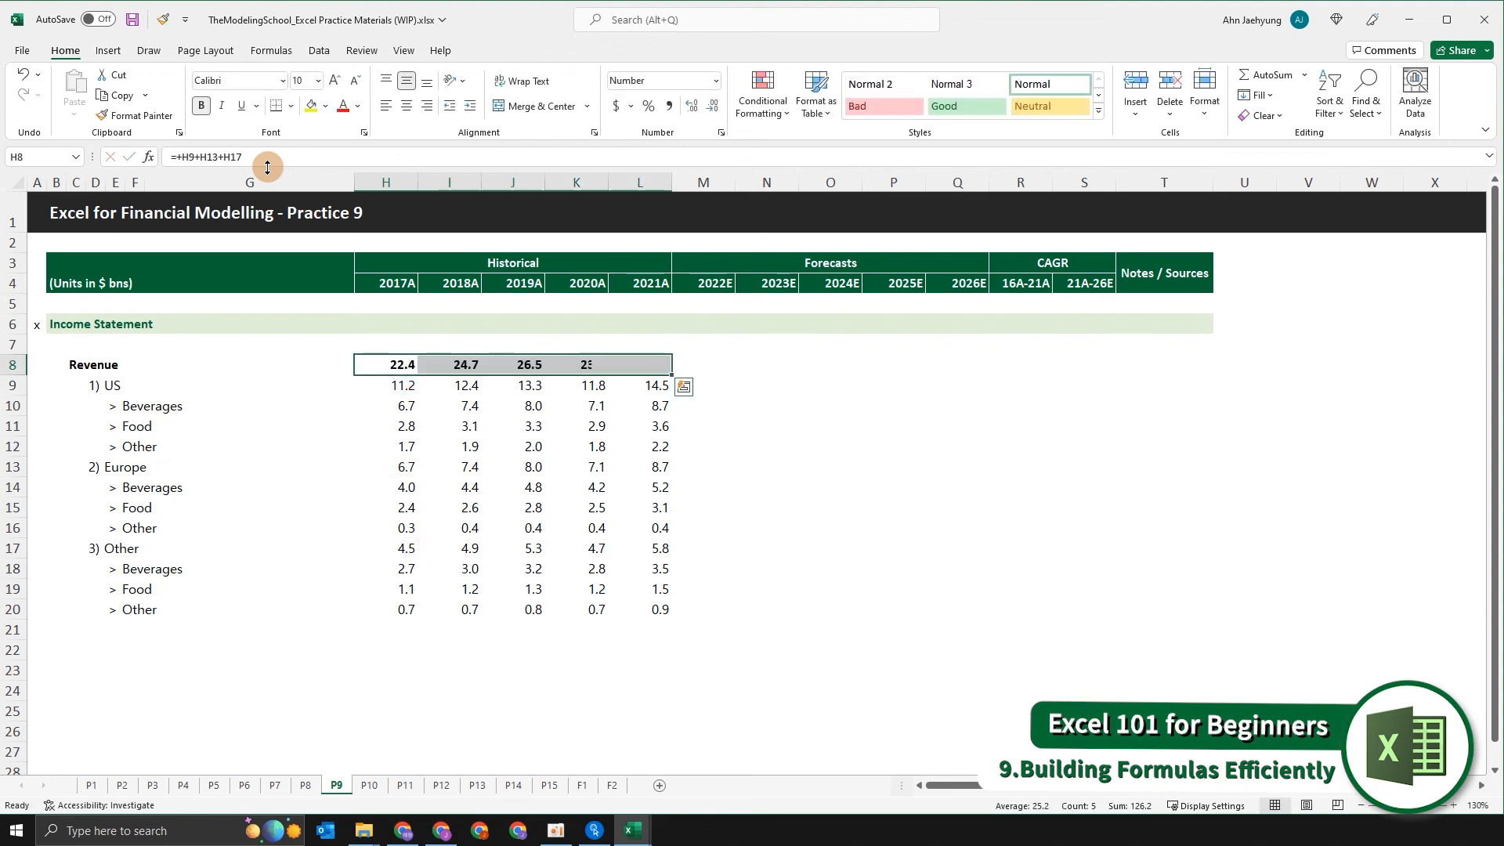
Return to cell A1 and save the workbook.
{"action": "key", "text": "Home"}
{"action": "key", "text": "ctrl+Up"}
{"action": "key", "text": "ctrl+Up"}
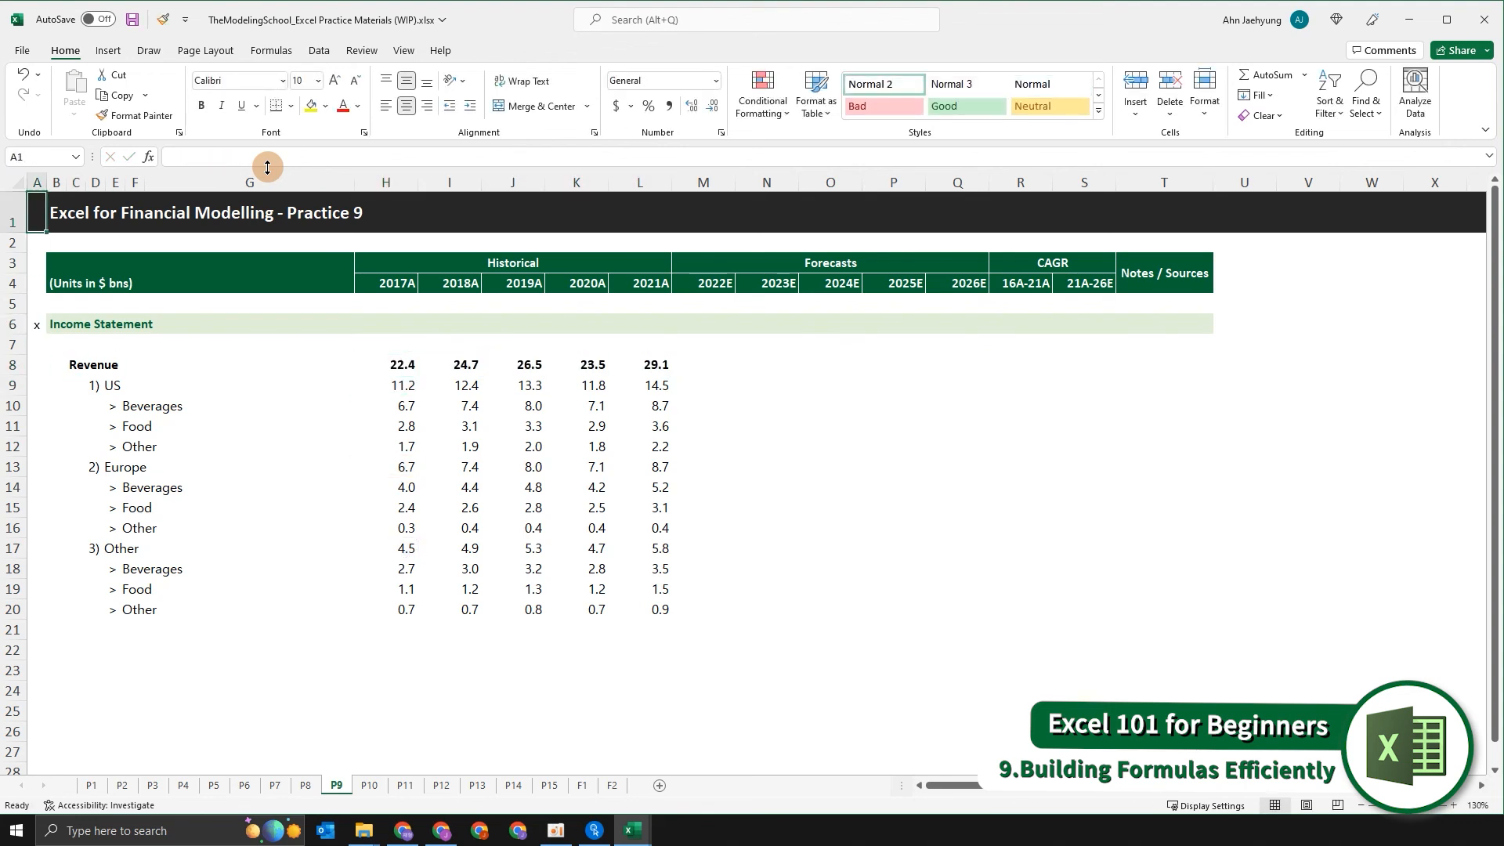
{"action": "key", "text": "ctrl+s"}
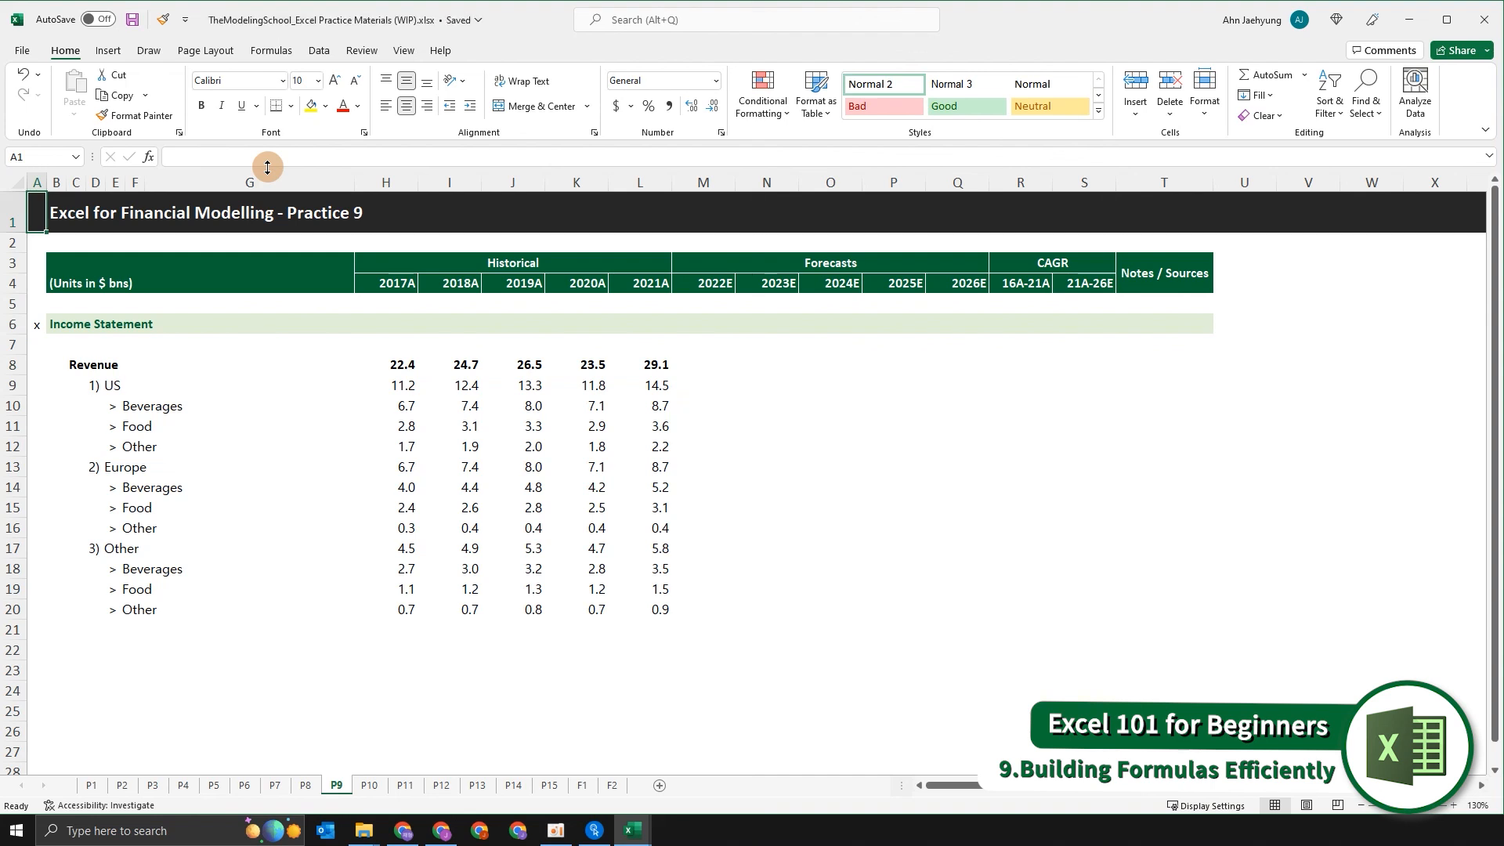